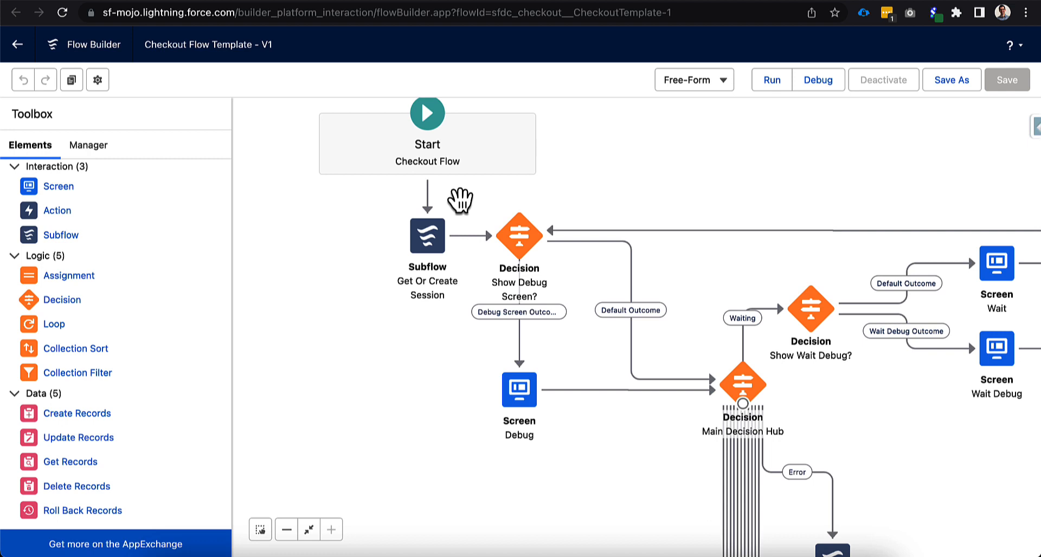
# Start saving the checkout template as a new flow labelled "Tiny Homes Checkout Flow" with the API name Tiny_Homes_Checkout_Flow
pyautogui.click(940, 85)
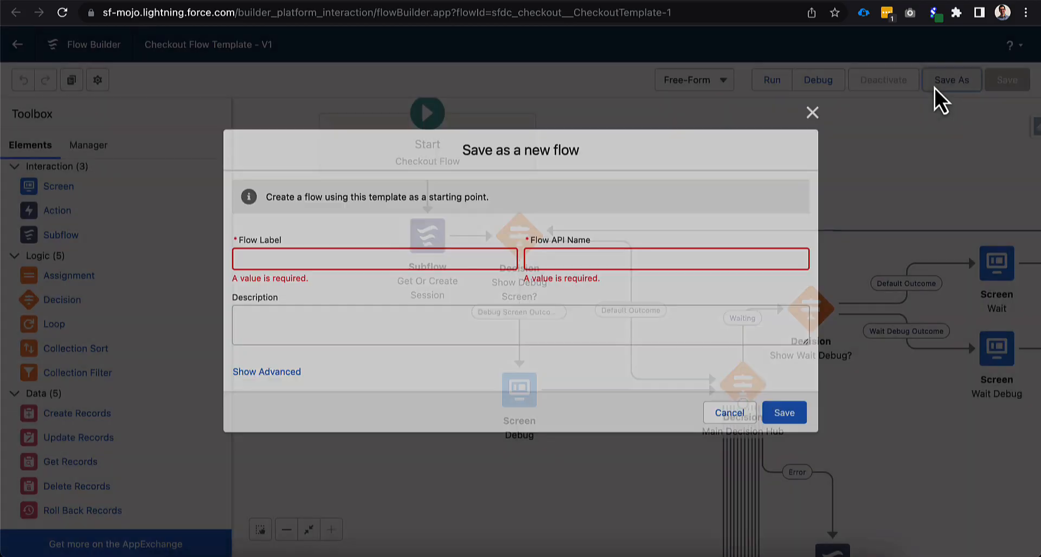
pyautogui.click(393, 266)
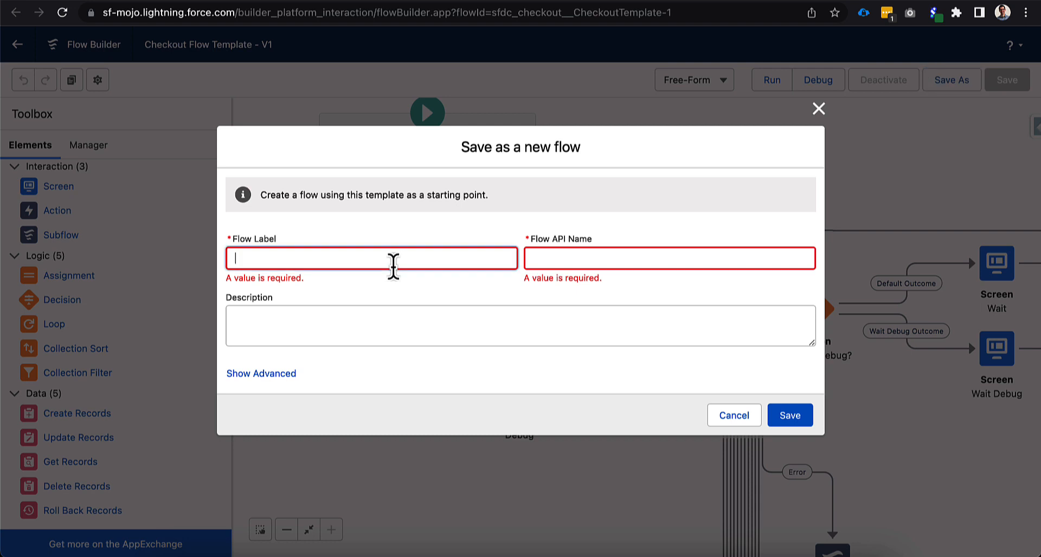
pyautogui.write('Tiny Homes Chec')
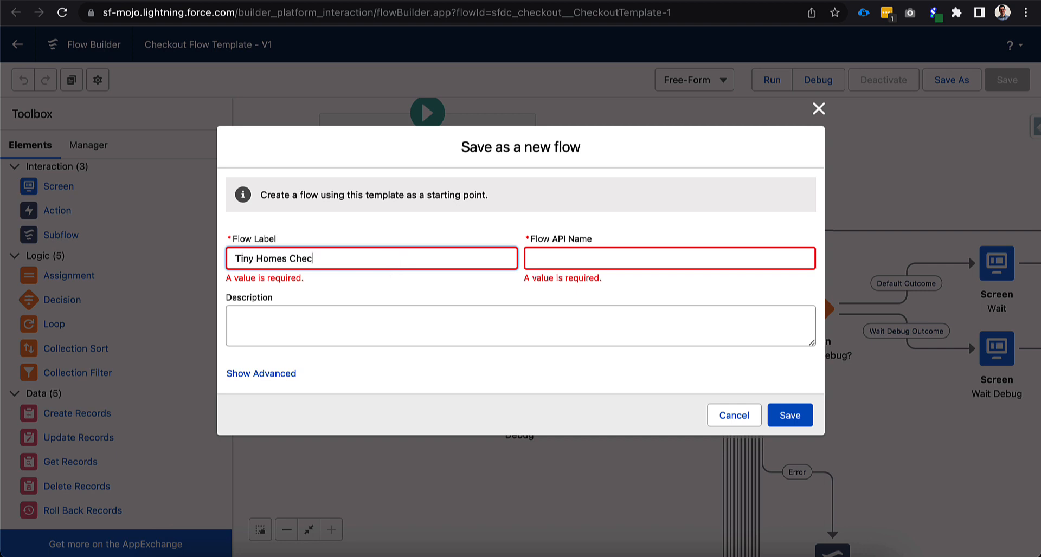
pyautogui.write('kout Flow')
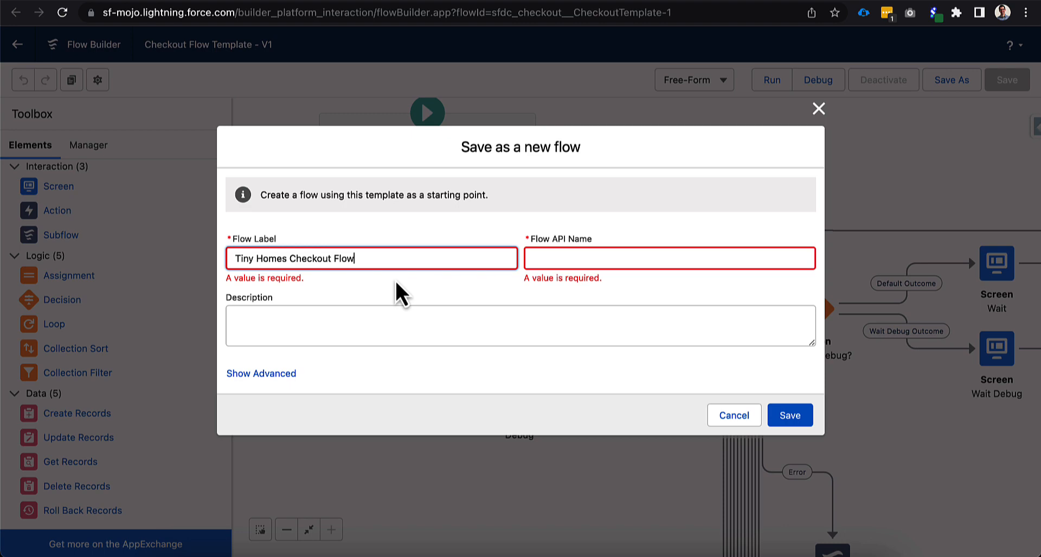
pyautogui.click(563, 383)
# Set the new flow to run in System Context with Sharing—Enforces Record-Level Access in the advanced settings and save it
pyautogui.click(293, 362)
pyautogui.scroll(-3, 396, 376)
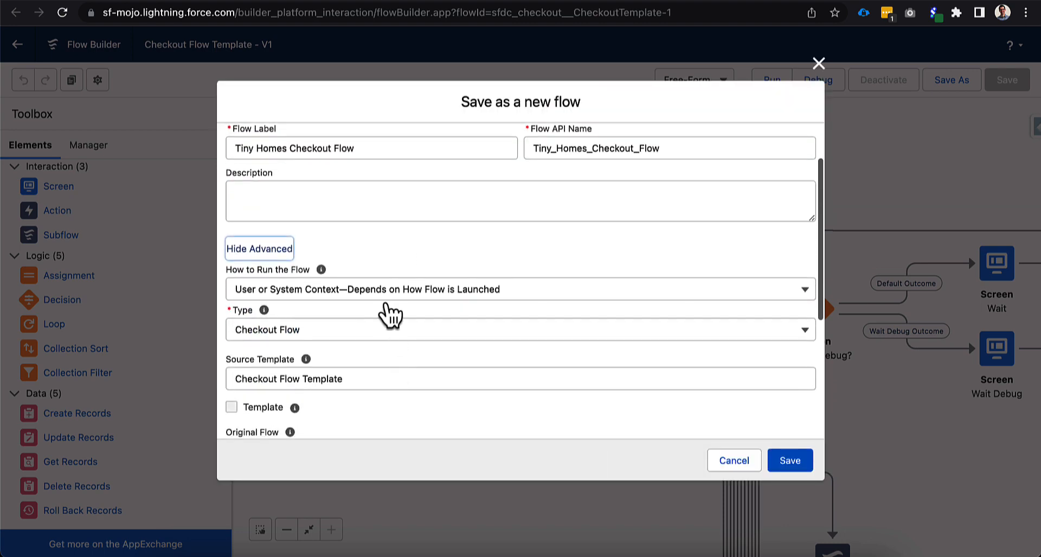
pyautogui.click(388, 296)
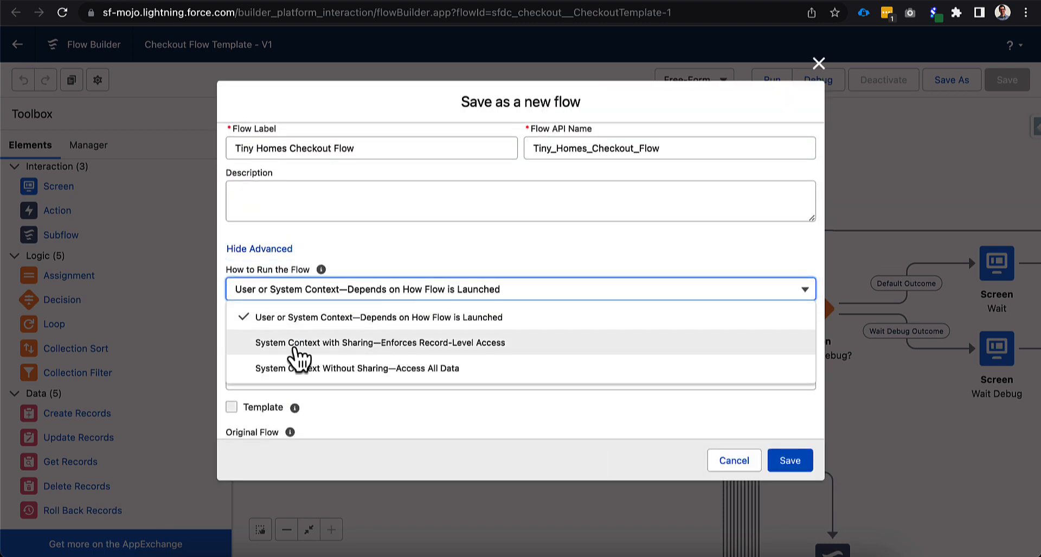
pyautogui.click(409, 344)
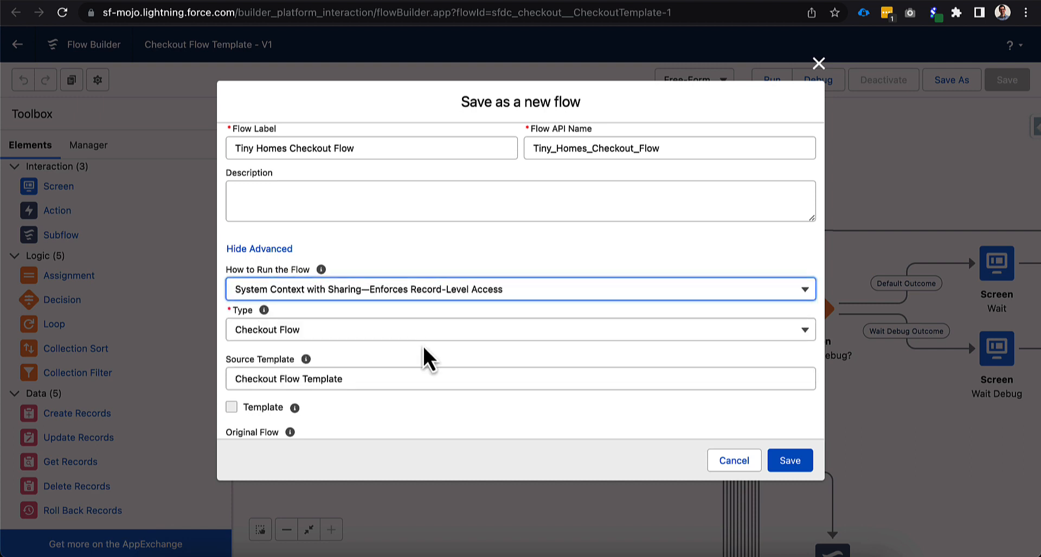
pyautogui.scroll(-2, 425, 353)
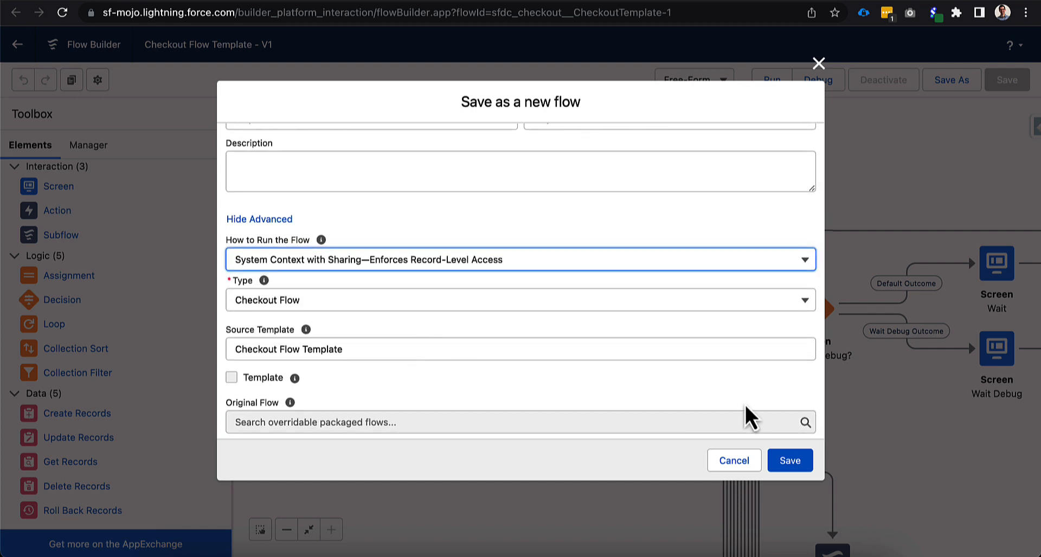
pyautogui.click(790, 463)
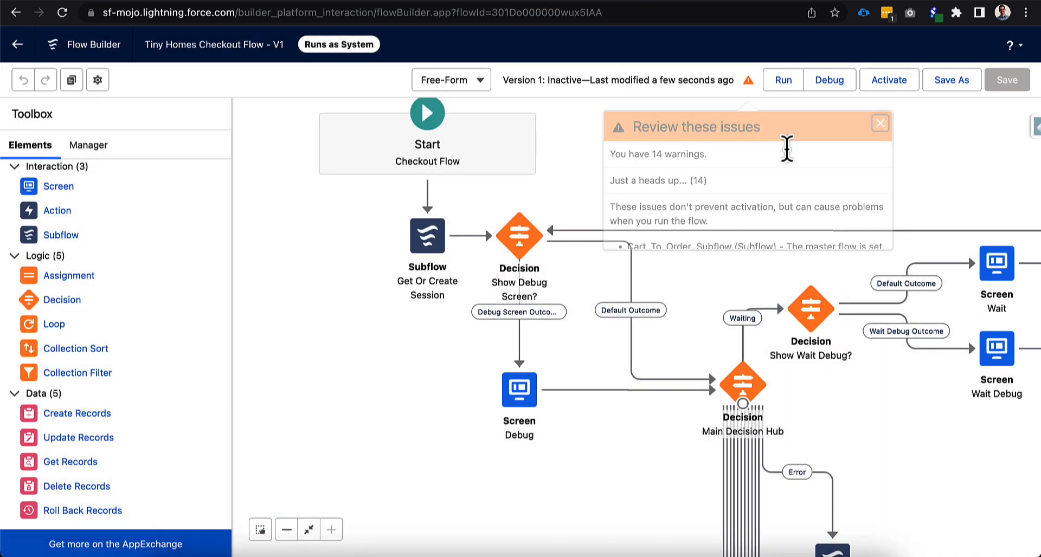
# Examine the overall flow layout, from the Start element through the Main Decision Hub to its outcome subflows
pyautogui.click(307, 530)
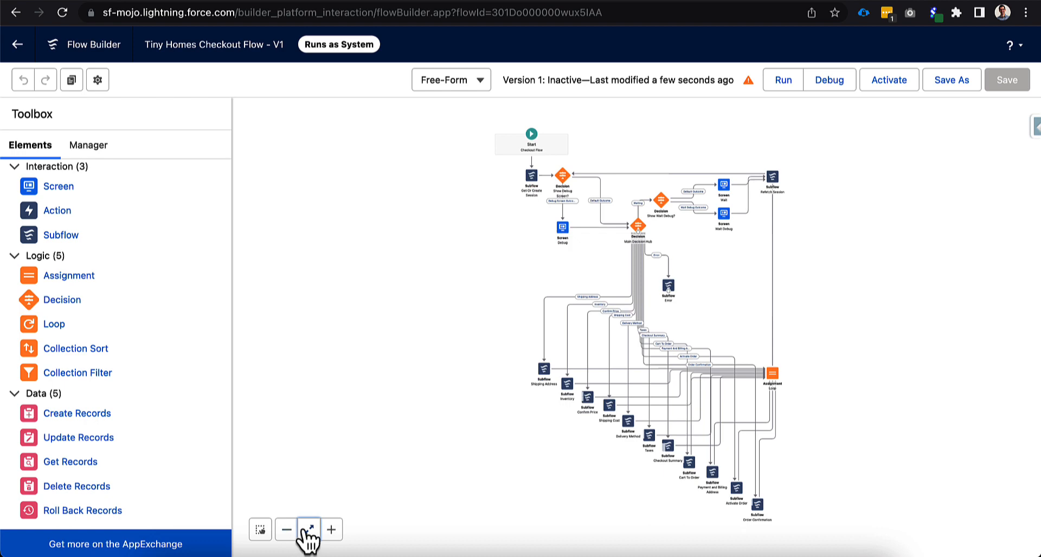
pyautogui.moveTo(576, 448); pyautogui.dragTo(499, 447)
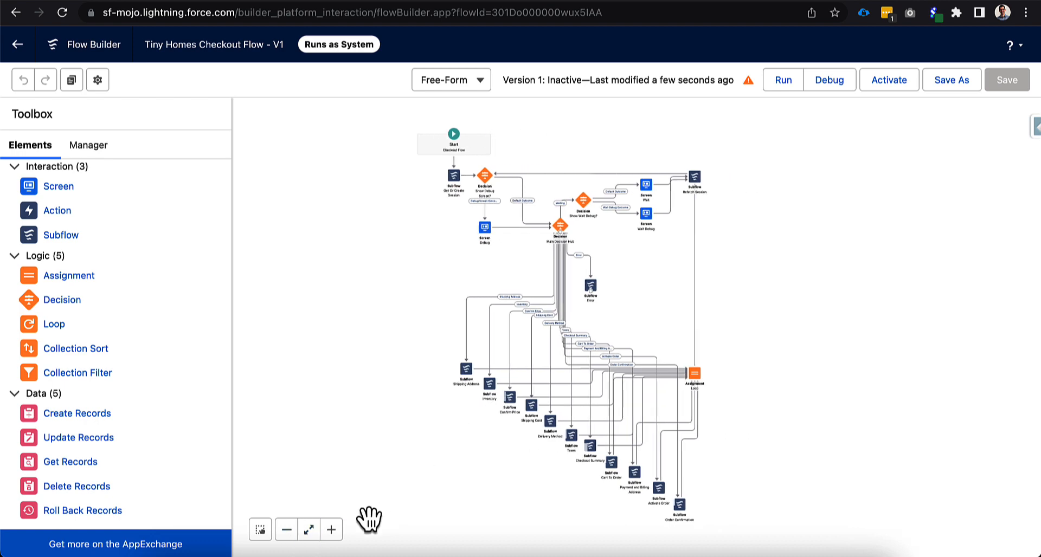
pyautogui.click(333, 531)
pyautogui.moveTo(340, 264); pyautogui.dragTo(405, 373)
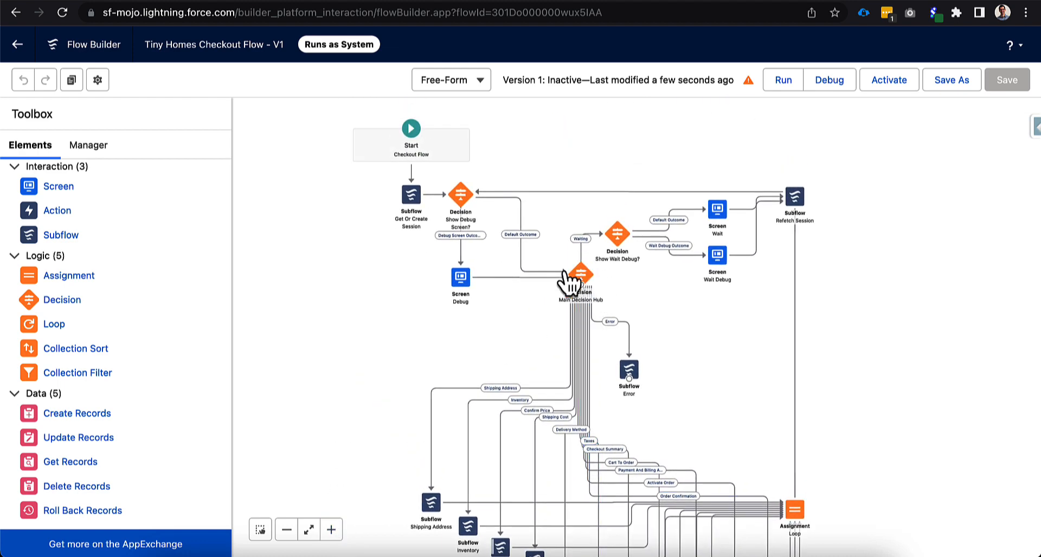
pyautogui.moveTo(521, 347); pyautogui.dragTo(506, 216)
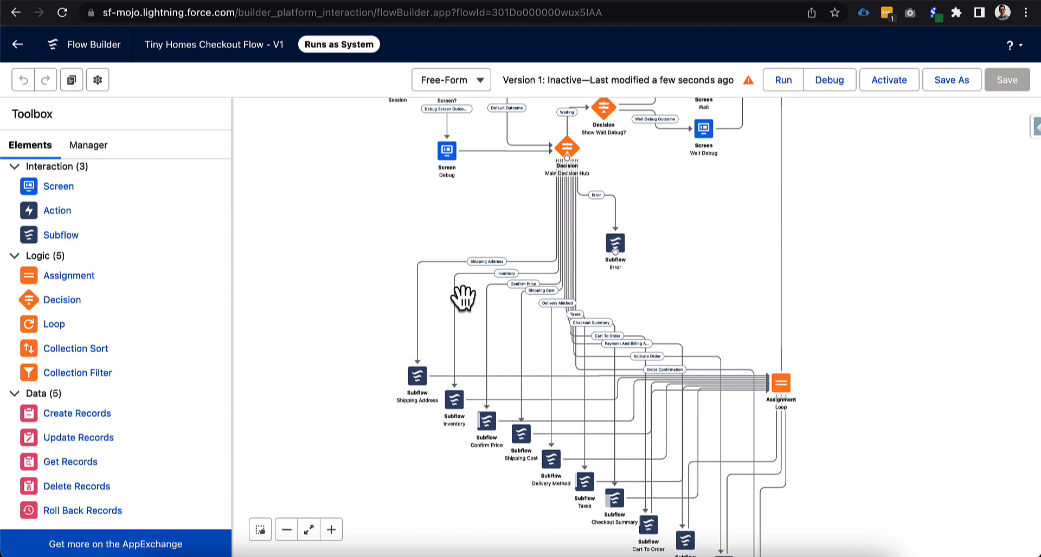
# Inspect the input values of the Inventory subflow and close its settings
pyautogui.click(331, 530)
pyautogui.click(331, 530)
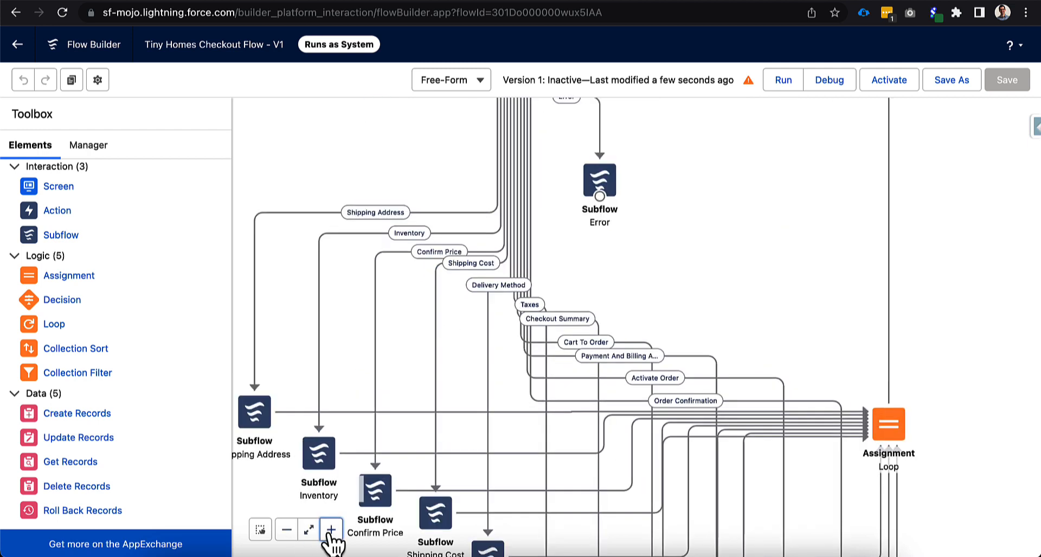
pyautogui.moveTo(353, 374); pyautogui.dragTo(488, 344)
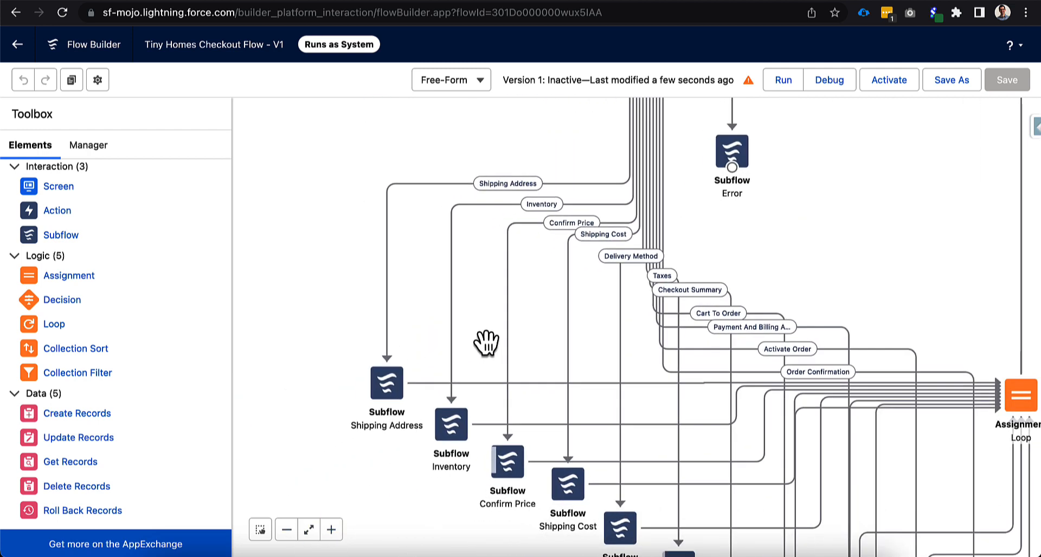
pyautogui.doubleClick(455, 428)
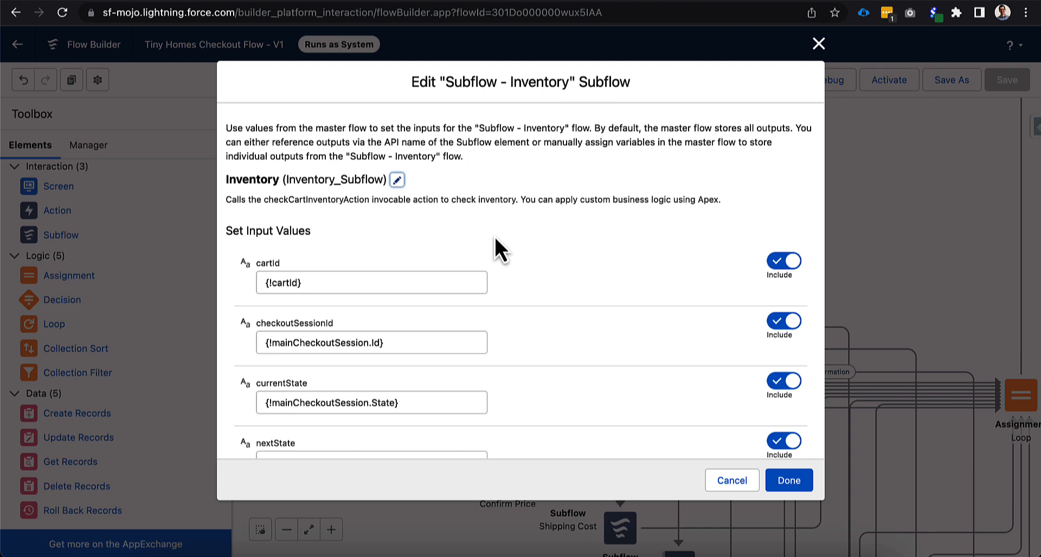
pyautogui.click(819, 43)
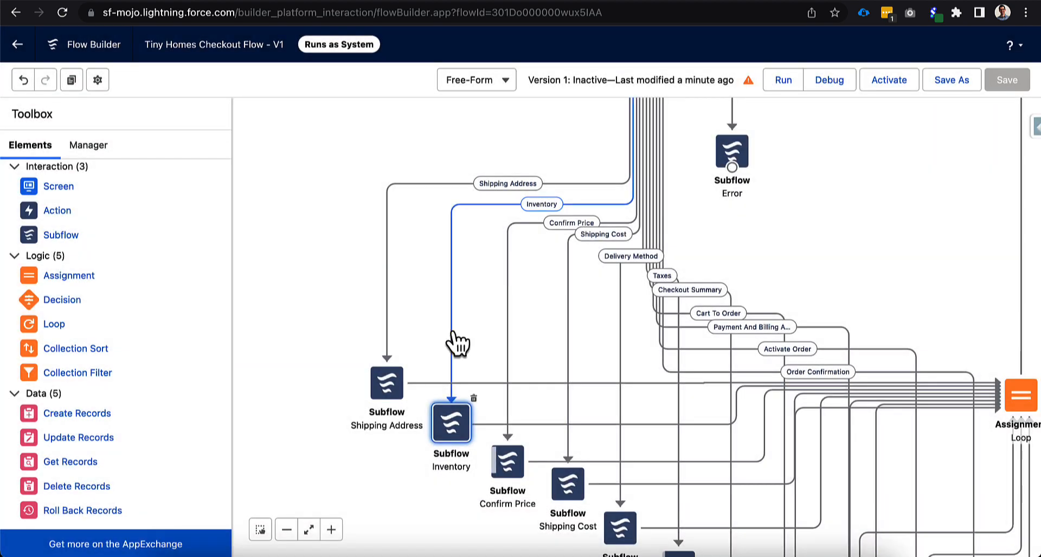
# Delete the Inventory subflow's incoming connector from the Main Decision Hub and its outgoing connector to the Loop assignment
pyautogui.moveTo(472, 348); pyautogui.dragTo(462, 301)
pyautogui.click(443, 286)
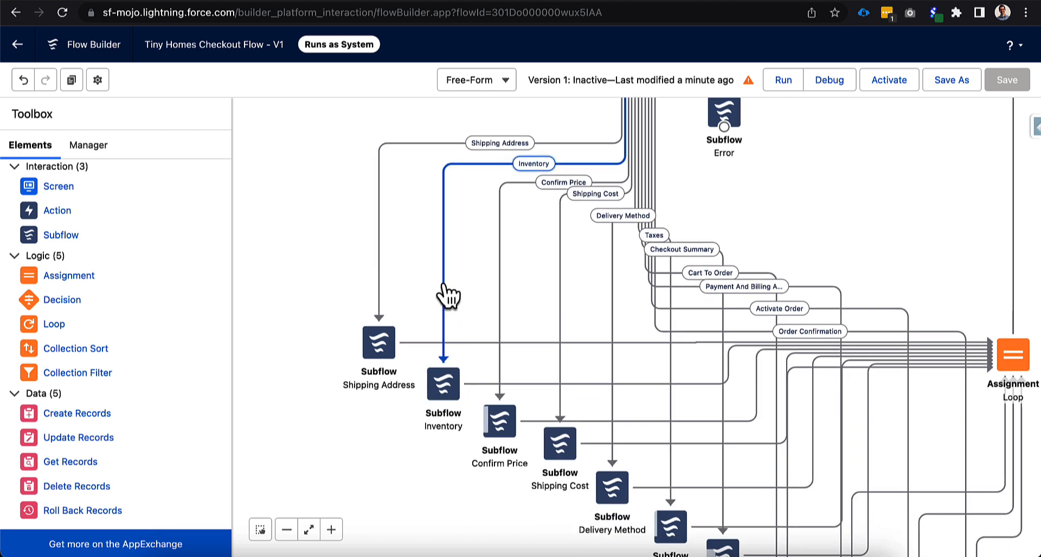
pyautogui.press('Delete')
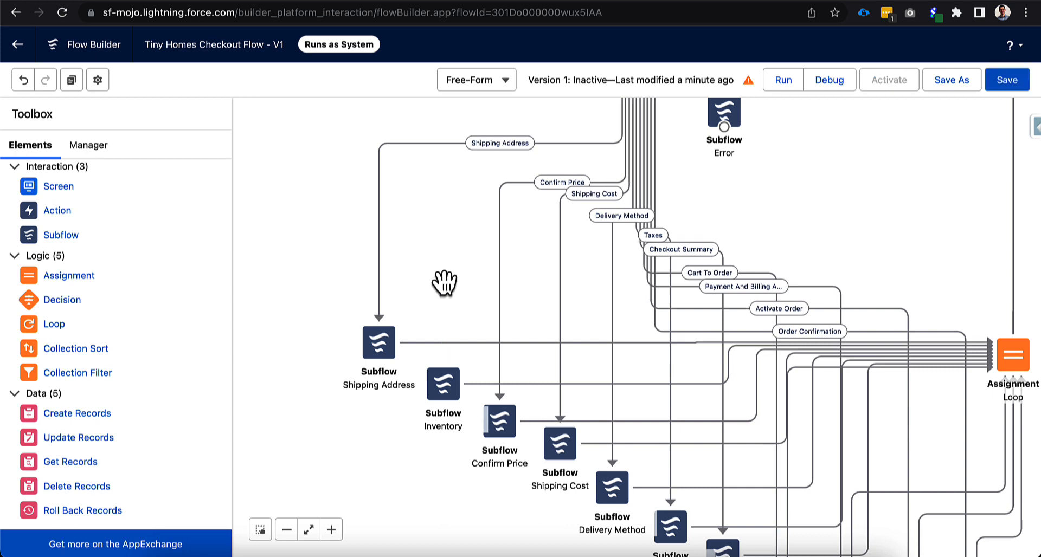
pyautogui.moveTo(442, 248); pyautogui.dragTo(454, 287)
pyautogui.click(480, 425)
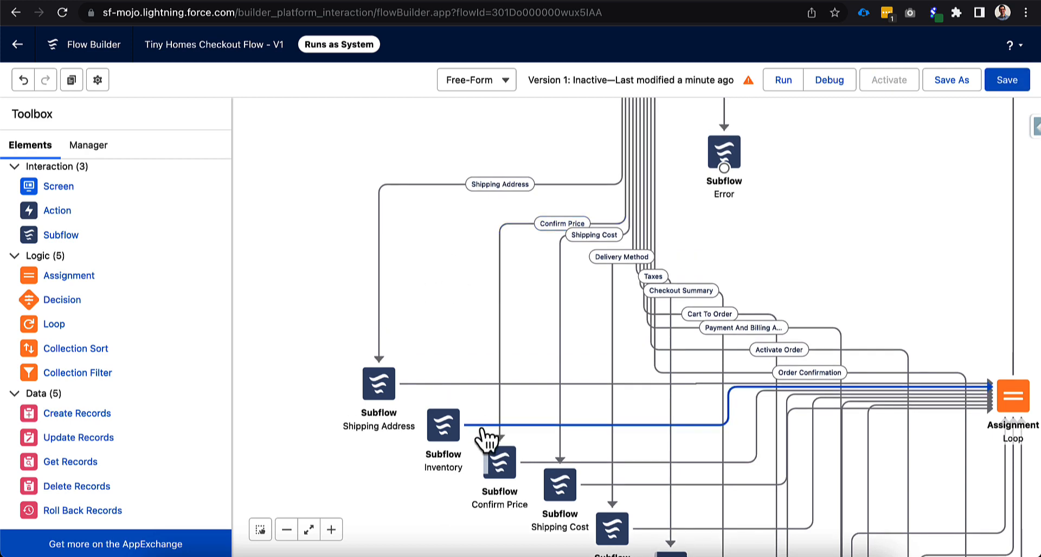
pyautogui.press('Delete')
# Review the condition of the Inventory outcome in the Main Decision Hub and close the decision
pyautogui.scroll(5, 476, 267)
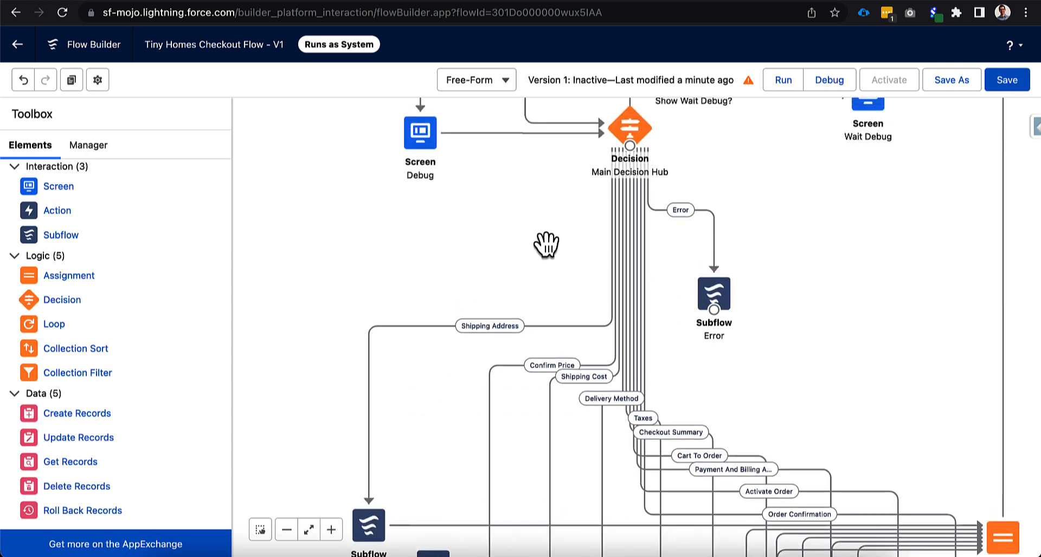
pyautogui.doubleClick(631, 168)
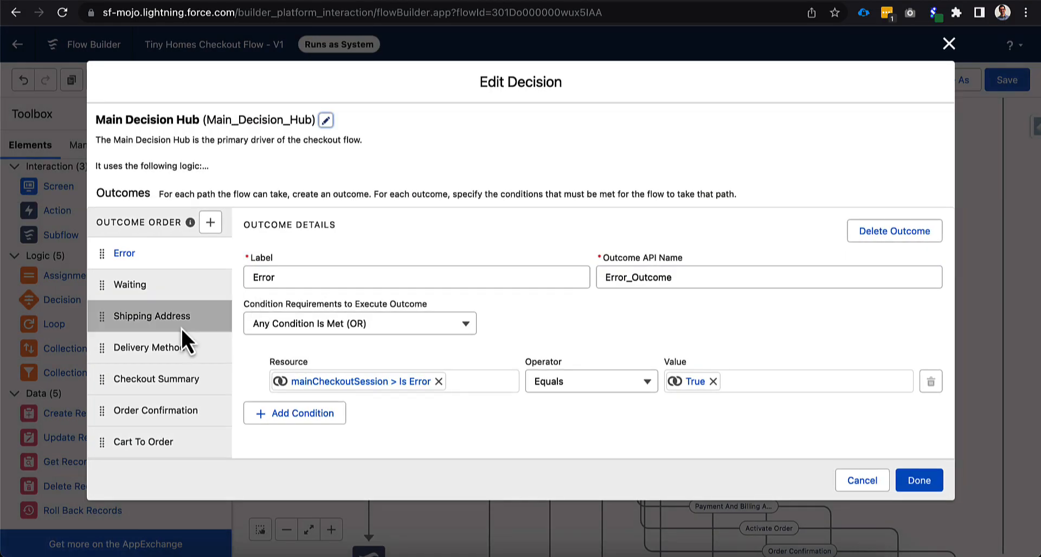
pyautogui.scroll(-5, 161, 367)
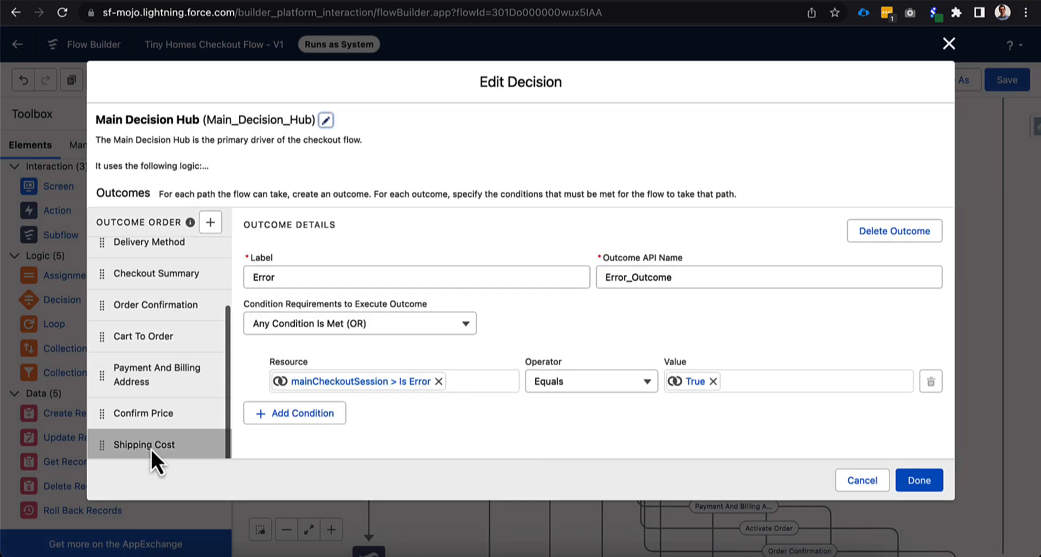
pyautogui.click(155, 419)
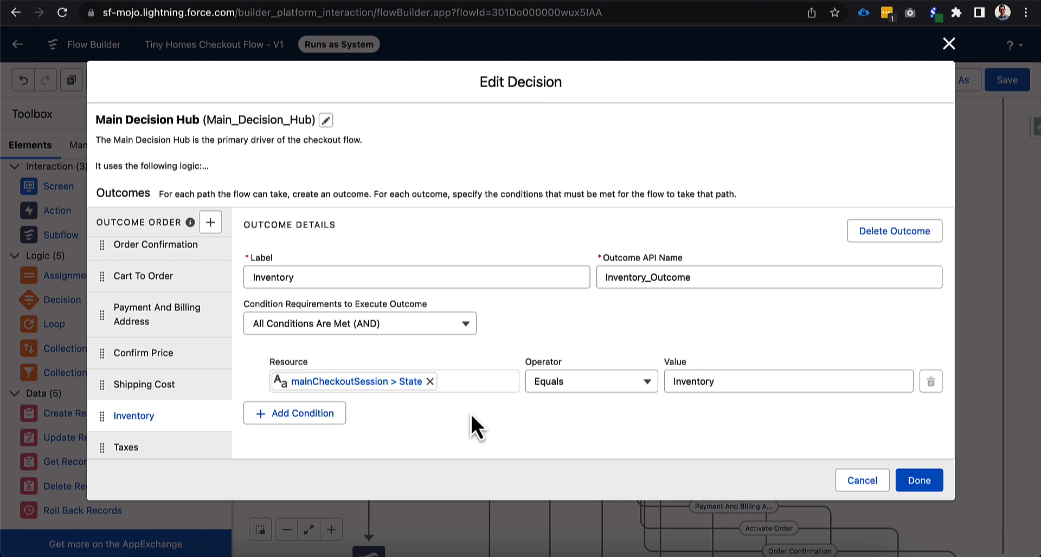
pyautogui.click(949, 44)
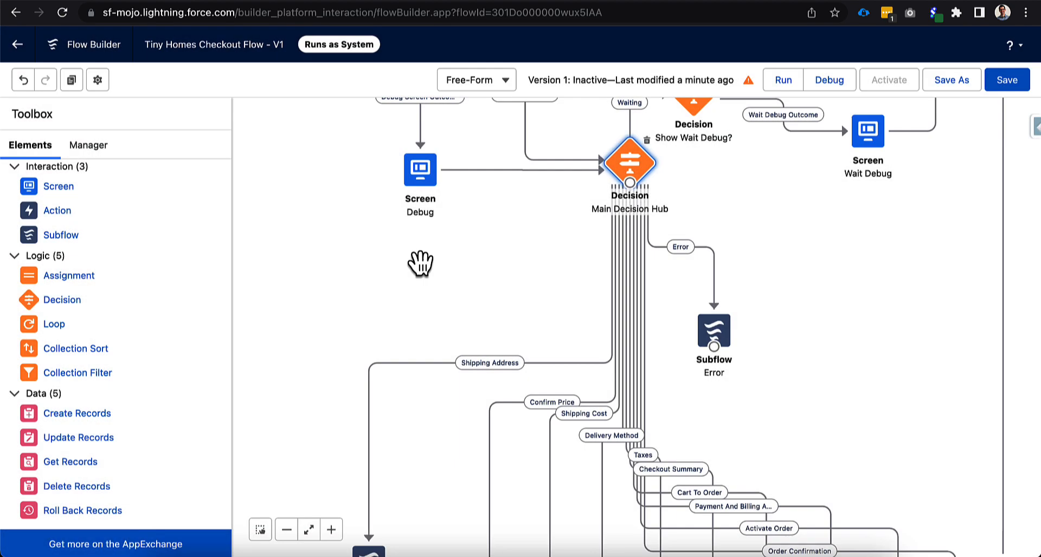
# Check the nextState input value of the Shipping Address subflow and close its settings
pyautogui.scroll(5, 370, 242)
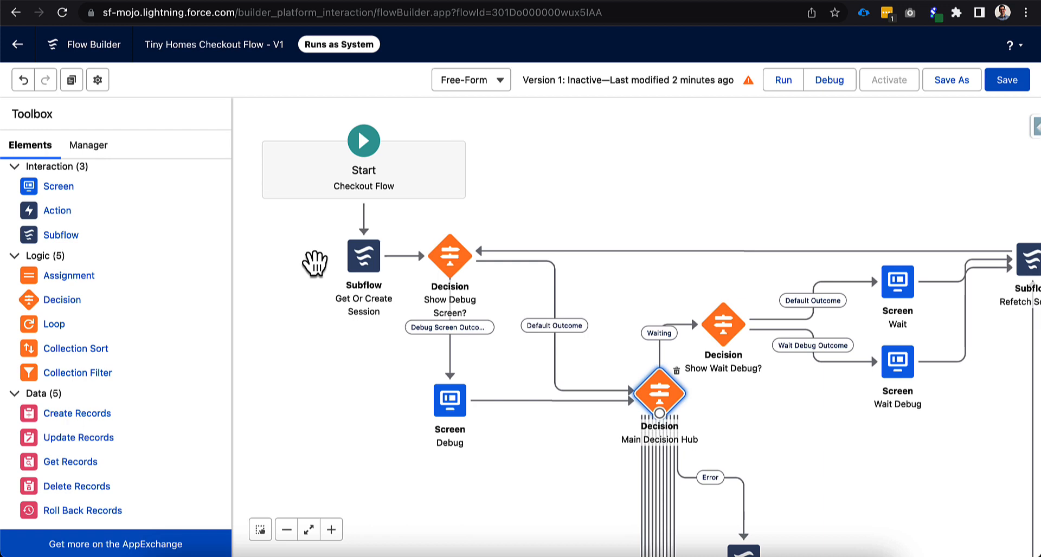
pyautogui.moveTo(557, 463); pyautogui.dragTo(554, 230)
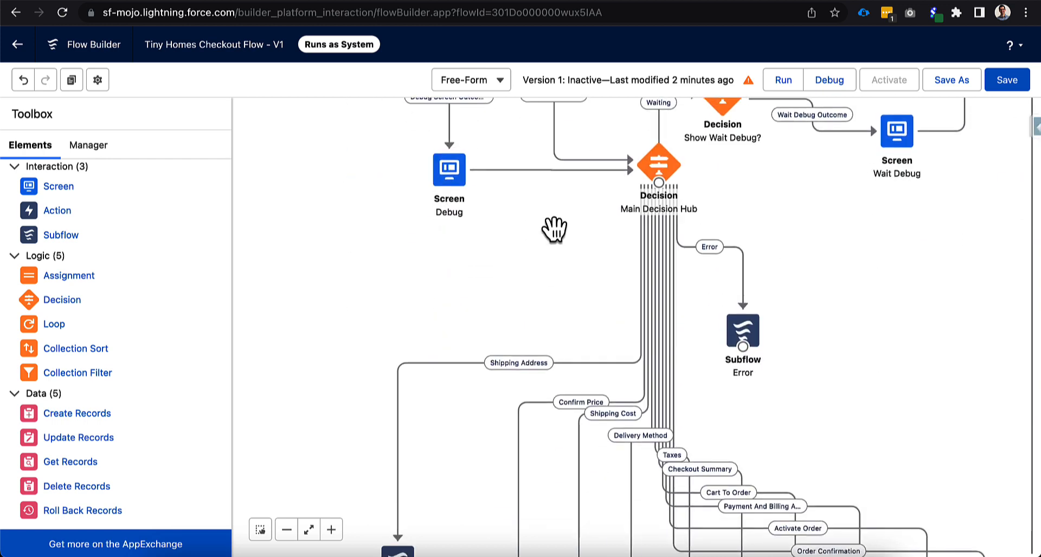
pyautogui.moveTo(465, 429); pyautogui.dragTo(464, 266)
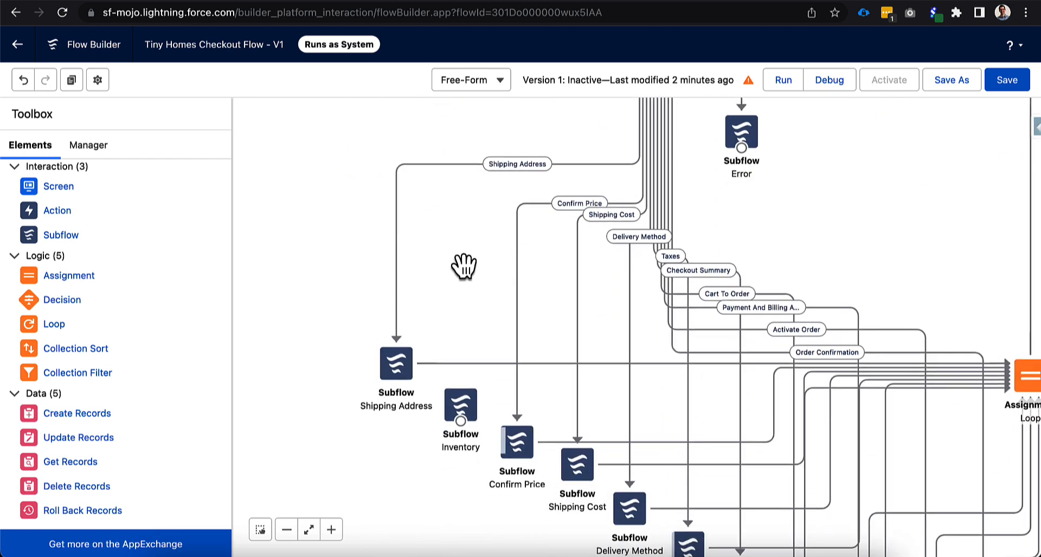
pyautogui.doubleClick(397, 360)
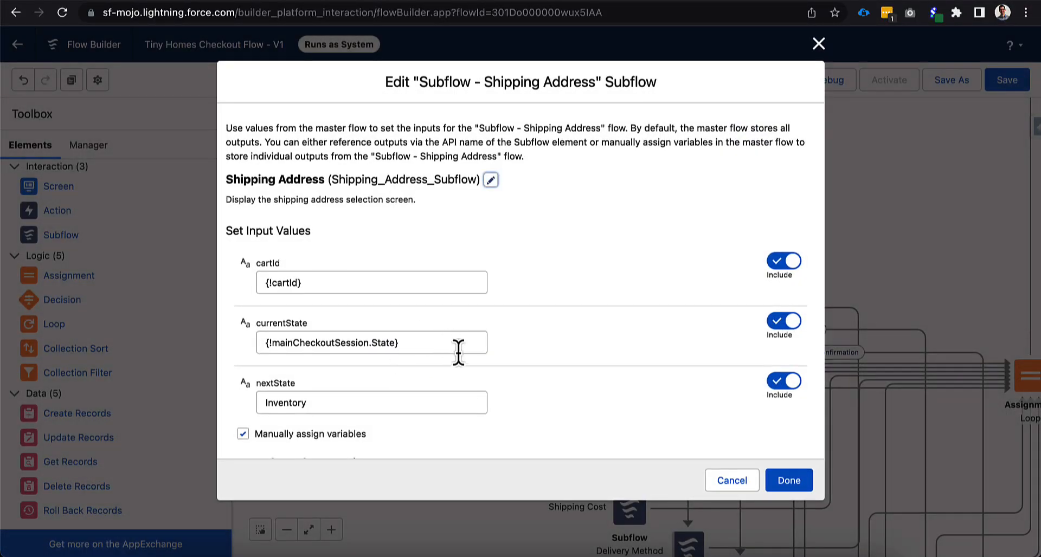
pyautogui.scroll(-1, 458, 351)
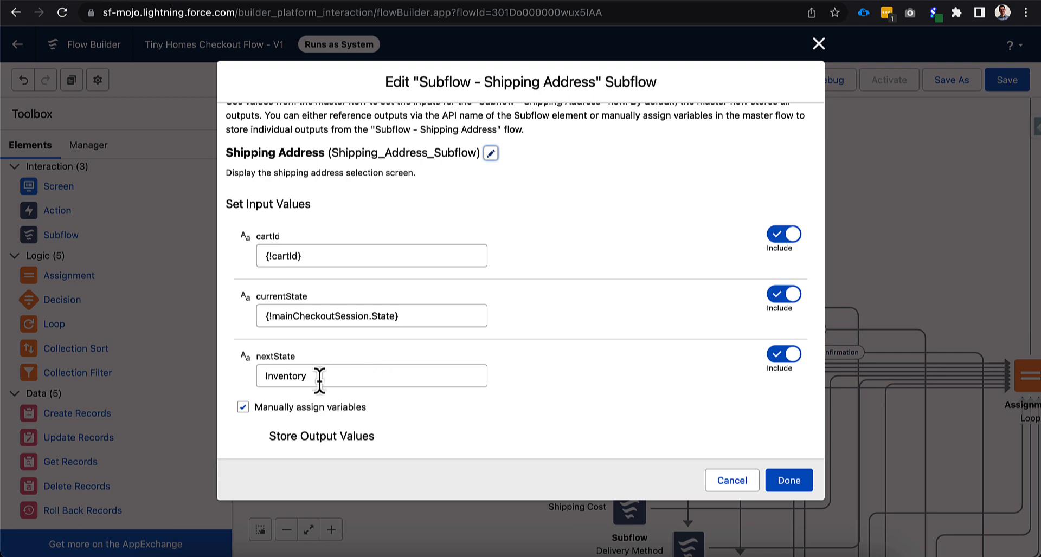
pyautogui.click(819, 44)
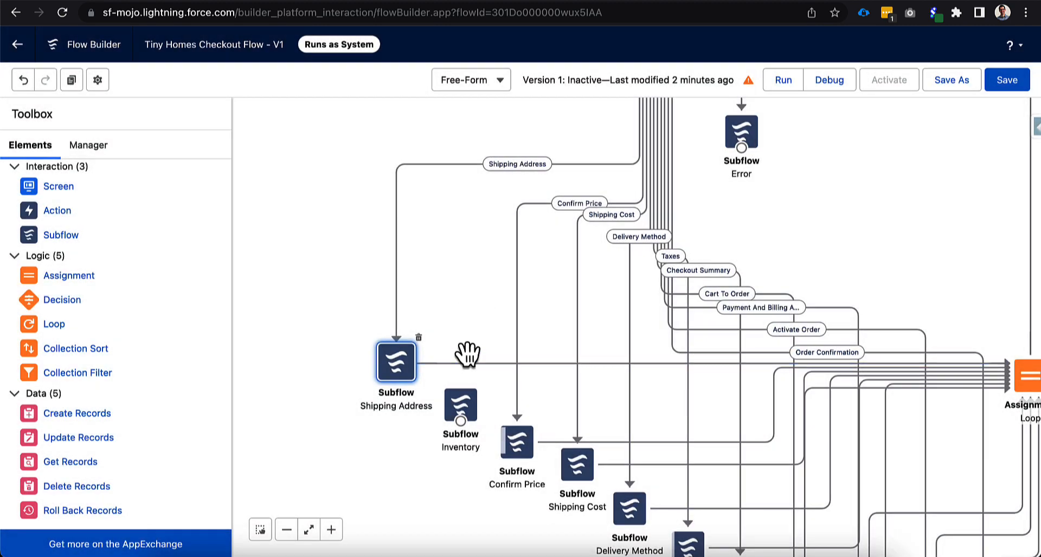
# Copy the nextState value "Confirm Price" from the Inventory subflow's input values and close its settings
pyautogui.doubleClick(460, 415)
pyautogui.scroll(-1, 459, 404)
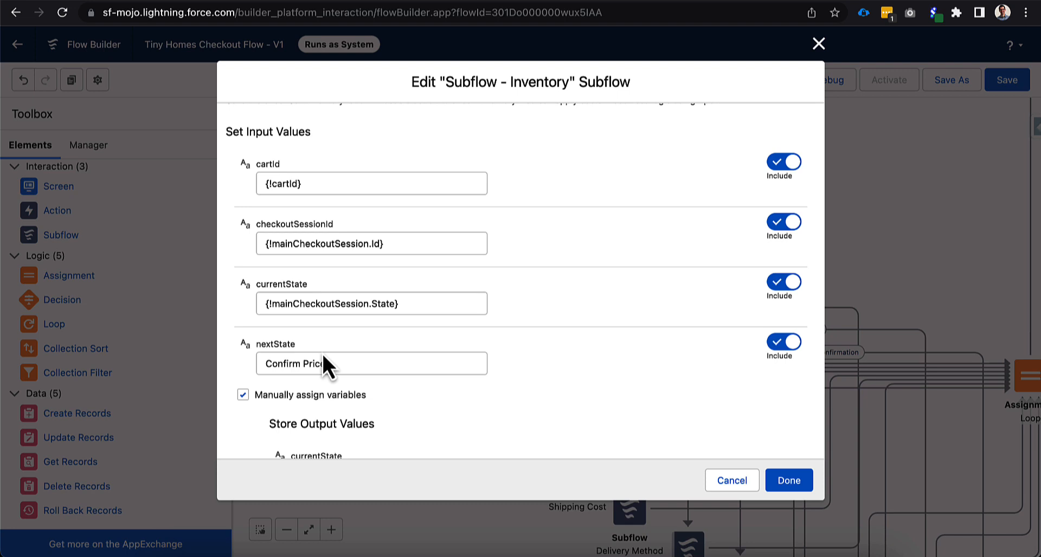
pyautogui.moveTo(337, 362); pyautogui.dragTo(262, 363)
pyautogui.hotkey('ctrl', 'c')
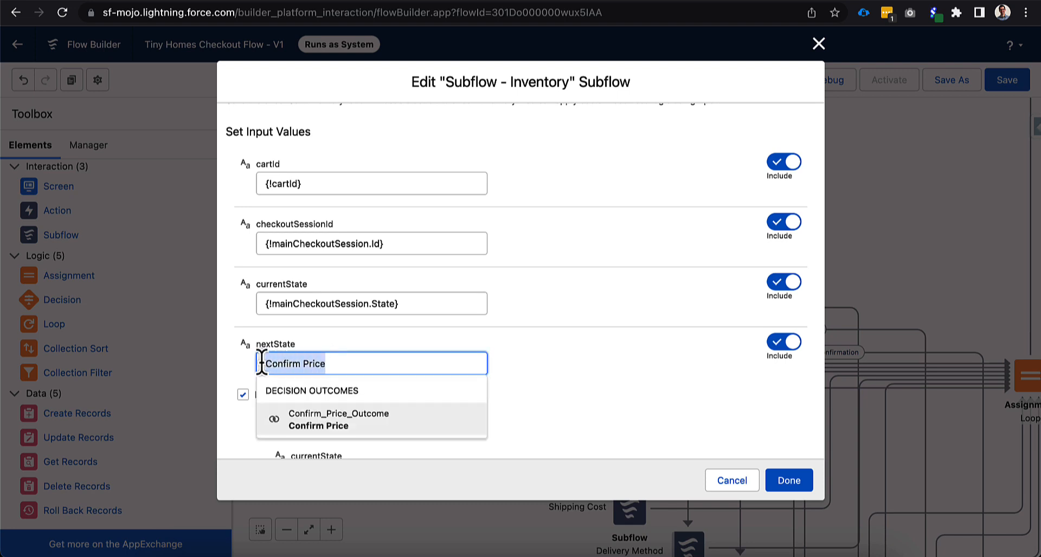
pyautogui.click(523, 323)
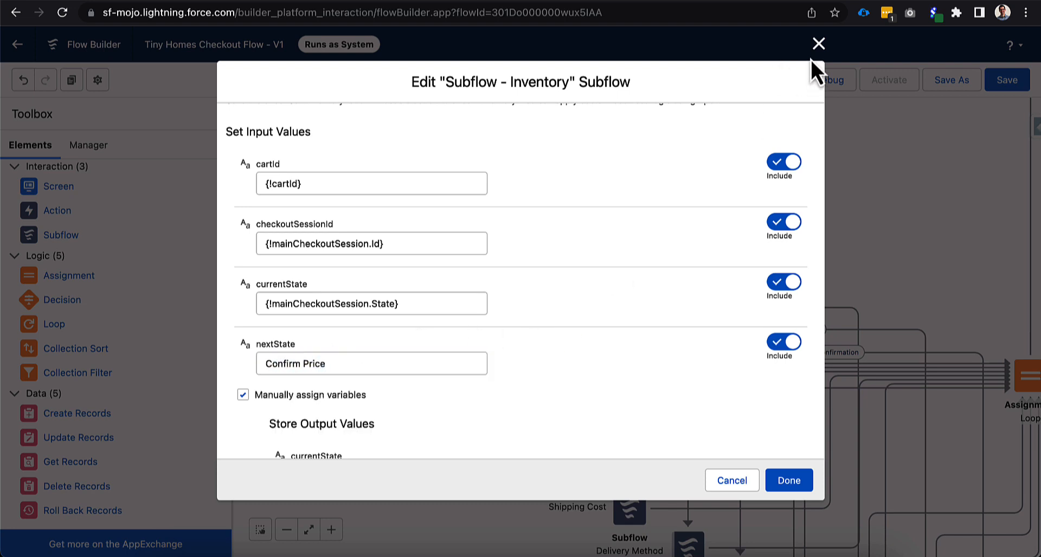
pyautogui.click(818, 43)
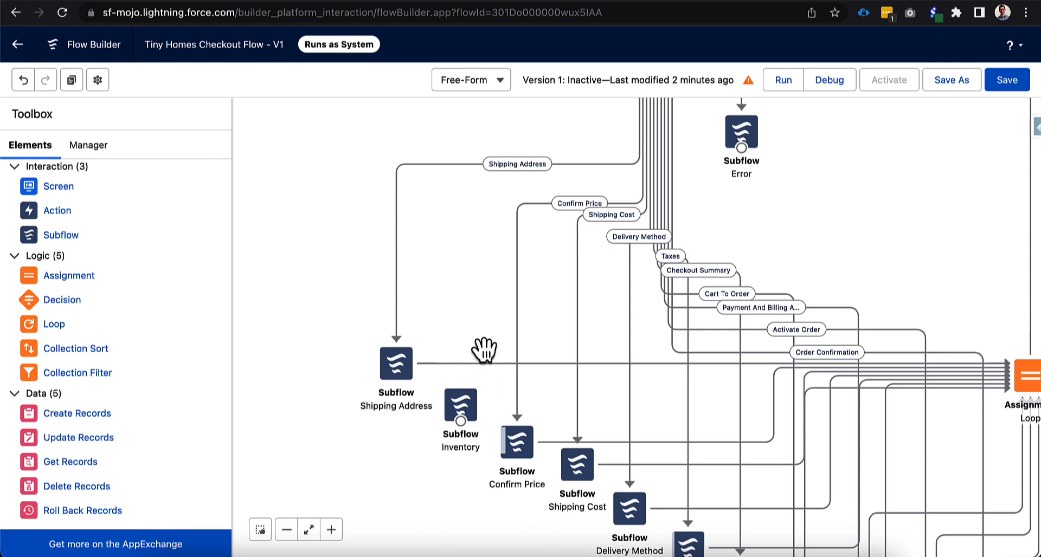
# Set the nextState input value of the Shipping Address subflow to "Confirm Price" and accept its settings
pyautogui.doubleClick(397, 368)
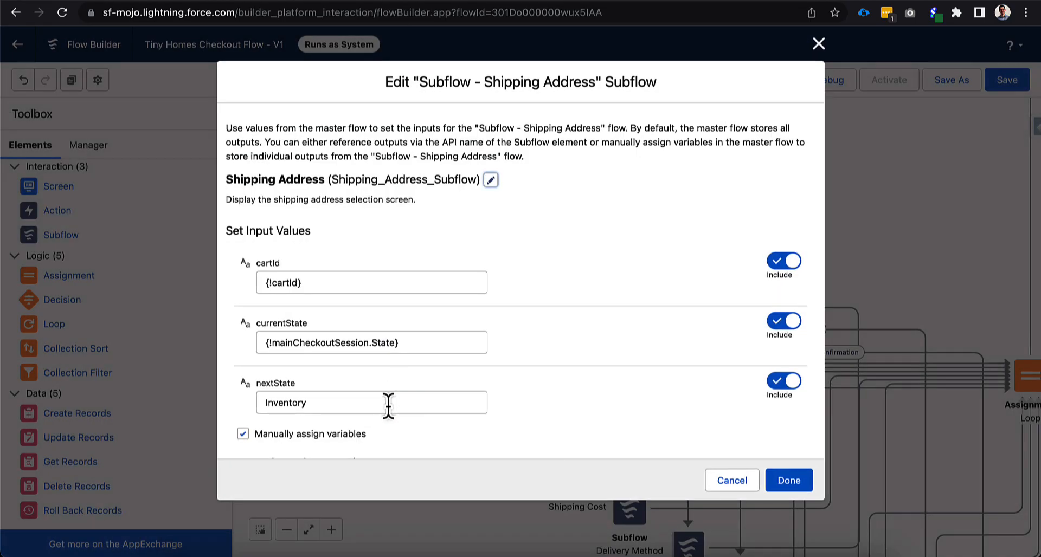
pyautogui.click(382, 405)
pyautogui.doubleClick(383, 406)
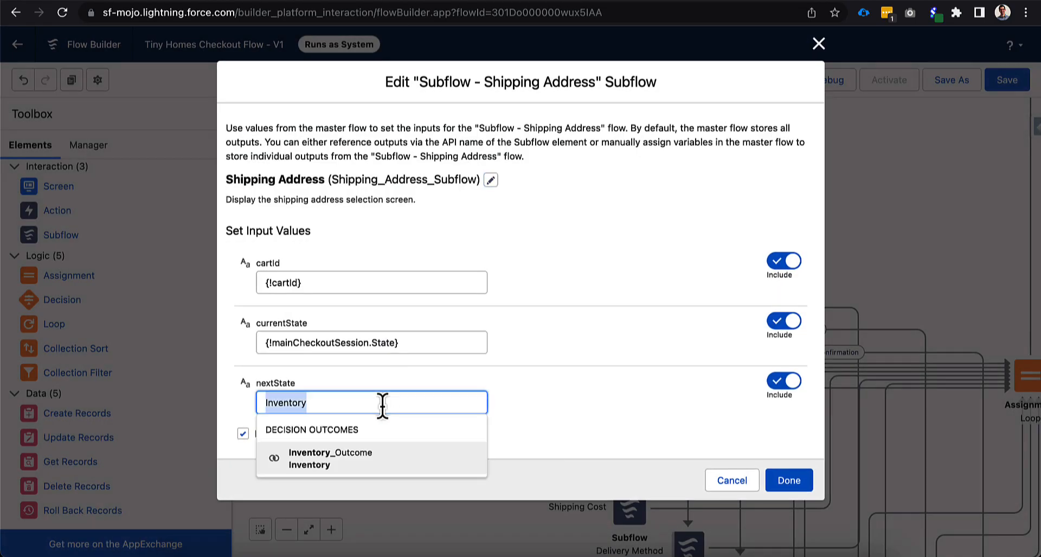
pyautogui.hotkey('ctrl', 'v')
pyautogui.click(527, 398)
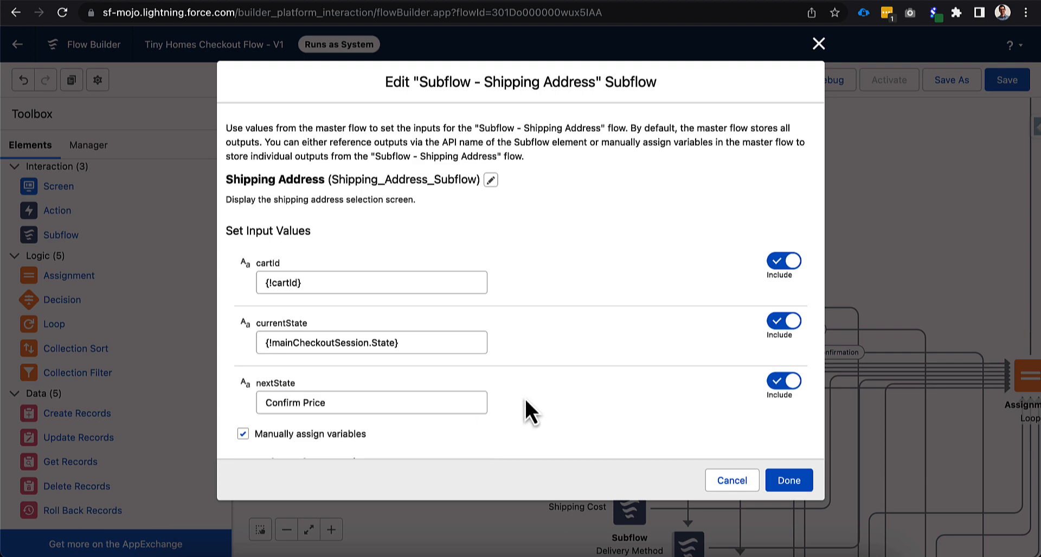
pyautogui.click(787, 480)
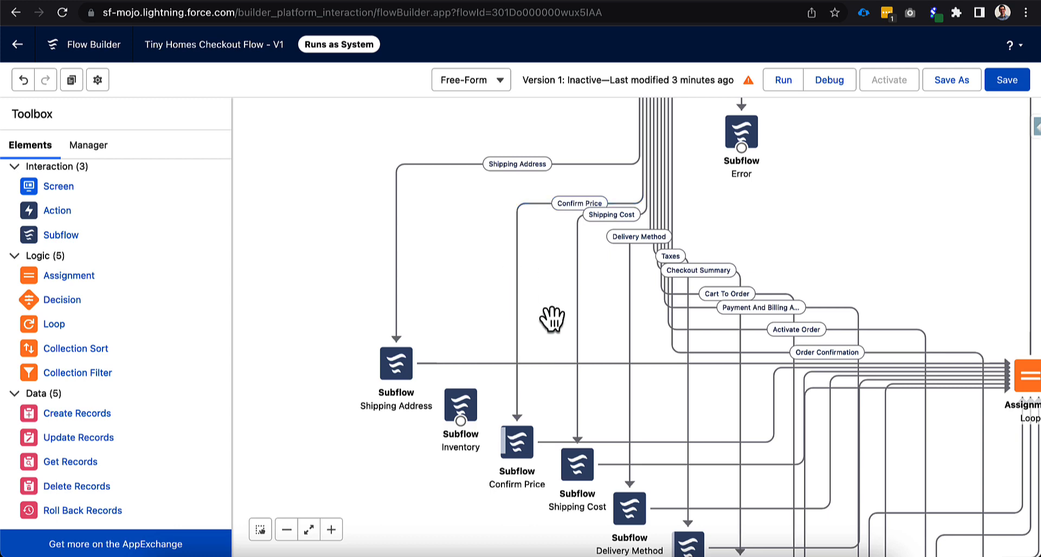
# Save and activate version 1 of the Tiny Homes Checkout Flow
pyautogui.scroll(-1, 476, 309)
pyautogui.hscroll(1, 476, 309)
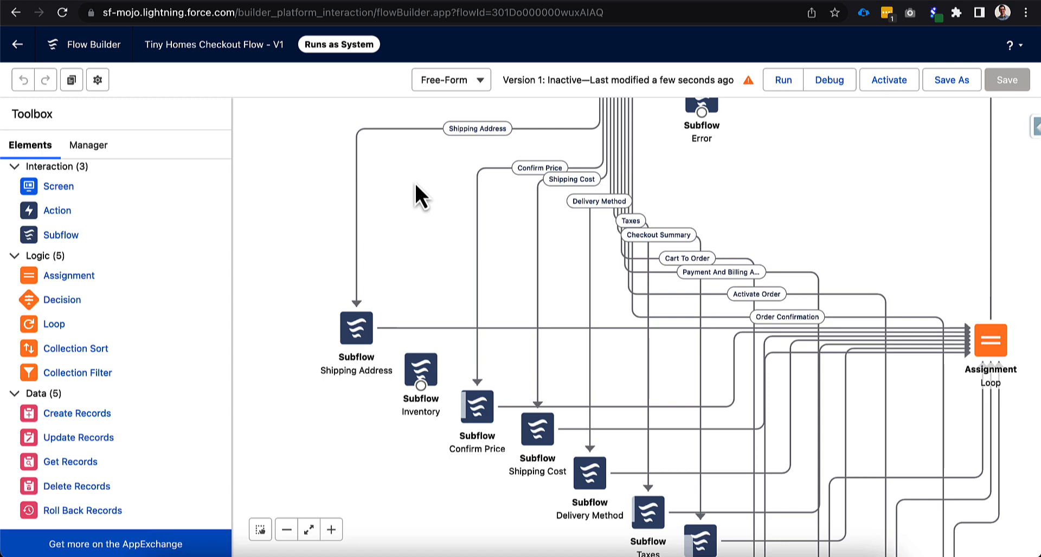
pyautogui.click(878, 85)
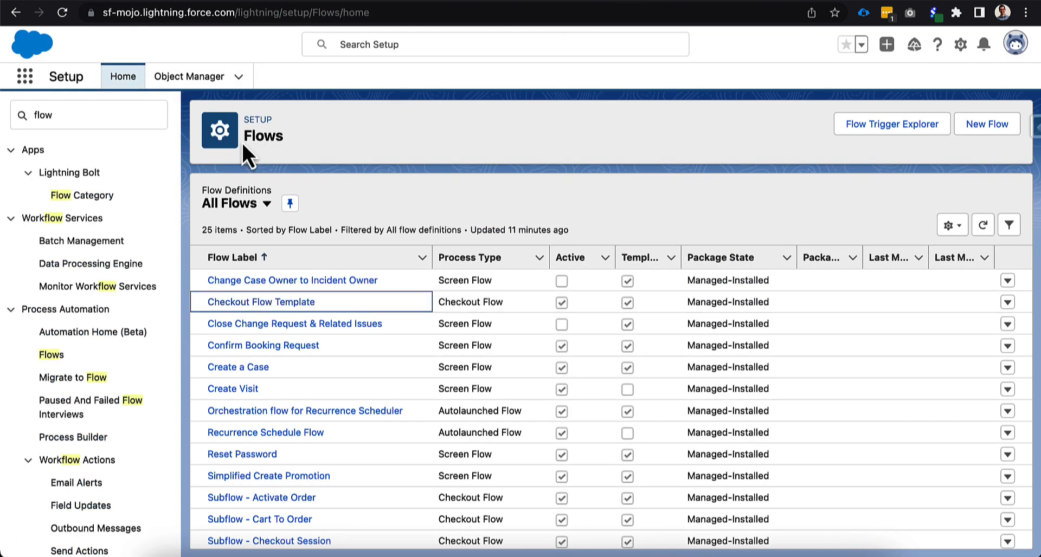
# Find All Sites by searching Setup for "all site" and open the Tiny Homes site in Experience Builder
pyautogui.click(117, 127)
pyautogui.write('all site')
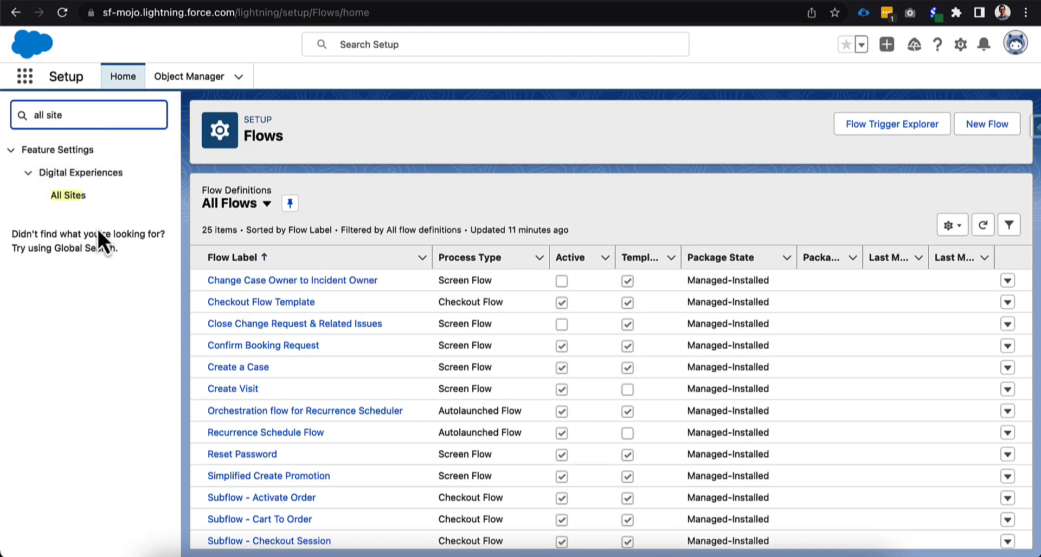
pyautogui.click(68, 196)
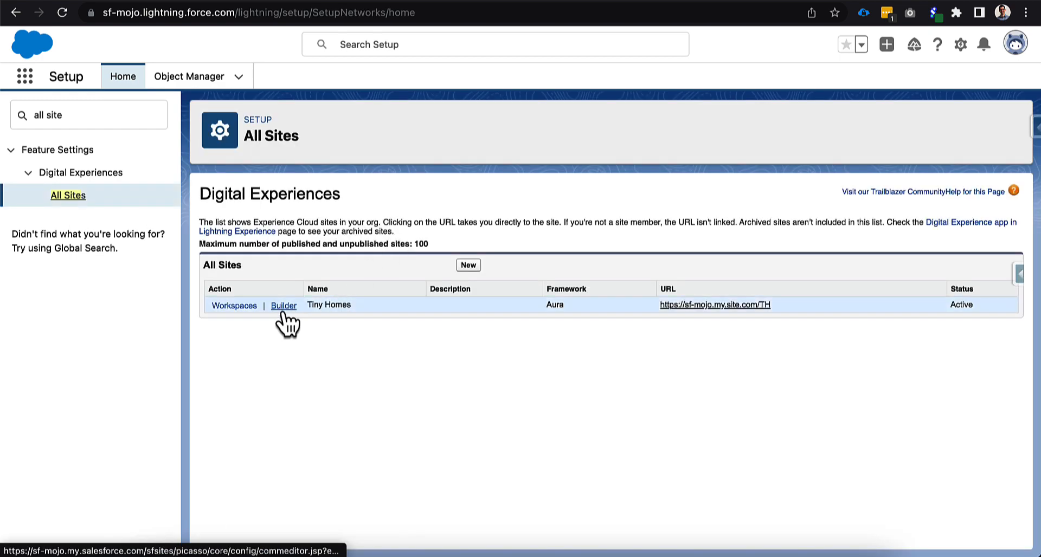
pyautogui.click(282, 306)
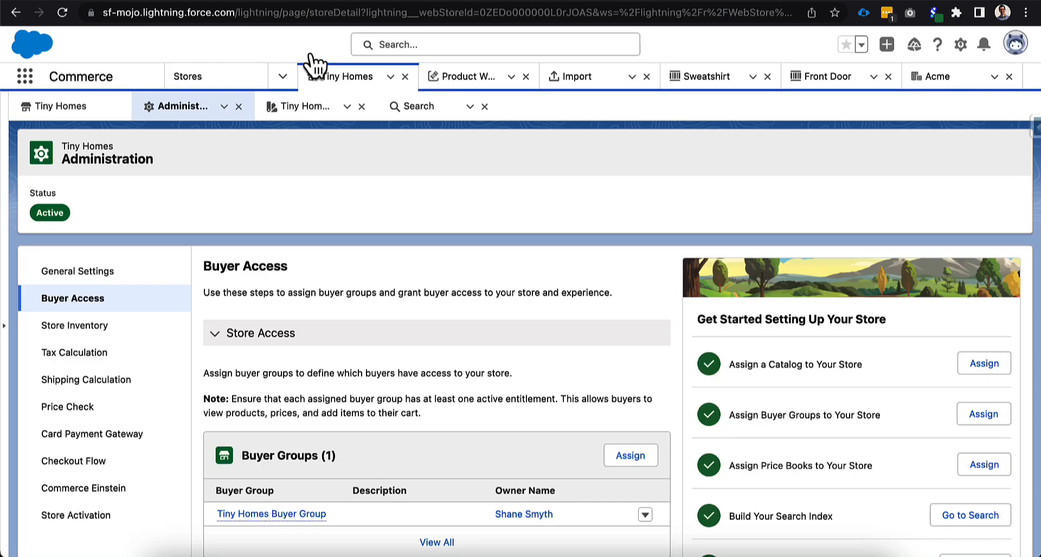
pyautogui.click(61, 107)
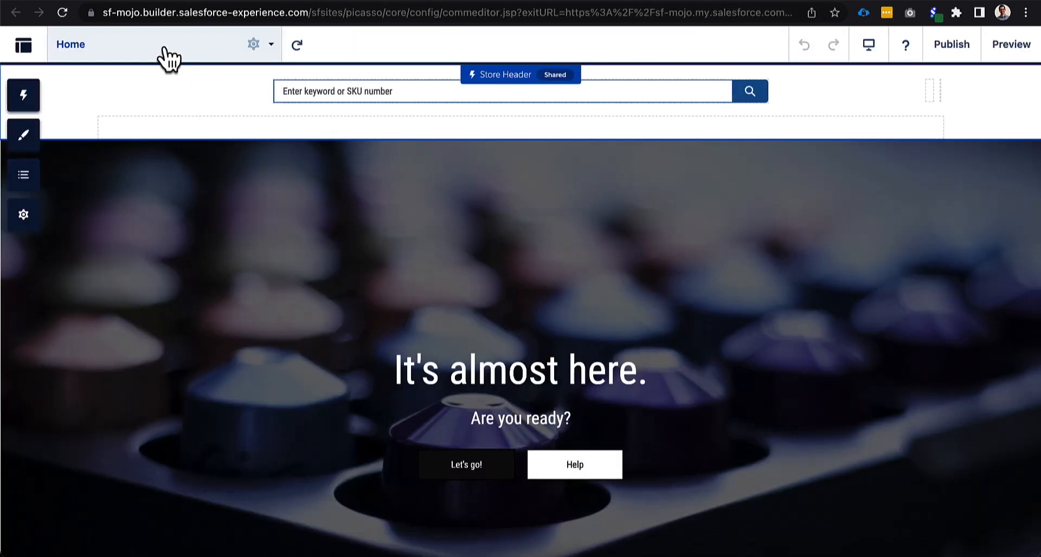
# Find the site page matching "check" and open the Checkout page for editing
pyautogui.click(169, 57)
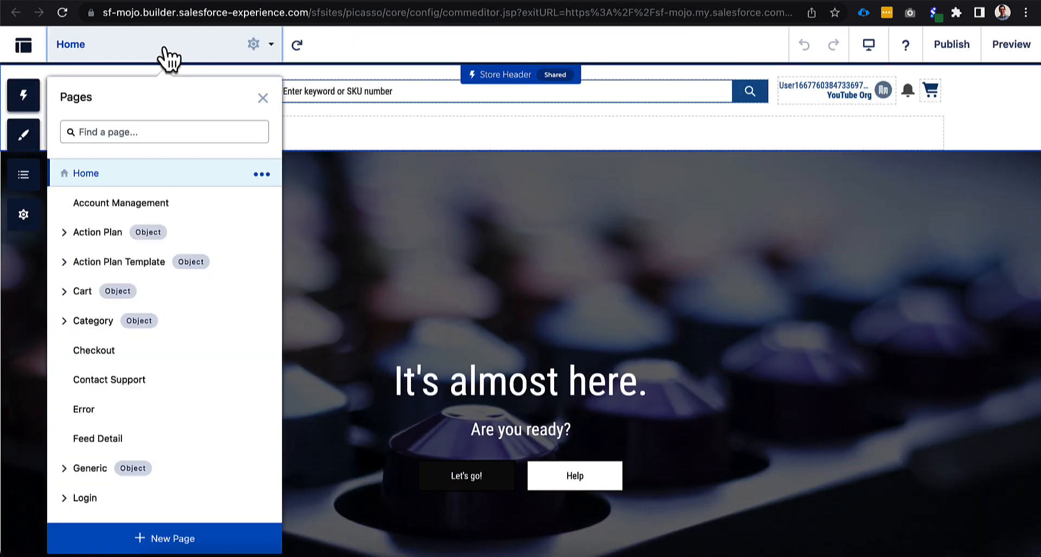
pyautogui.click(163, 132)
pyautogui.write('check')
pyautogui.click(155, 184)
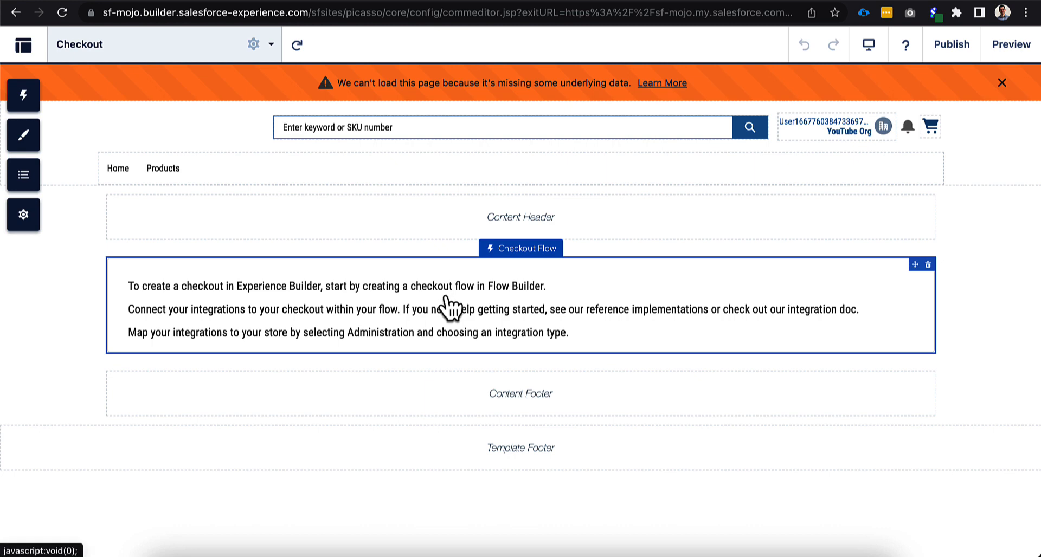
# Assign Tiny Homes Checkout Flow to the Checkout Flow component on the page and publish the site
pyautogui.click(564, 296)
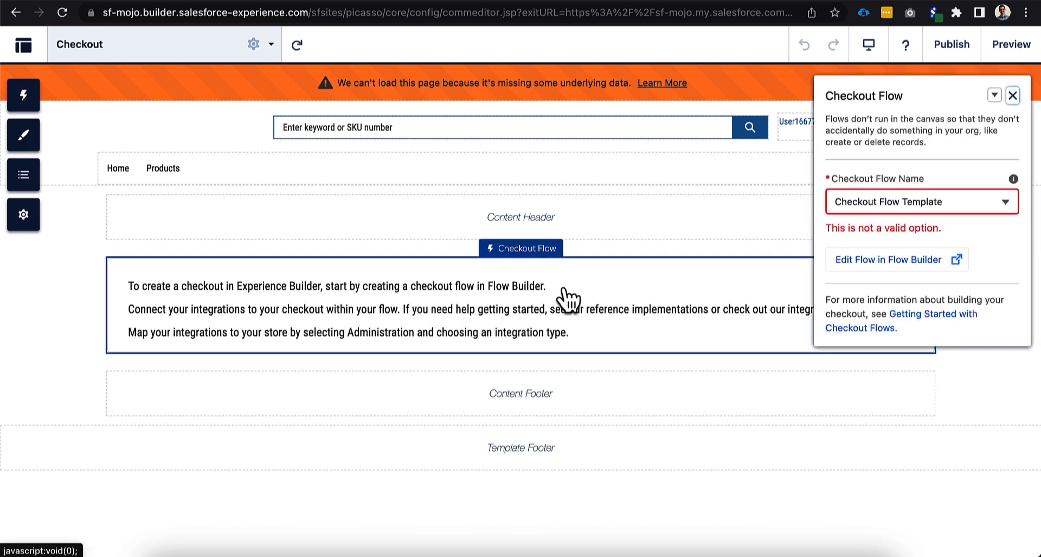
pyautogui.click(880, 203)
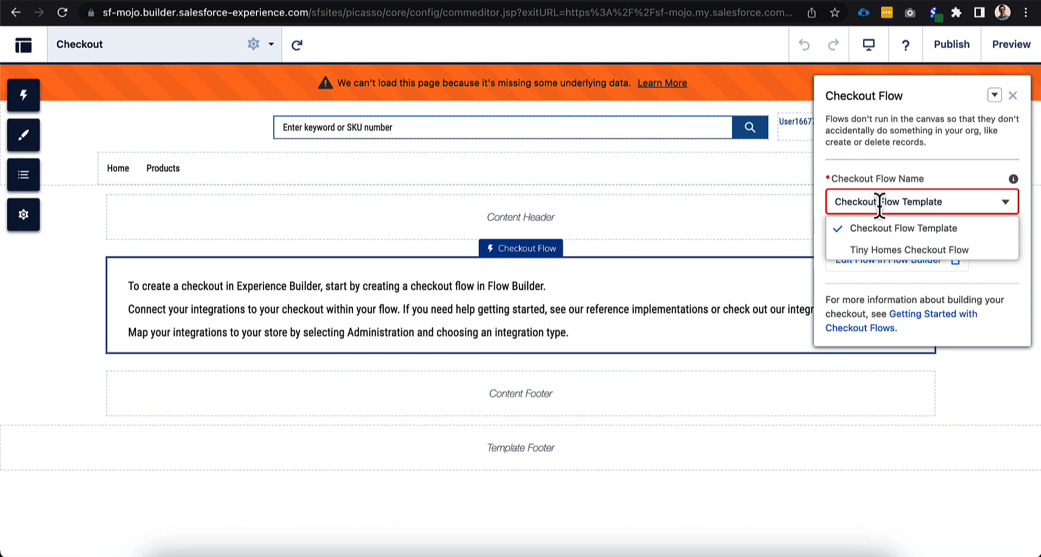
pyautogui.click(902, 251)
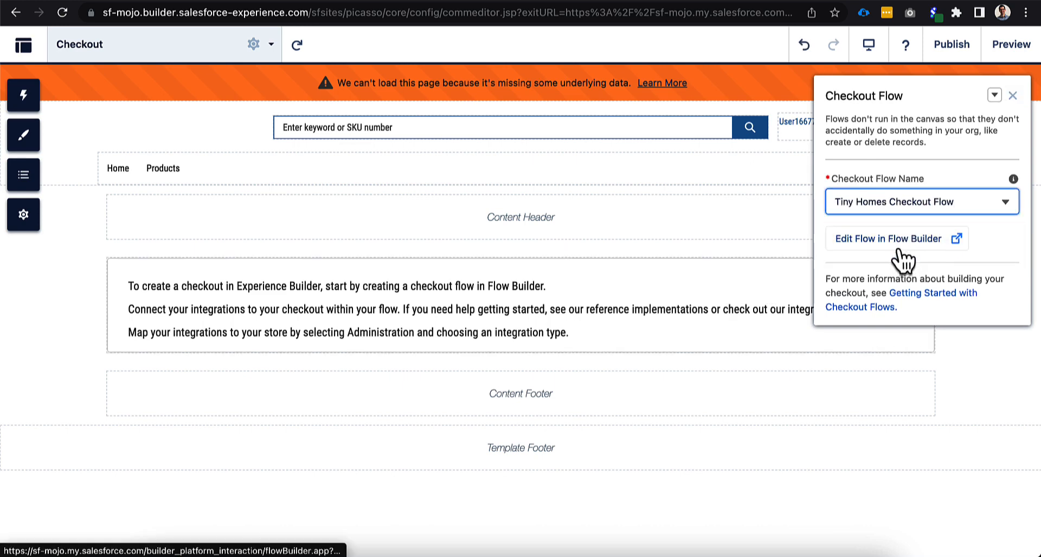
pyautogui.click(954, 46)
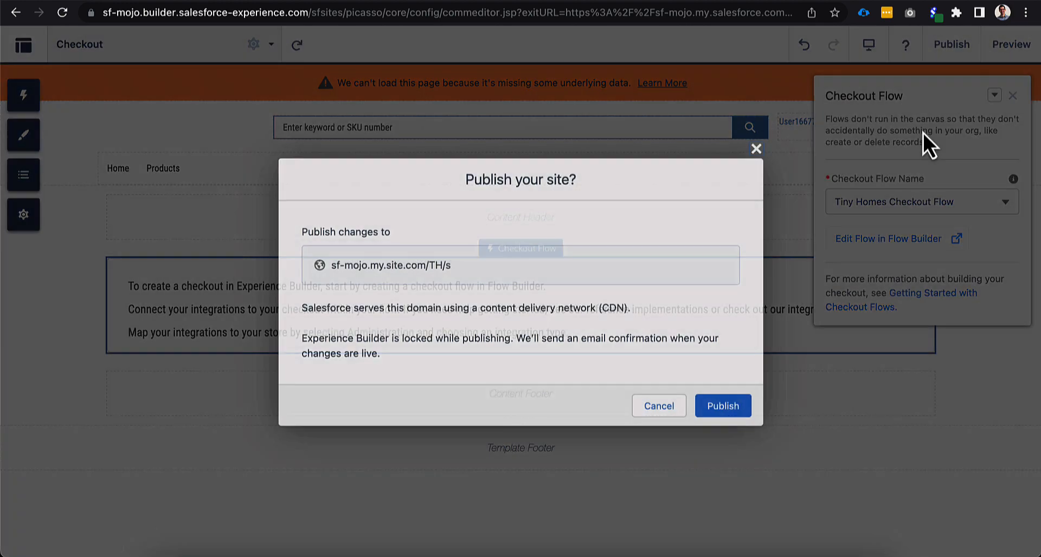
pyautogui.click(738, 404)
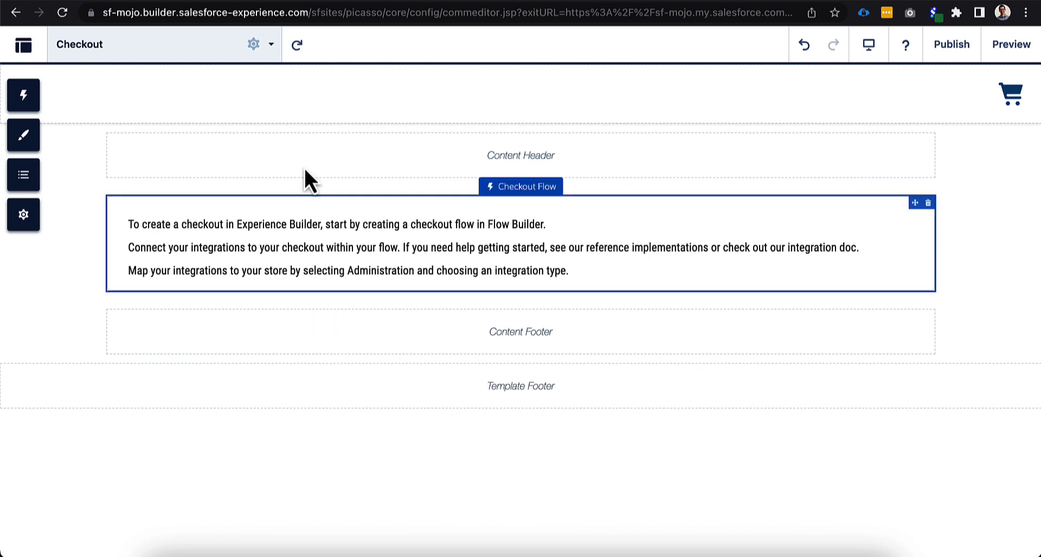
# Switch to the Commerce console, open the buyer contact of the Acme account and log in to Experience as that user
pyautogui.click(406, 2)
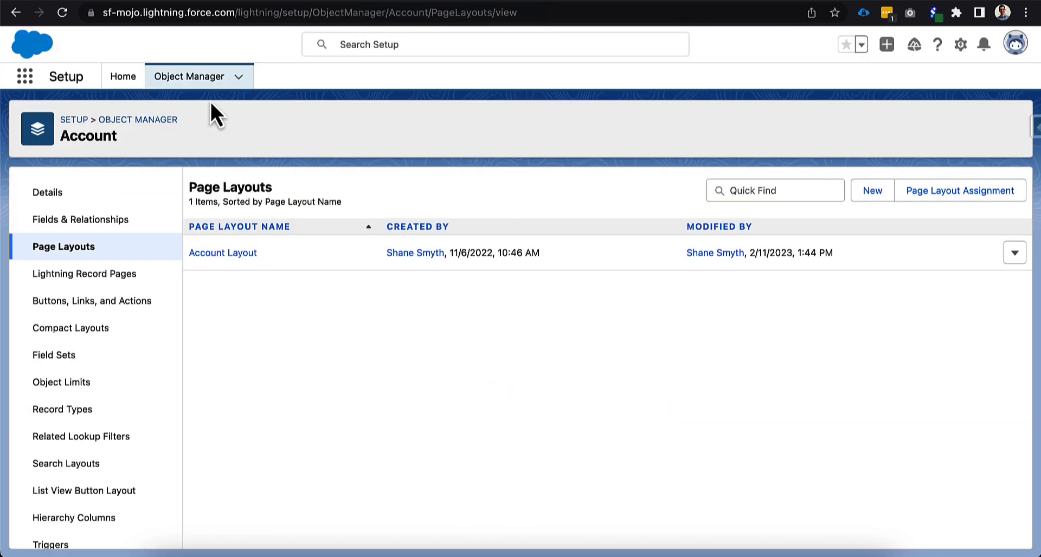
pyautogui.click(328, 3)
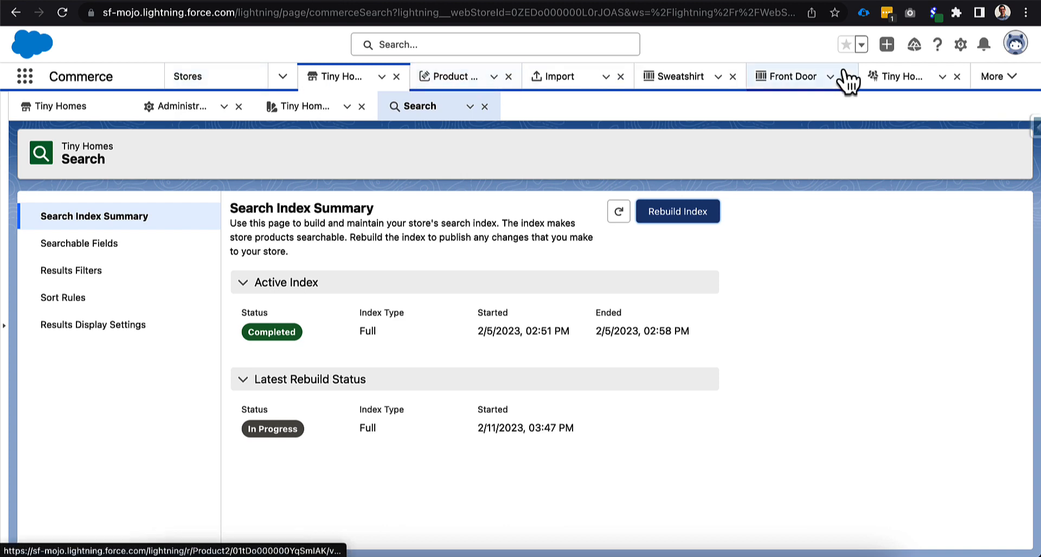
pyautogui.click(1012, 76)
pyautogui.click(936, 109)
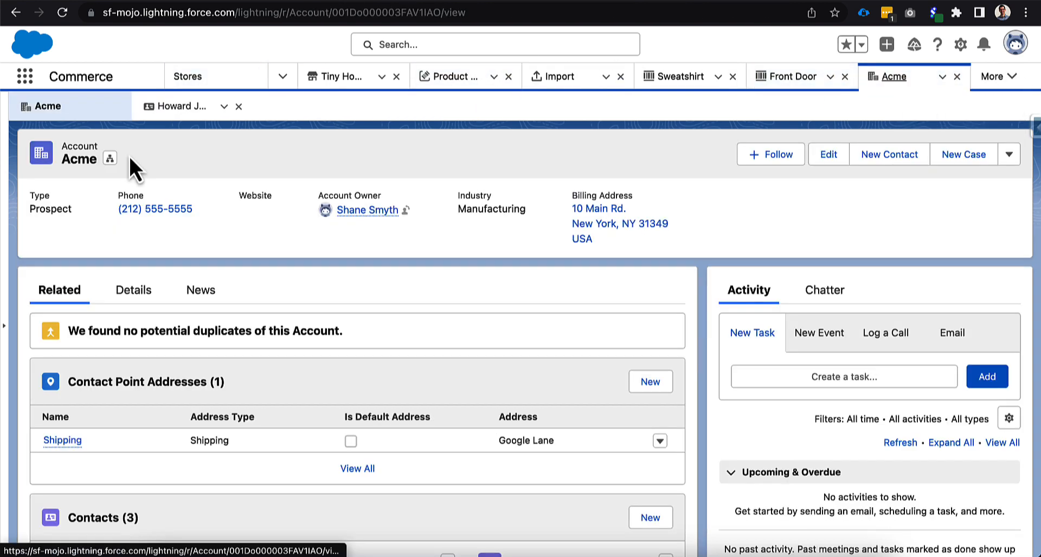
pyautogui.click(187, 80)
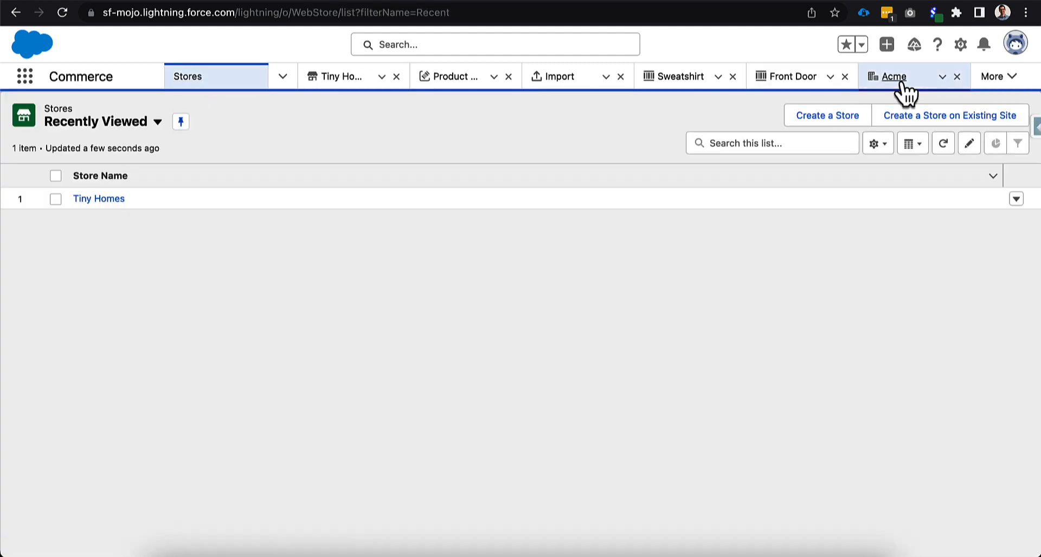
pyautogui.click(901, 82)
pyautogui.click(179, 106)
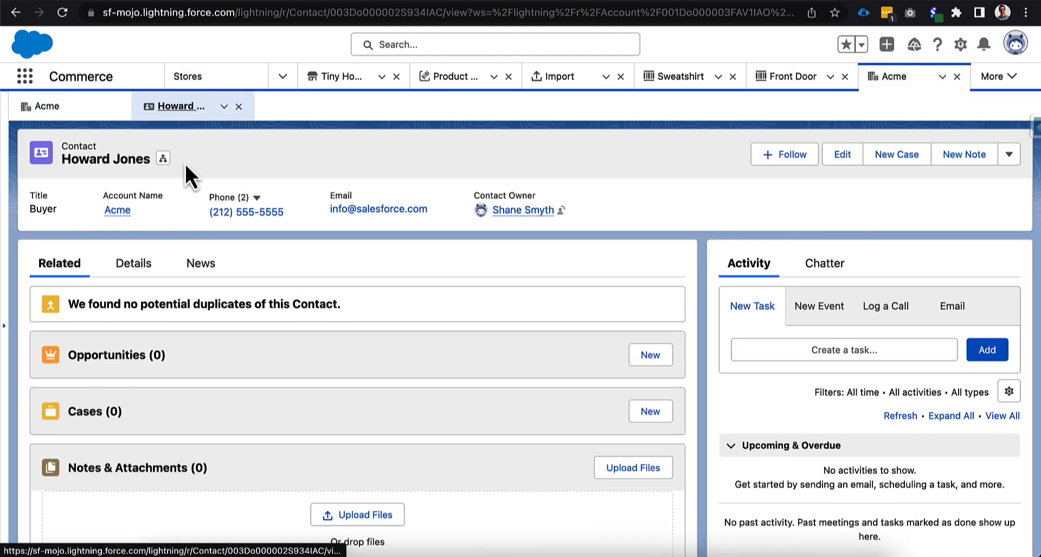
pyautogui.click(1010, 154)
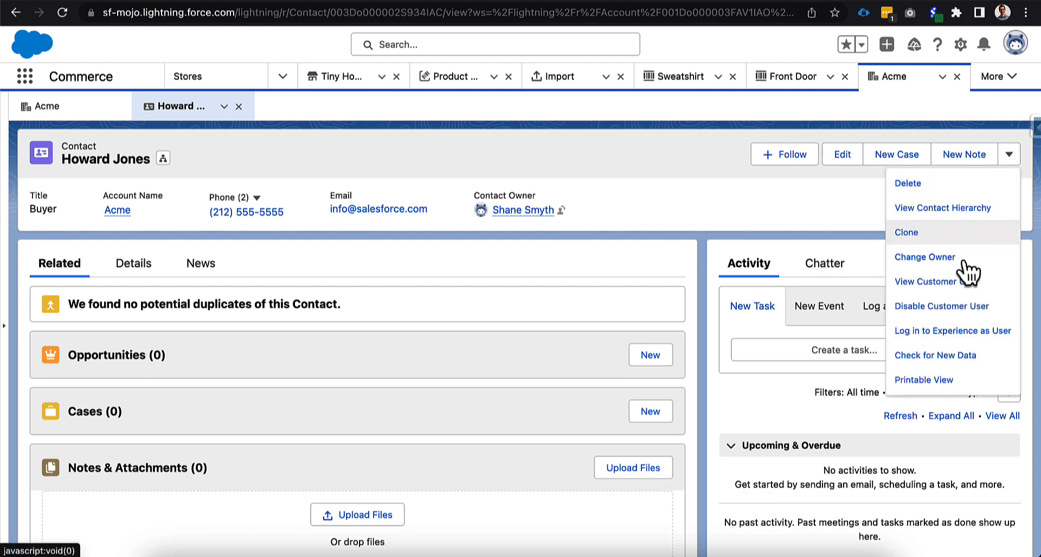
pyautogui.click(942, 332)
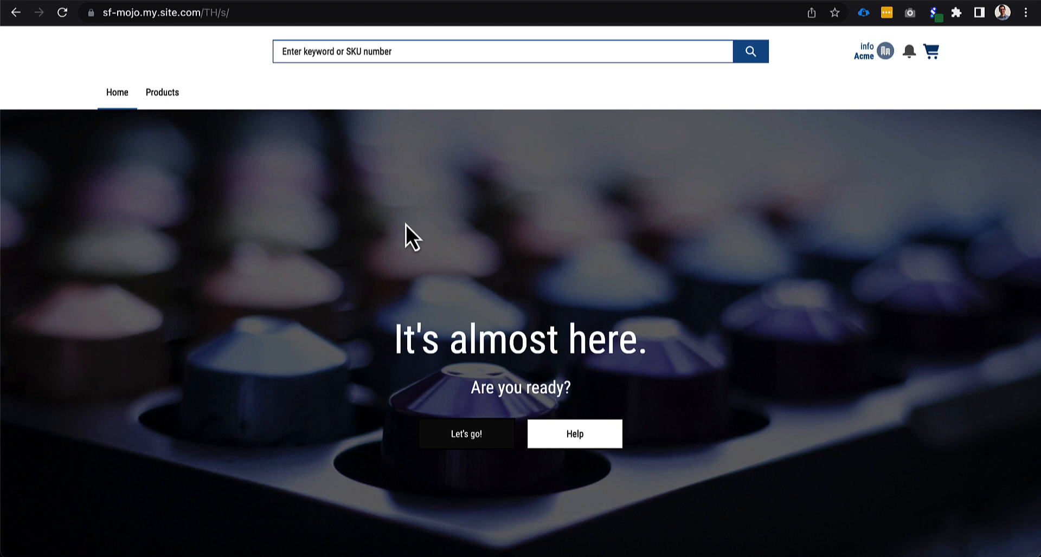
# Add one Front Door from the Products category to the cart and proceed from the cart to checkout
pyautogui.click(170, 99)
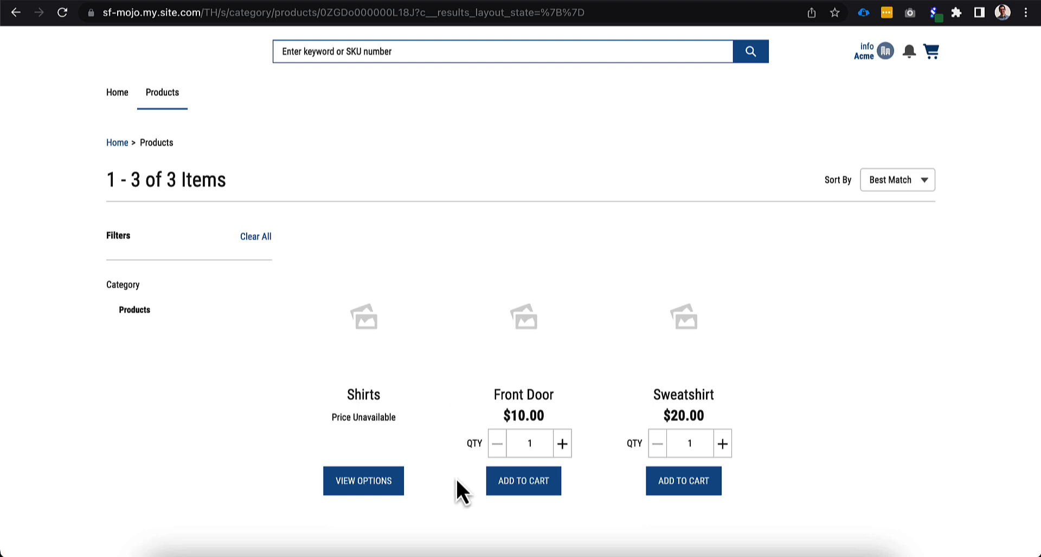
pyautogui.click(493, 491)
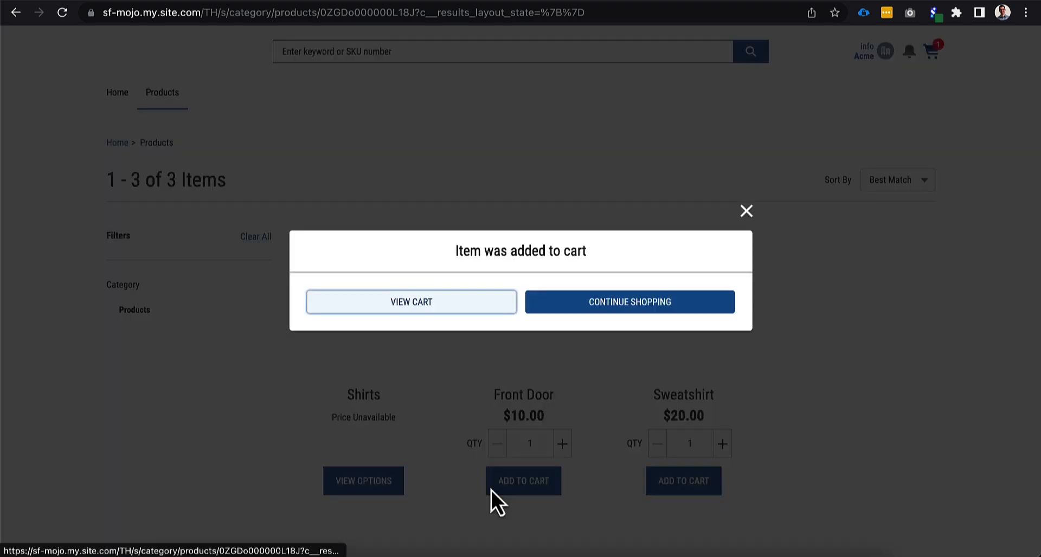
pyautogui.click(440, 307)
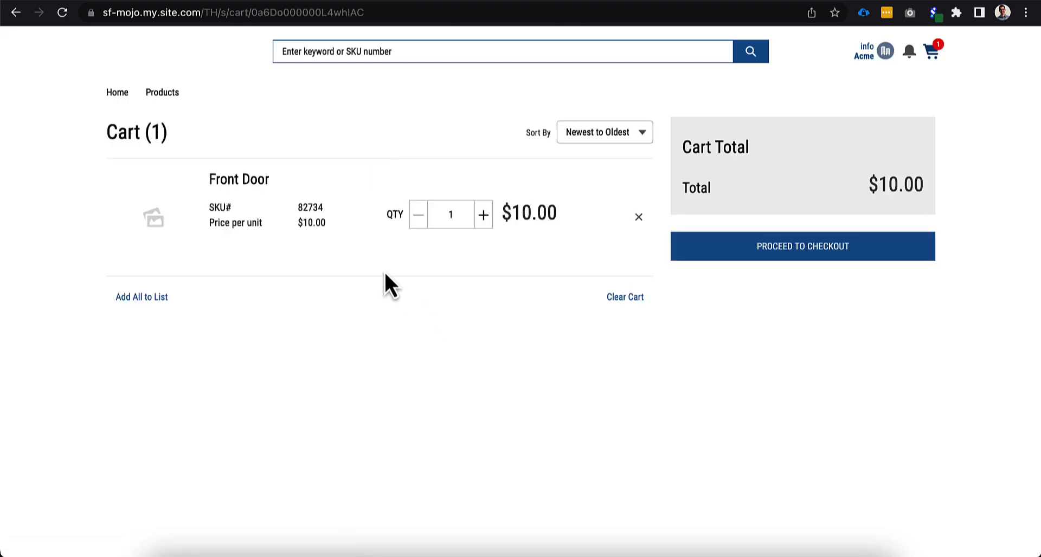
pyautogui.click(726, 258)
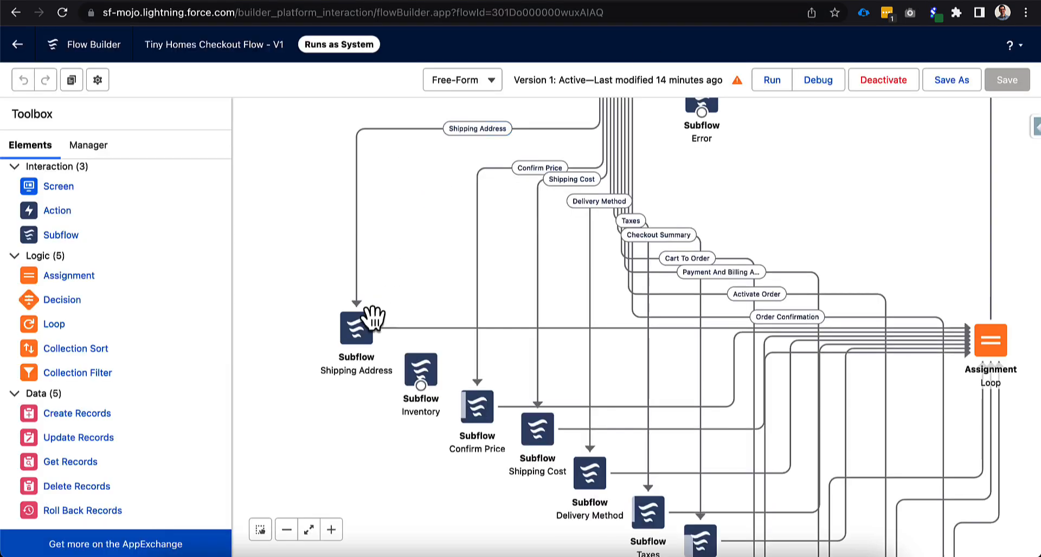
# Check the Shipping Address subflow's name in the checkout flow, and open Subflow - Shipping Address from the Flows list in Setup
pyautogui.doubleClick(356, 329)
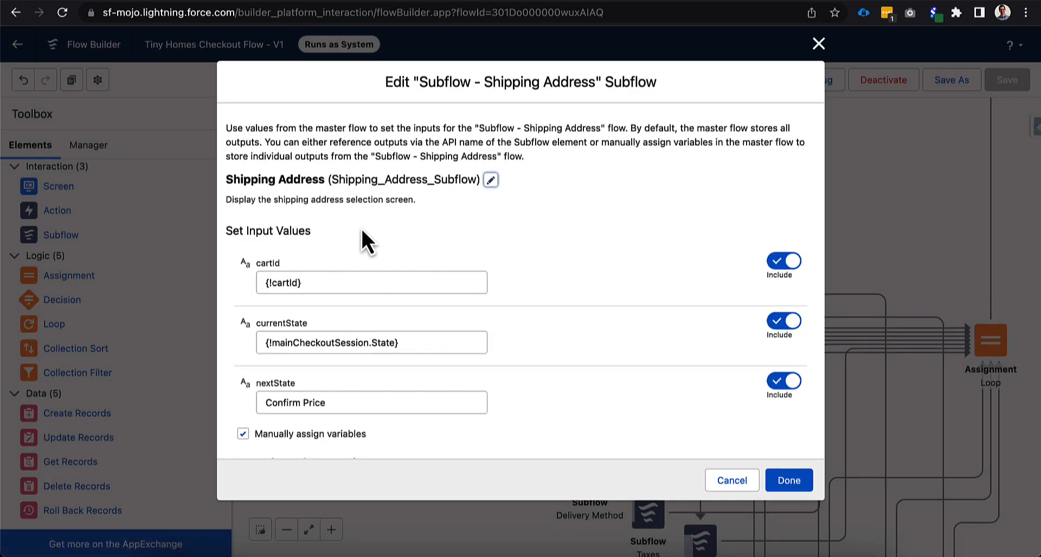
pyautogui.moveTo(332, 179); pyautogui.dragTo(477, 179)
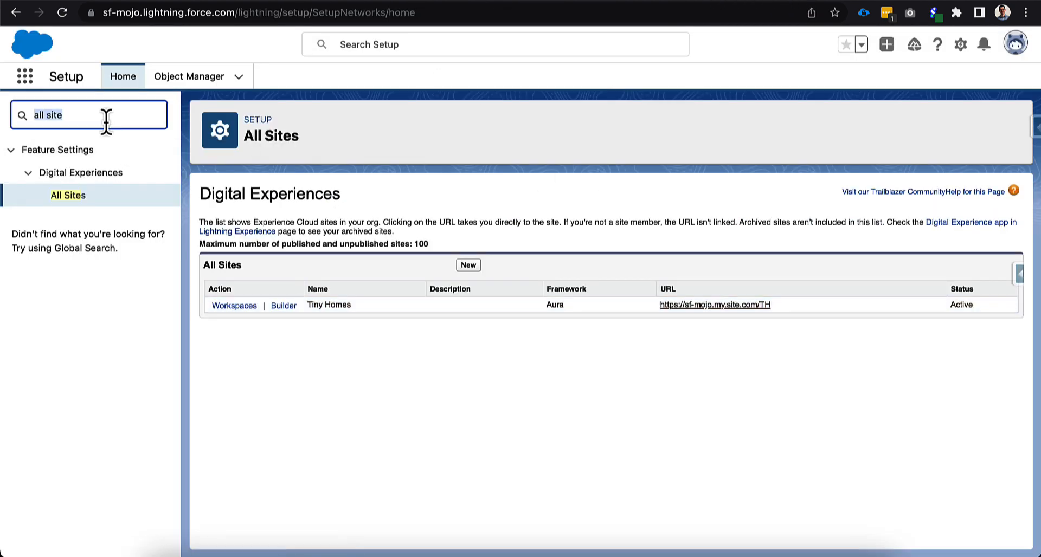
pyautogui.write('flow')
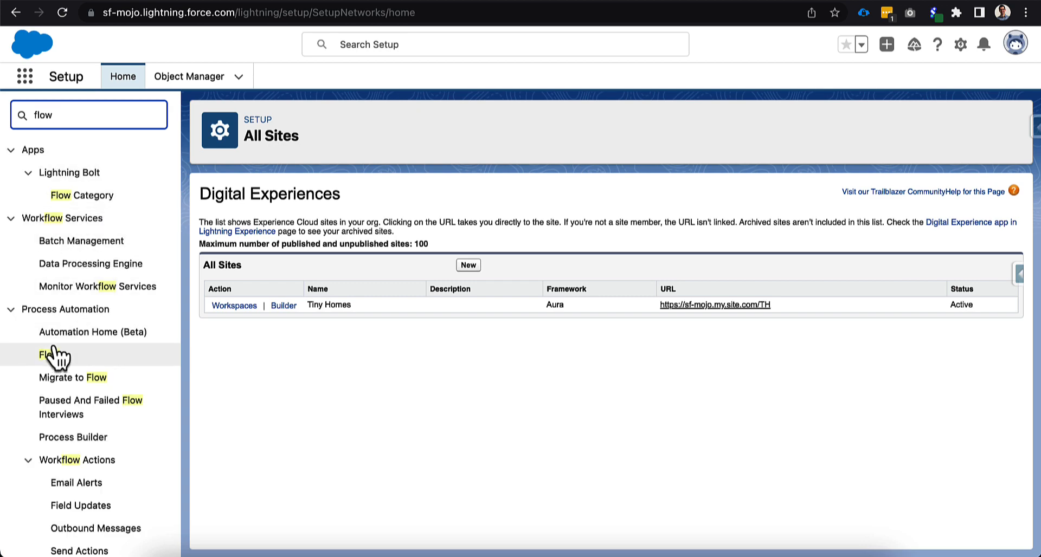
pyautogui.click(54, 356)
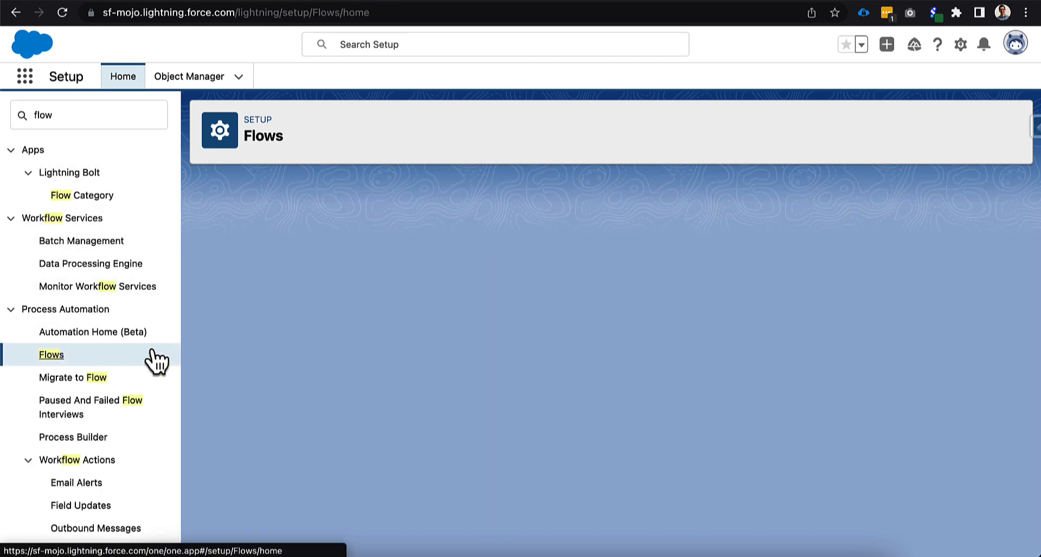
pyautogui.scroll(-3, 332, 385)
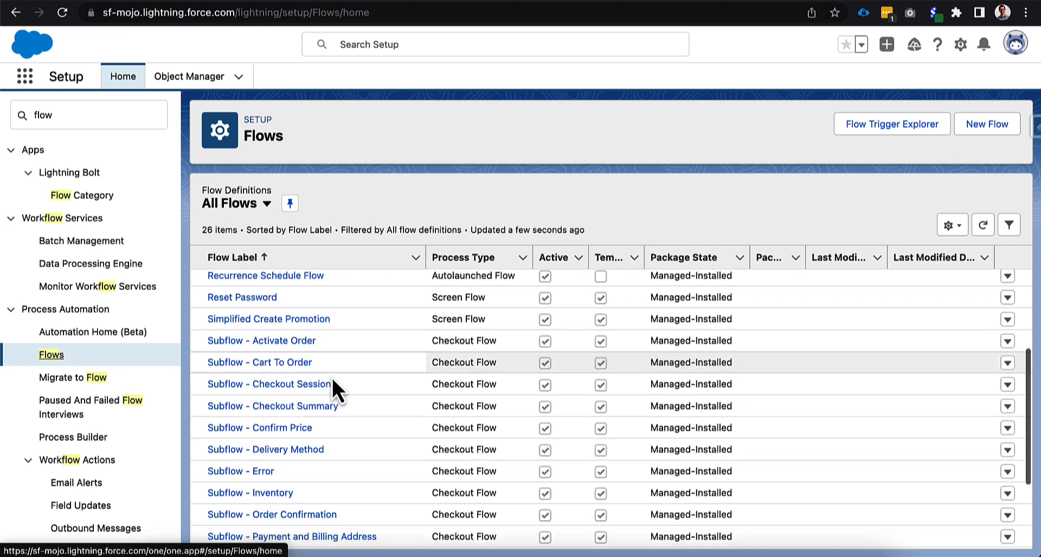
pyautogui.scroll(-5, 332, 383)
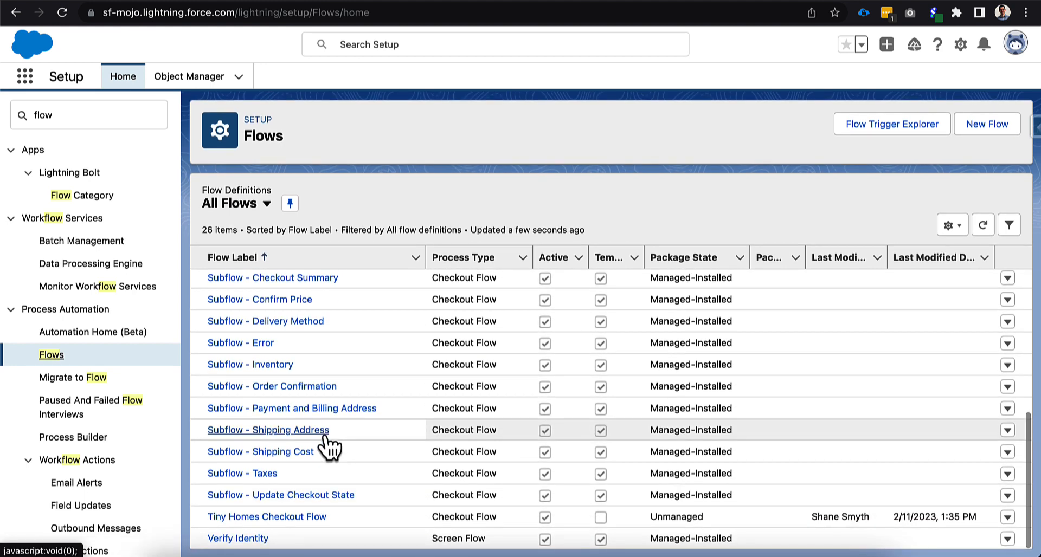
pyautogui.click(286, 434)
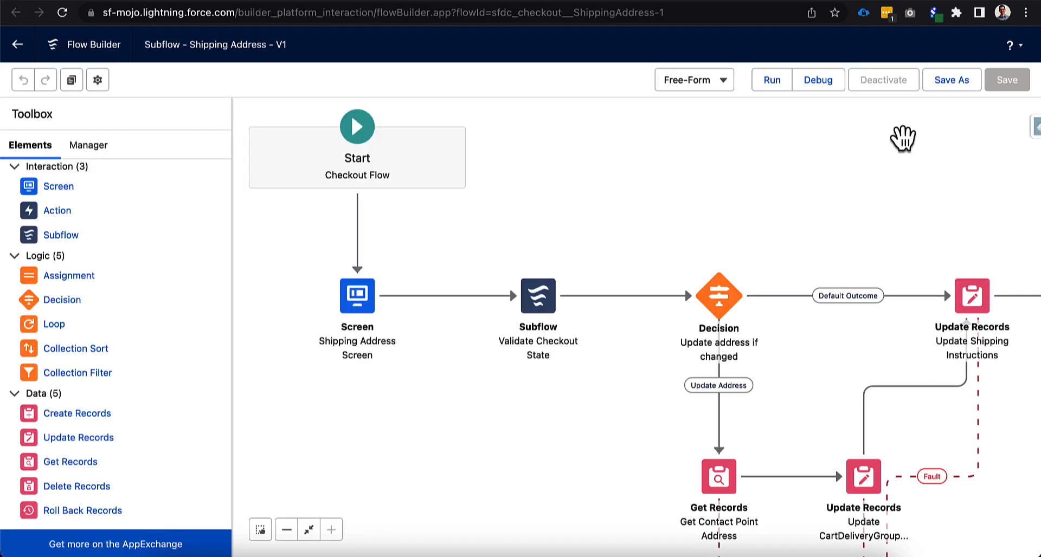
# Save the Shipping Address template flow as a new flow labelled Tiny Homes - Shipping Address
pyautogui.click(946, 82)
pyautogui.click(394, 259)
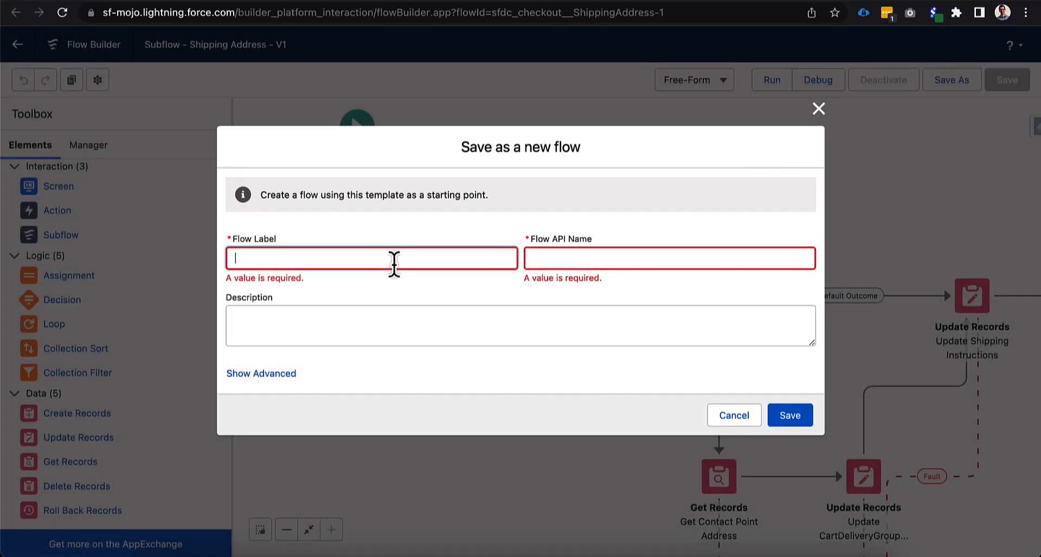
pyautogui.write('Tiny Homes - Shipping Address')
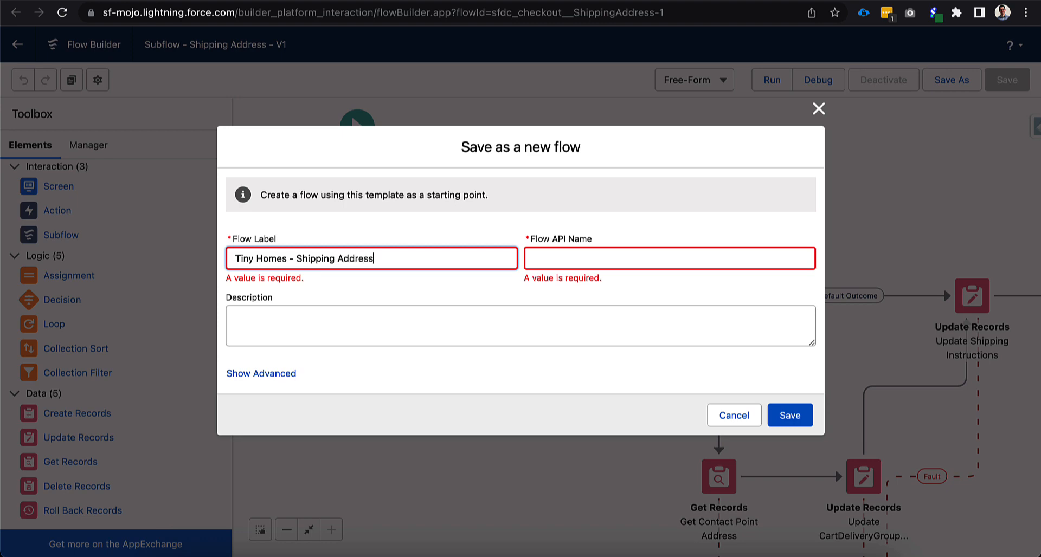
pyautogui.click(497, 307)
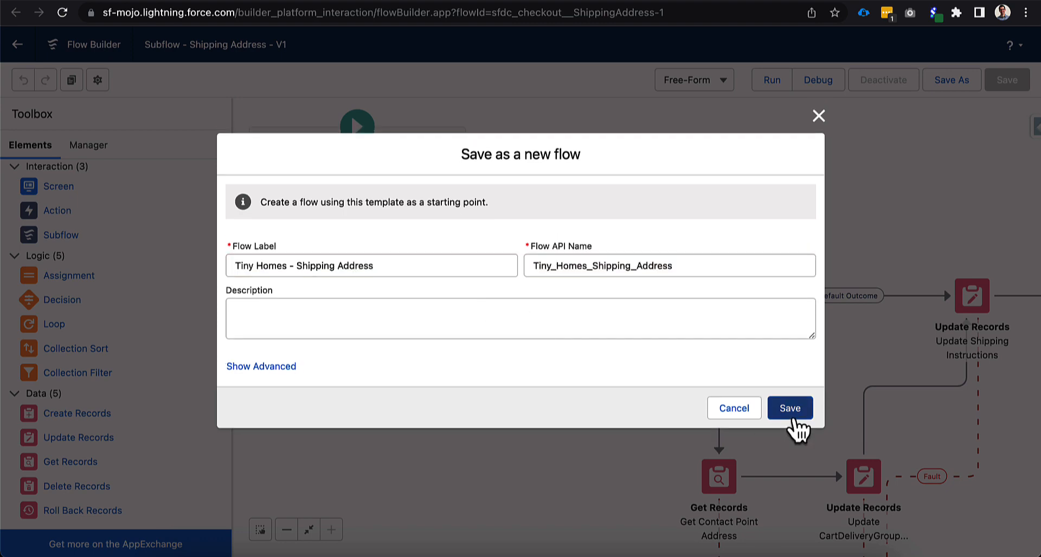
pyautogui.click(792, 419)
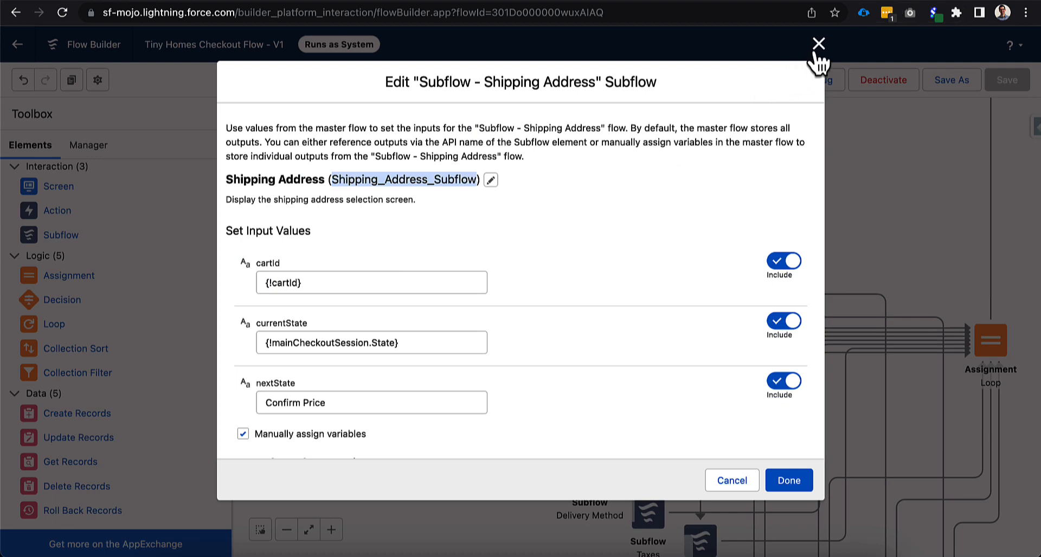
# In Tiny Homes Checkout Flow, add a subflow element referencing the Tiny Homes - Shipping Address flow and label it Tiny Homes - Shipping Address
pyautogui.click(816, 50)
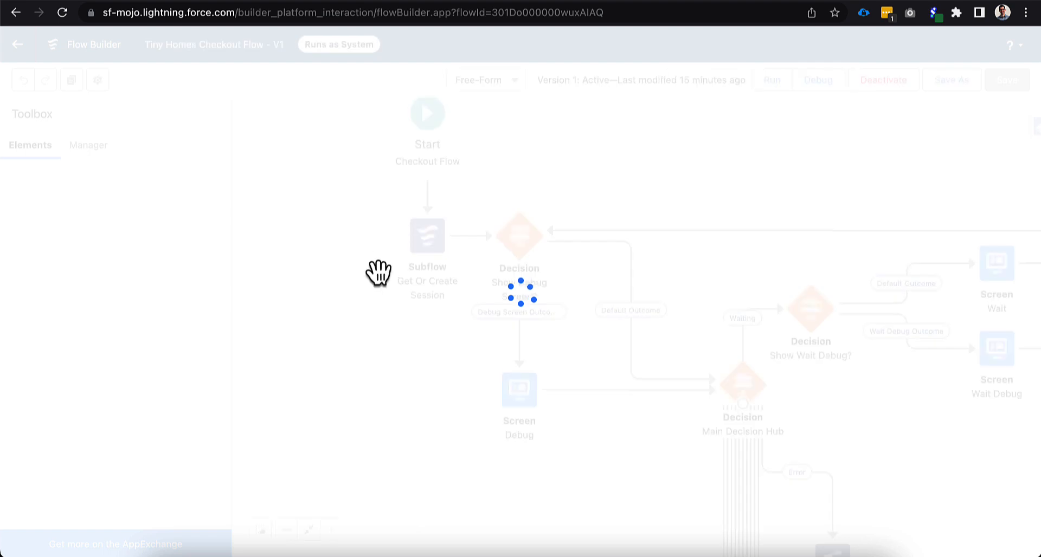
pyautogui.scroll(-5, 400, 341)
pyautogui.moveTo(520, 434); pyautogui.dragTo(529, 221)
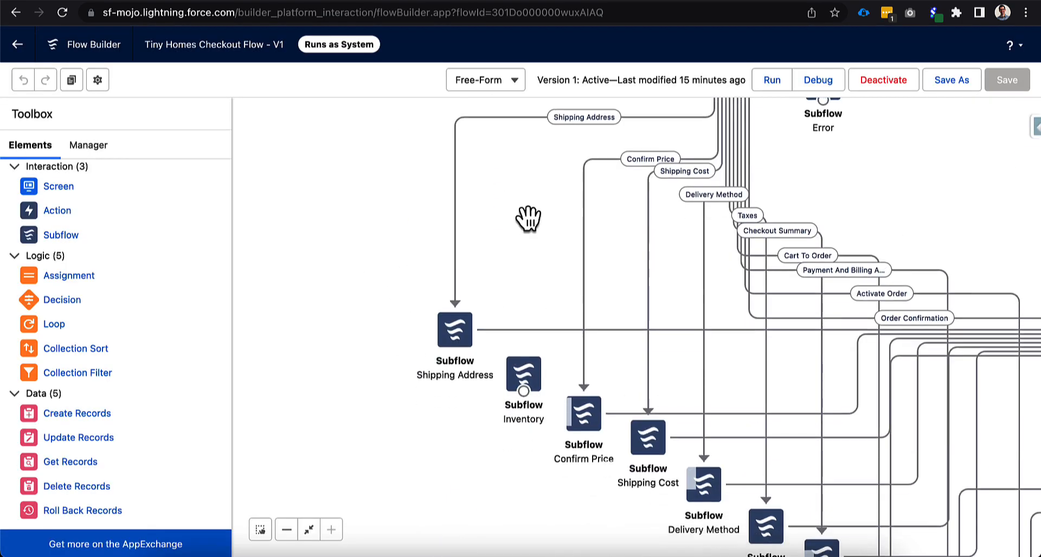
pyautogui.moveTo(141, 239); pyautogui.dragTo(350, 355)
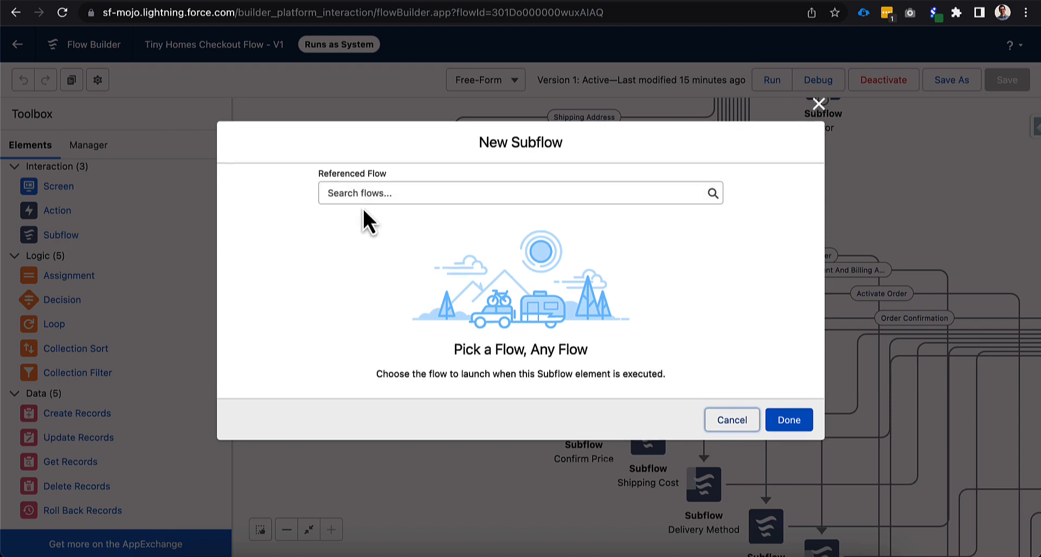
pyautogui.click(358, 193)
pyautogui.write('Tiny')
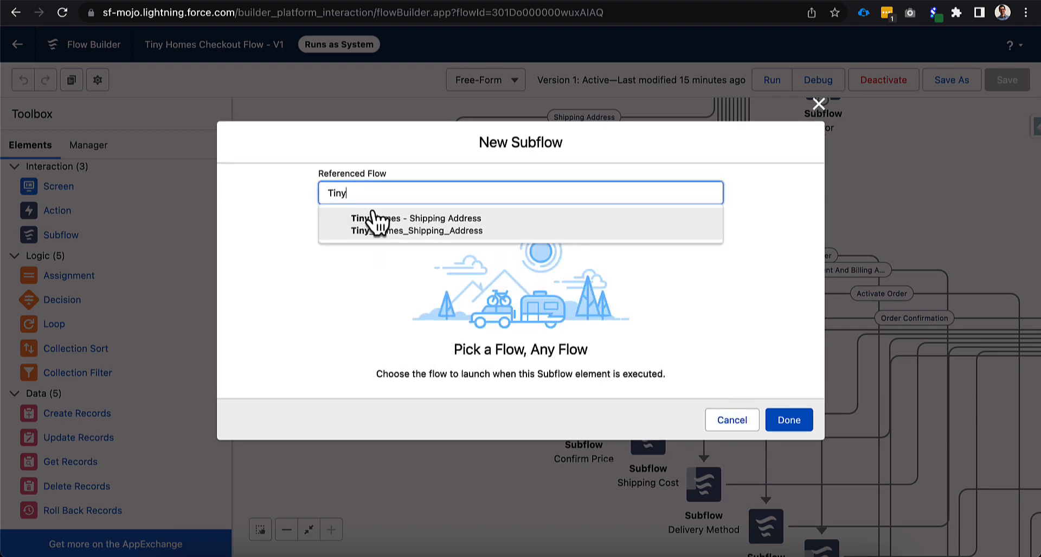
pyautogui.click(373, 220)
pyautogui.click(446, 253)
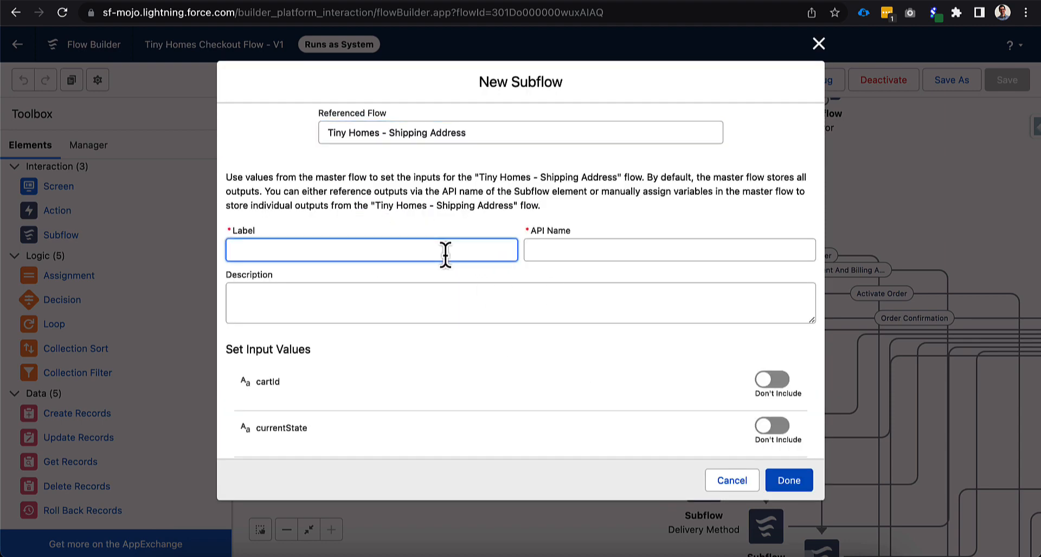
pyautogui.write('Tiny Homes - Shipping Add')
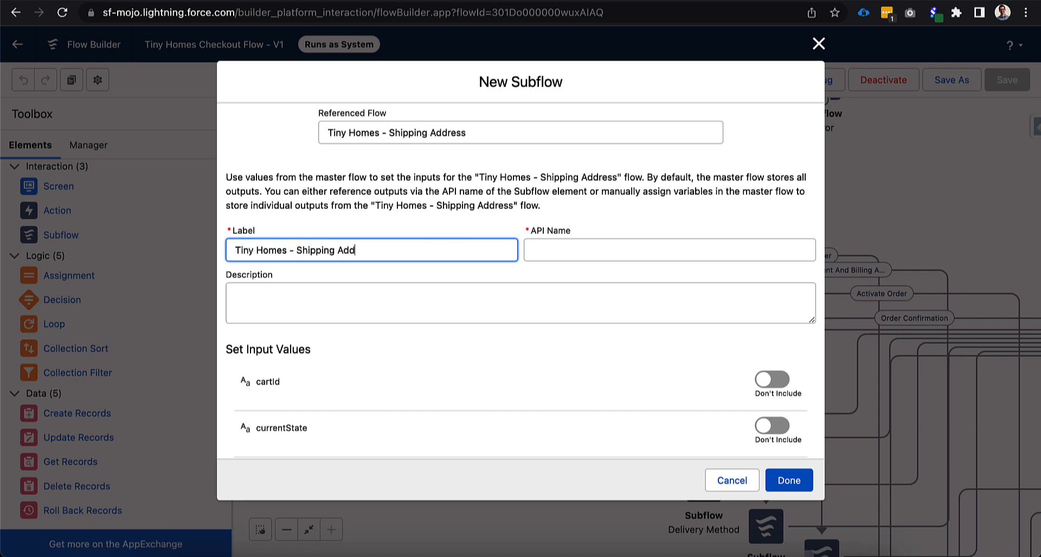
pyautogui.write('ress')
pyautogui.click(545, 327)
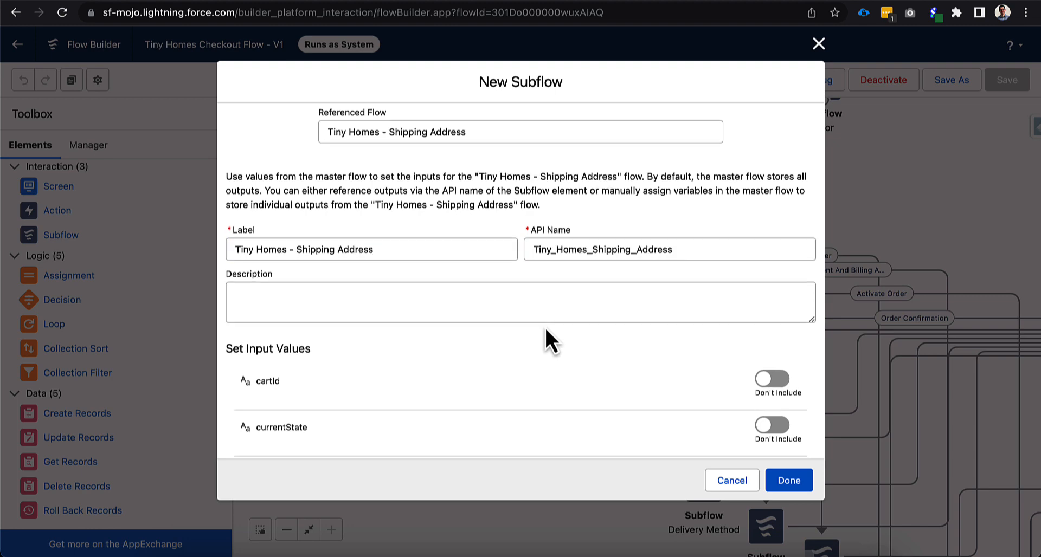
# Include the new subflow's cartId input, set it to the {!cartId} variable and finish creating the element
pyautogui.scroll(-2, 569, 325)
pyautogui.click(775, 305)
pyautogui.click(470, 326)
pyautogui.write('cart')
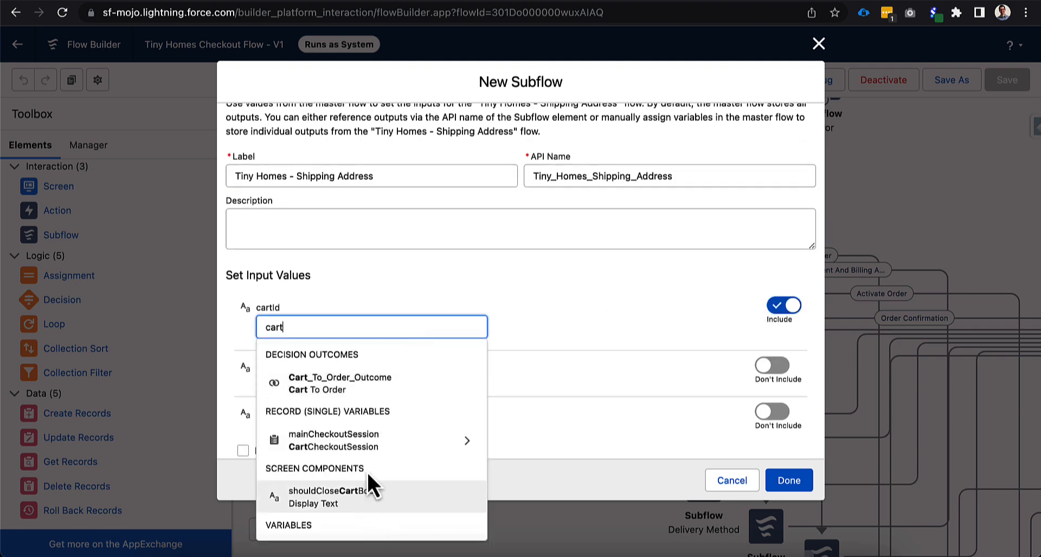
pyautogui.scroll(-3, 367, 471)
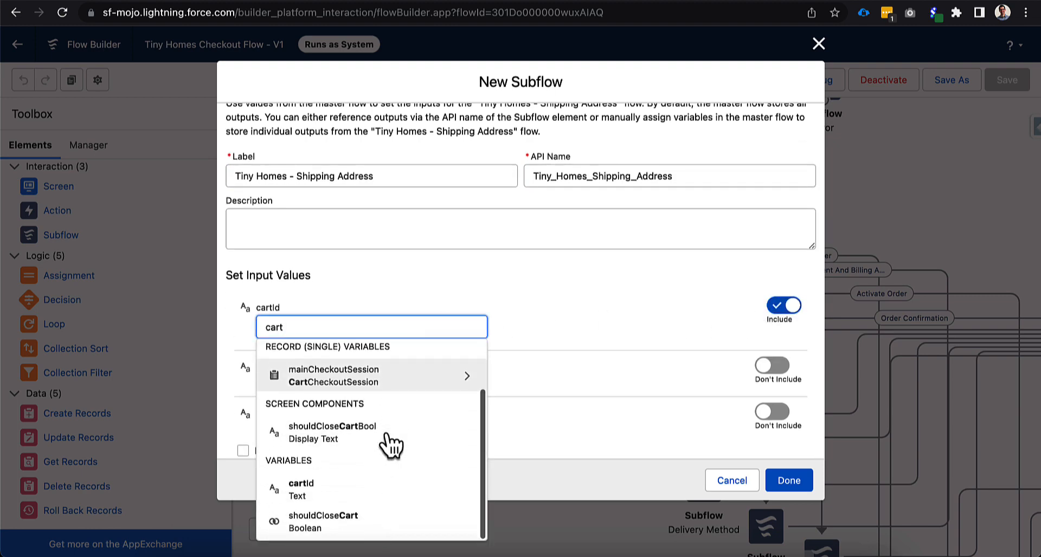
pyautogui.click(382, 422)
pyautogui.click(531, 324)
pyautogui.scroll(-1, 530, 324)
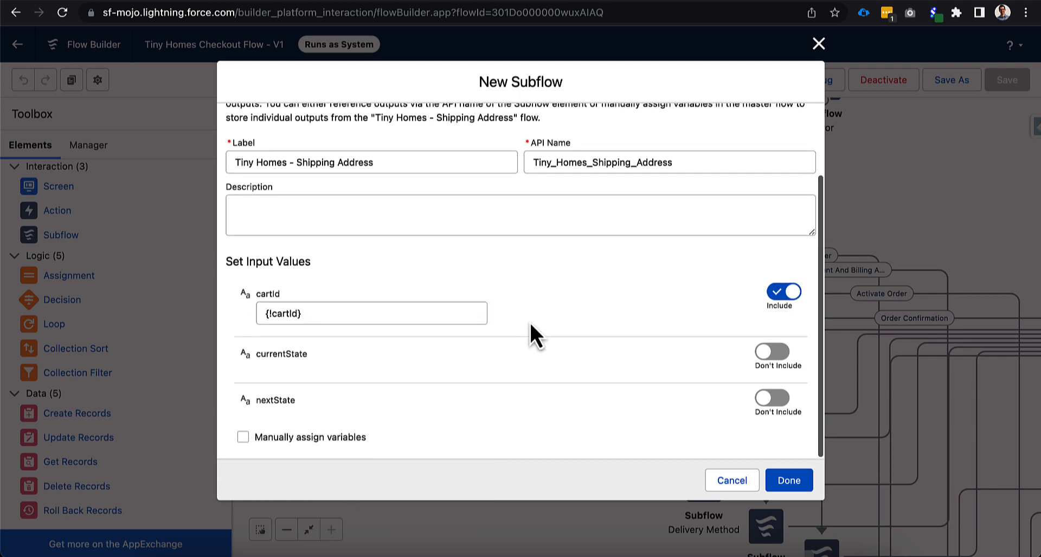
pyautogui.click(792, 488)
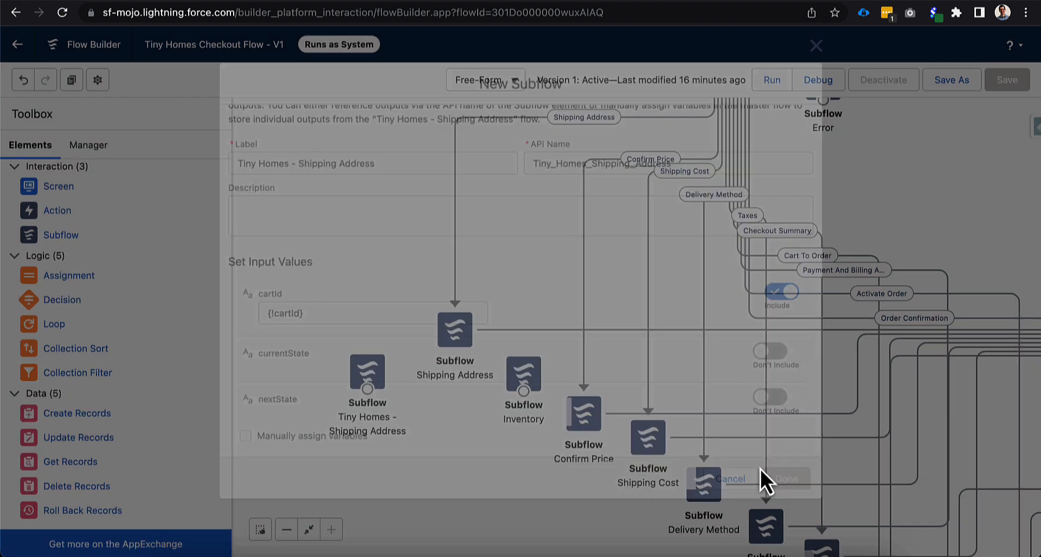
# Copy the currentState value {!mainCheckoutSession.State} from the original Shipping Address subflow into the included currentState input of Tiny Homes - Shipping Address
pyautogui.doubleClick(461, 332)
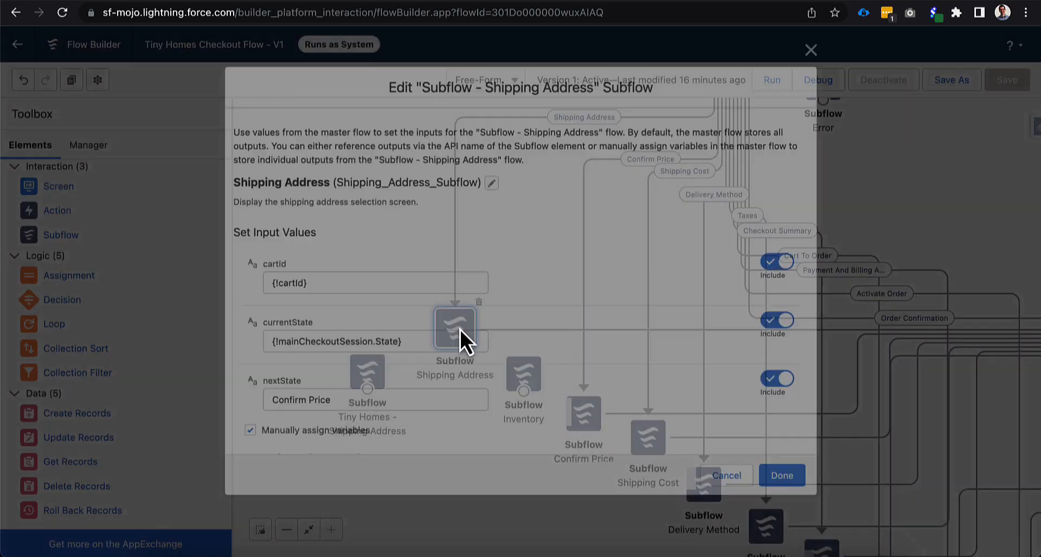
pyautogui.click(345, 340)
pyautogui.hotkey('ctrl', 'c')
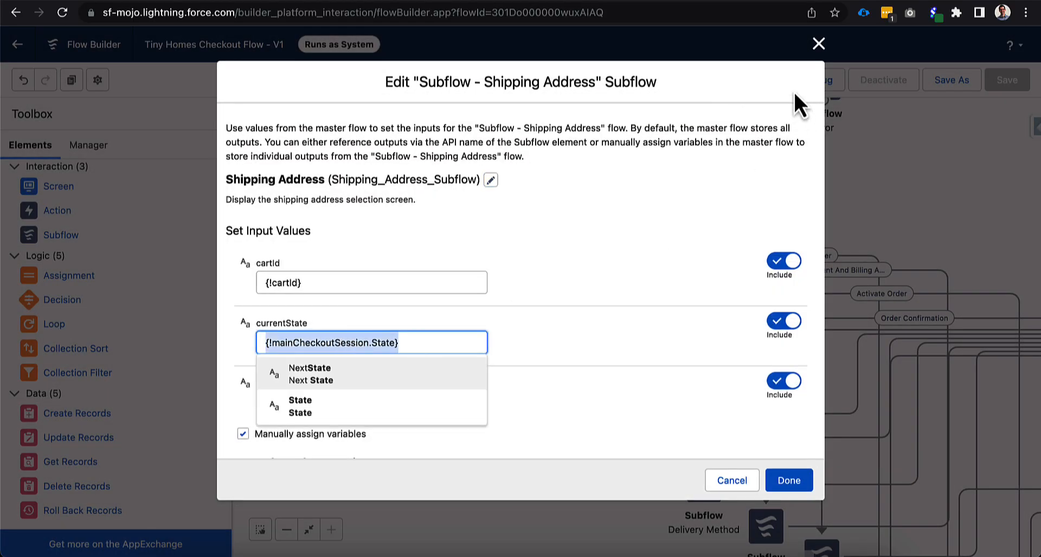
pyautogui.click(818, 44)
pyautogui.doubleClick(362, 380)
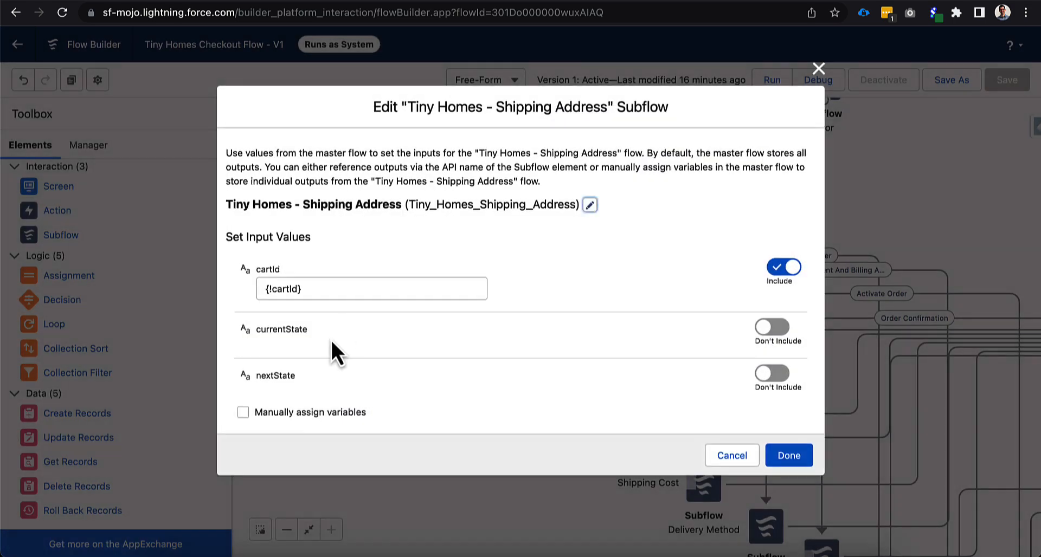
pyautogui.click(776, 321)
pyautogui.click(332, 340)
pyautogui.hotkey('ctrl', 'v')
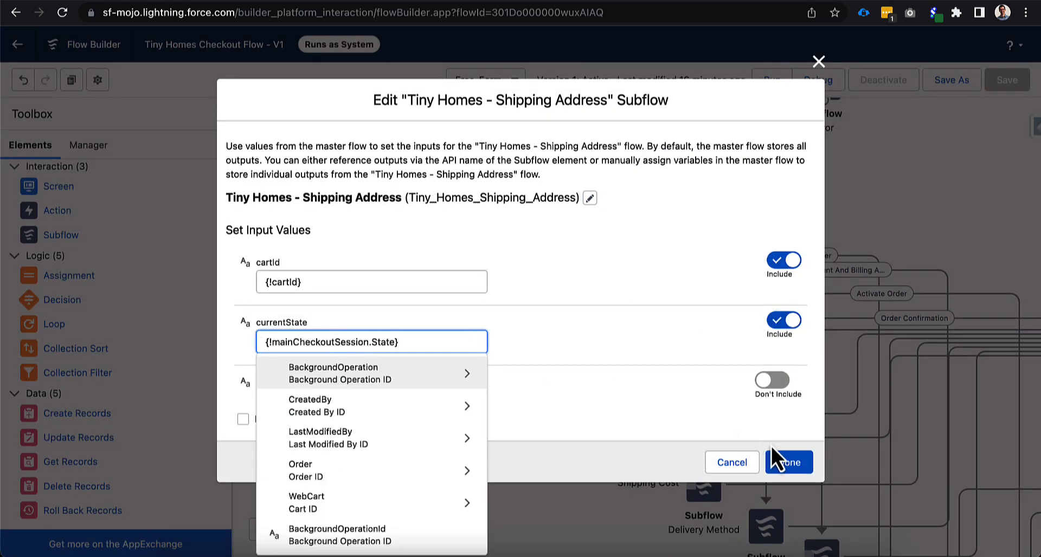
pyautogui.click(775, 460)
# Copy the original subflow's nextState value, Confirm Price, into the included nextState input of Tiny Homes - Shipping Address
pyautogui.doubleClick(454, 332)
pyautogui.click(343, 402)
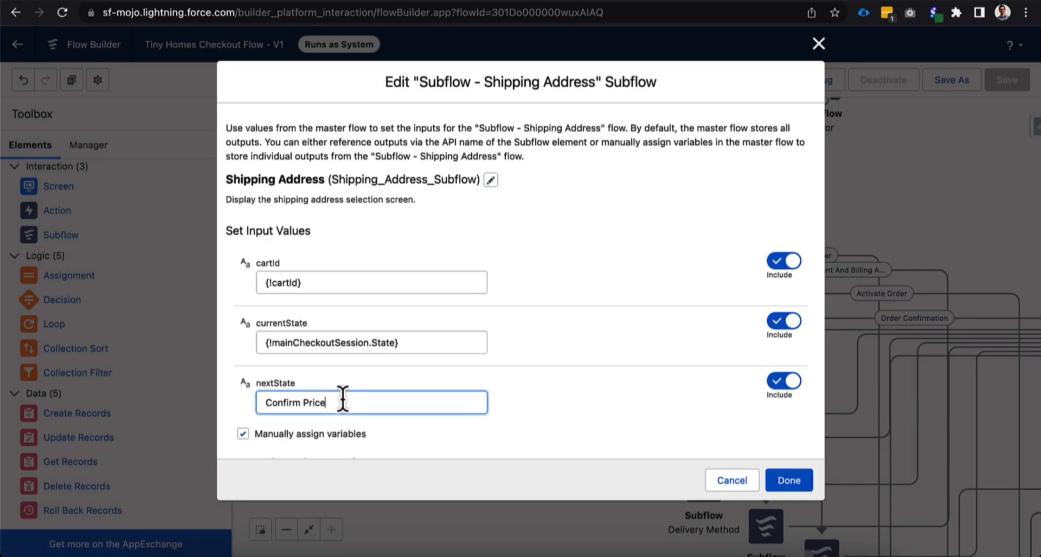
pyautogui.click(732, 481)
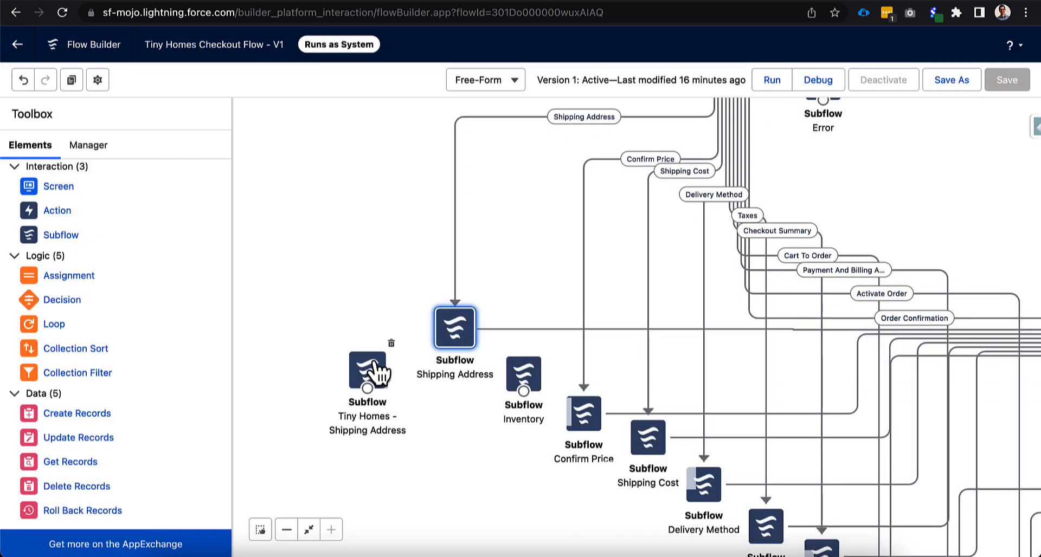
pyautogui.doubleClick(378, 371)
pyautogui.click(781, 374)
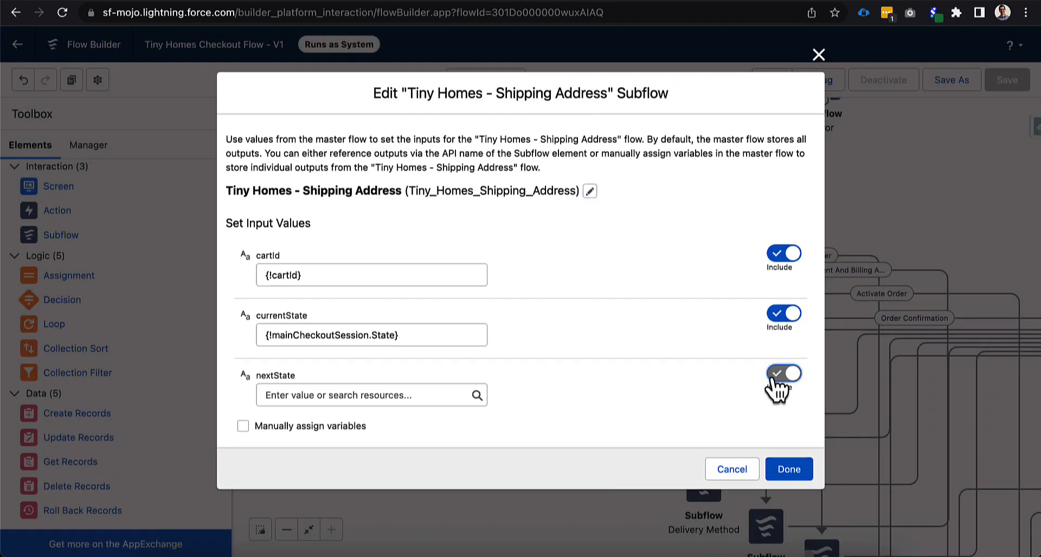
pyautogui.click(353, 396)
pyautogui.write('Confirm Price')
pyautogui.click(529, 389)
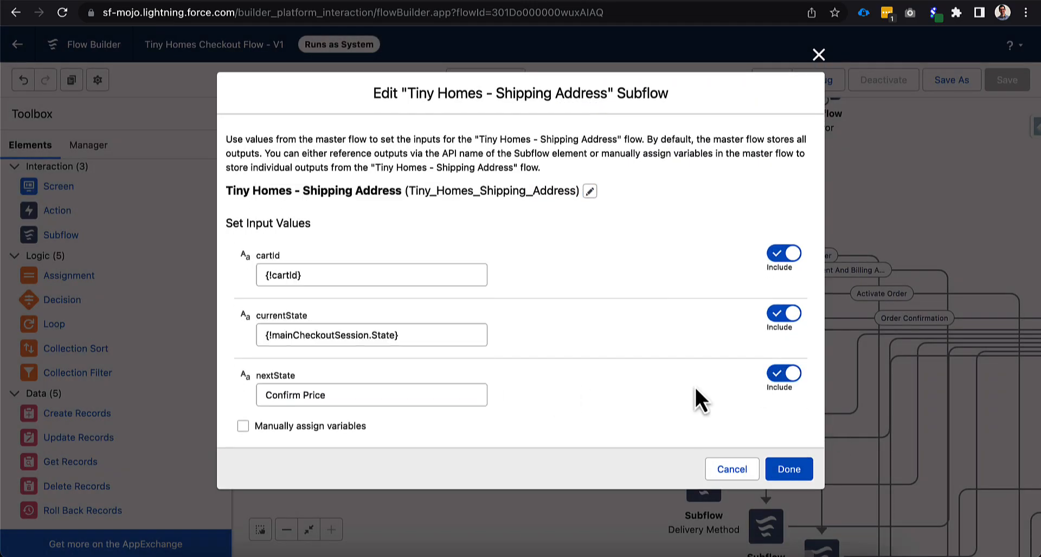
pyautogui.click(787, 478)
# Check the stored output values of the original Shipping Address subflow and close it without changes
pyautogui.doubleClick(458, 328)
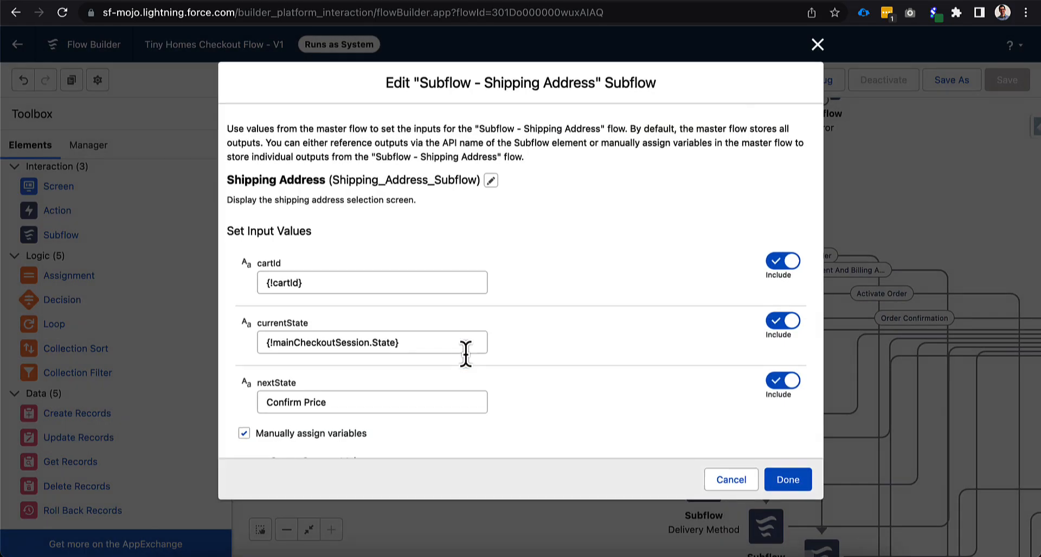
pyautogui.scroll(-3, 465, 353)
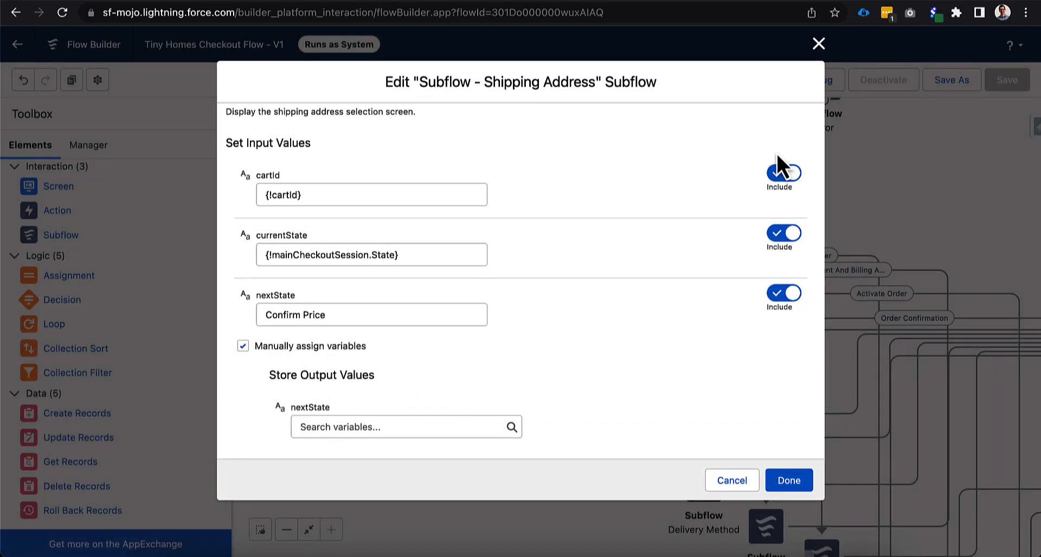
pyautogui.click(819, 43)
# Replace the original subflow's incoming connector with a Shipping Address outcome connector from Main Decision Hub to Tiny Homes - Shipping Address
pyautogui.click(456, 249)
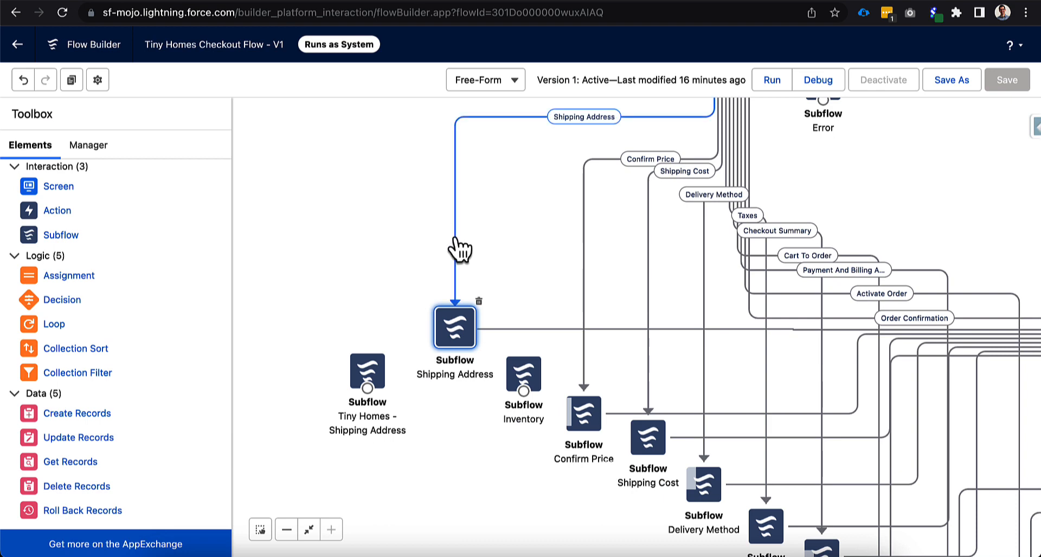
pyautogui.press('Delete')
pyautogui.moveTo(474, 235); pyautogui.dragTo(471, 344)
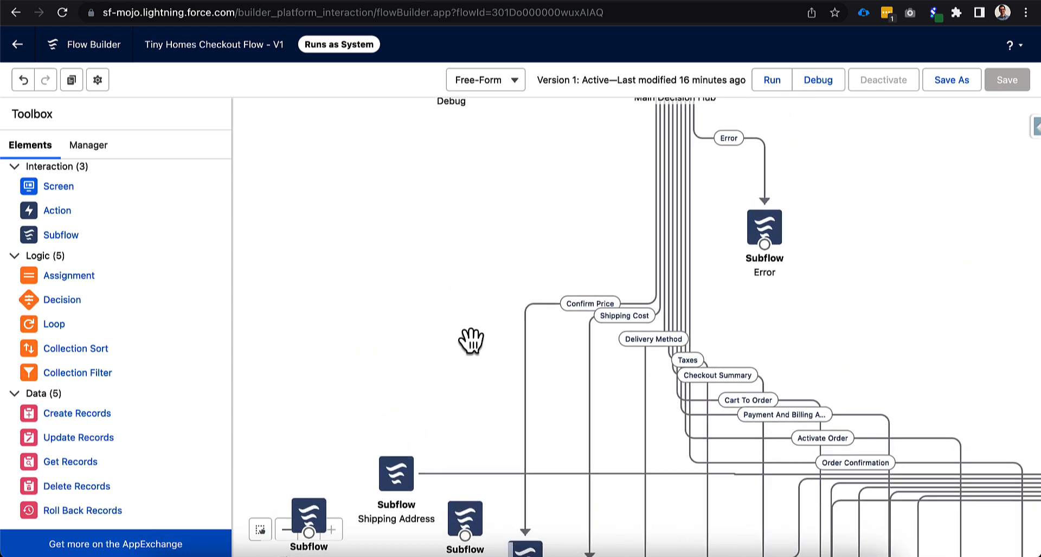
pyautogui.click(288, 540)
pyautogui.click(287, 534)
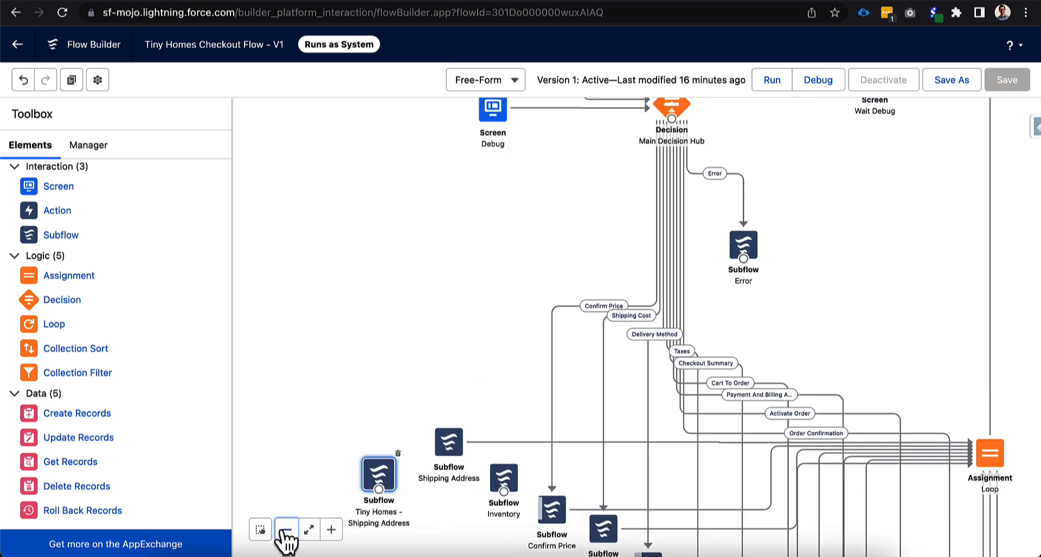
pyautogui.moveTo(671, 119); pyautogui.dragTo(450, 404)
pyautogui.click(716, 349)
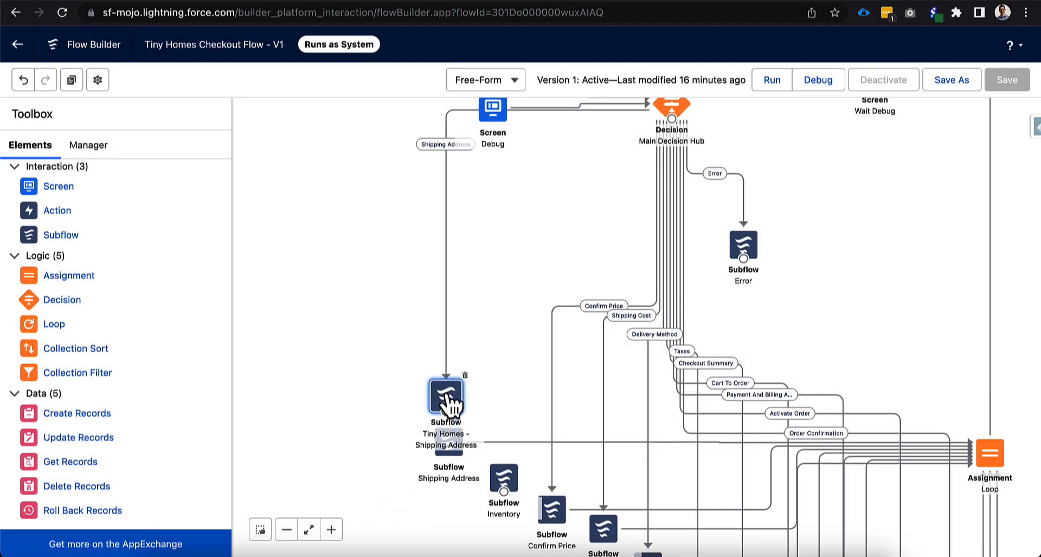
# Move Tiny Homes - Shipping Address into the original subflow's place and make it, instead of the original, connect to the Loop assignment
pyautogui.click(501, 443)
pyautogui.press('Delete')
pyautogui.moveTo(455, 464); pyautogui.dragTo(383, 487)
pyautogui.moveTo(465, 400); pyautogui.dragTo(469, 461)
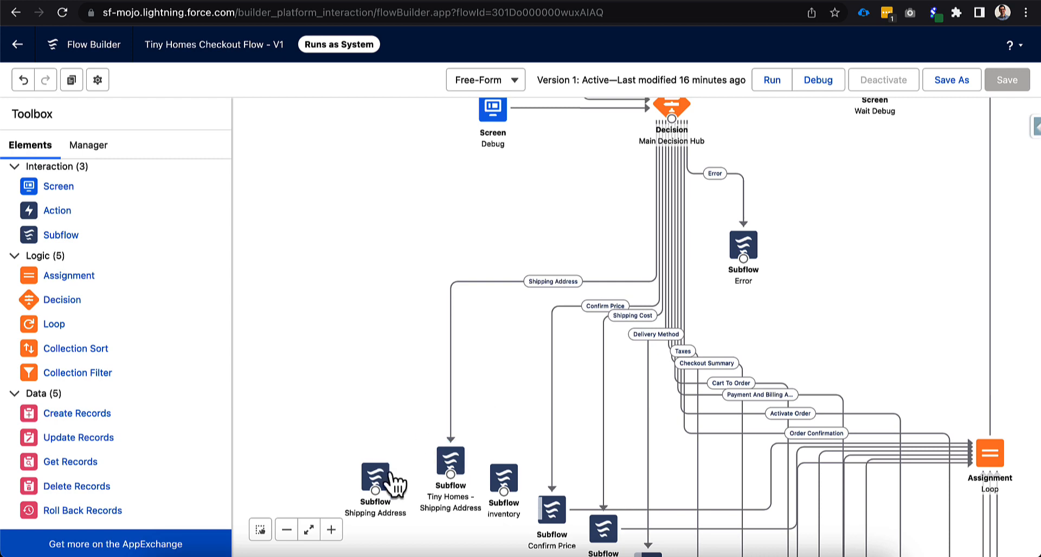
pyautogui.moveTo(395, 480); pyautogui.dragTo(989, 477)
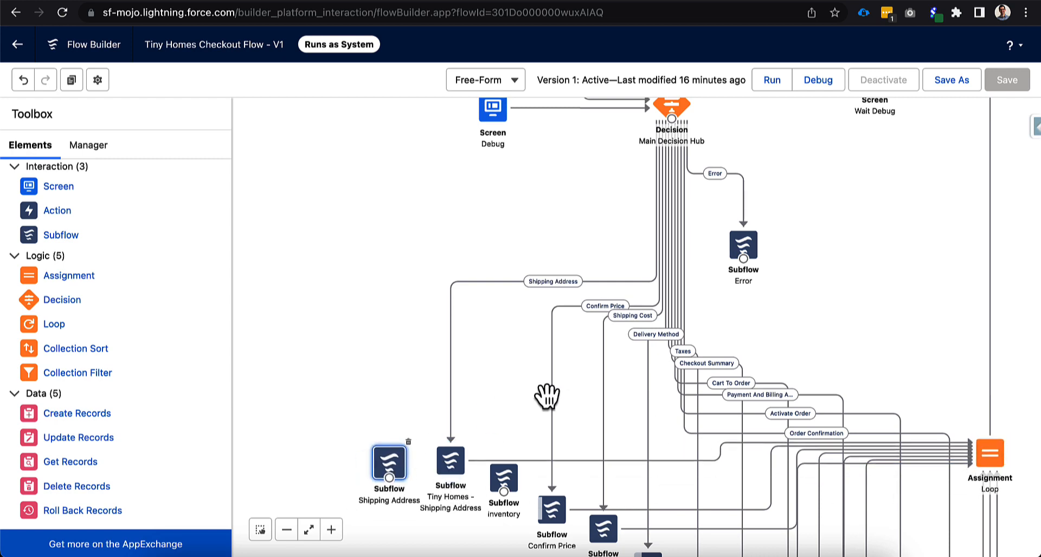
# Save Tiny Homes Checkout Flow as a new version and activate it
pyautogui.moveTo(508, 389); pyautogui.dragTo(506, 390)
pyautogui.click(952, 87)
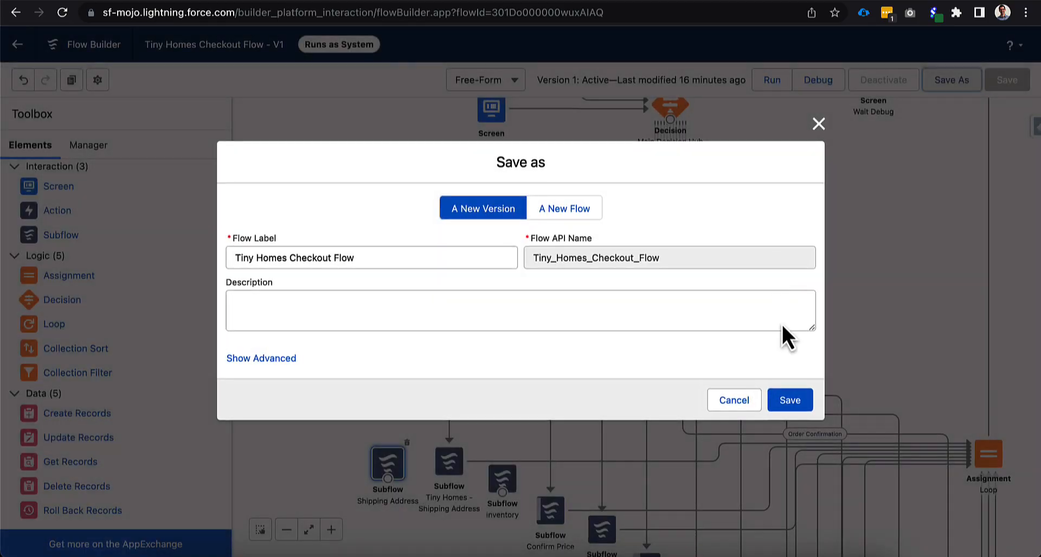
pyautogui.click(794, 401)
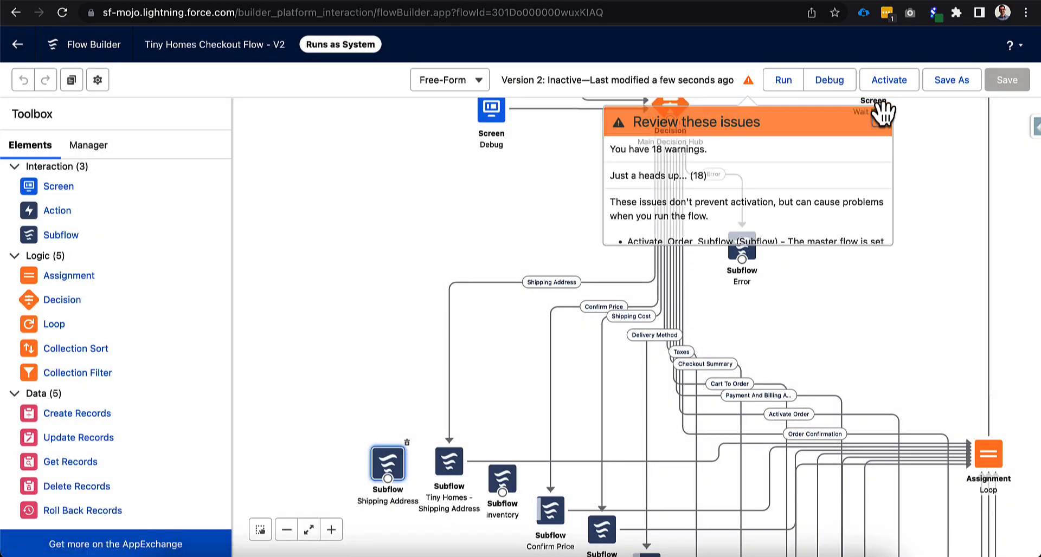
pyautogui.click(889, 80)
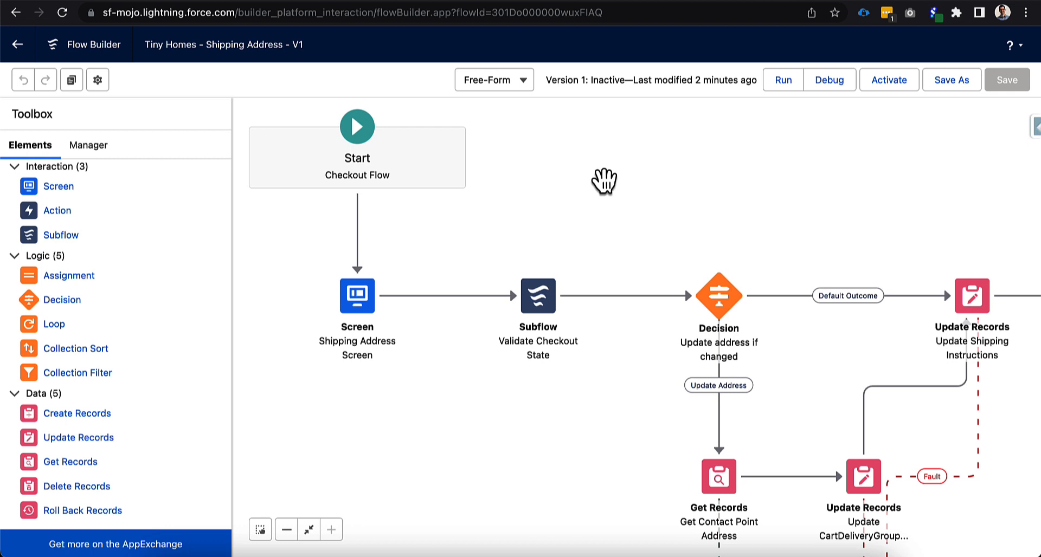
# Open the Shipping Address Screen for editing and add a Date component below the Shipping Address component
pyautogui.doubleClick(342, 298)
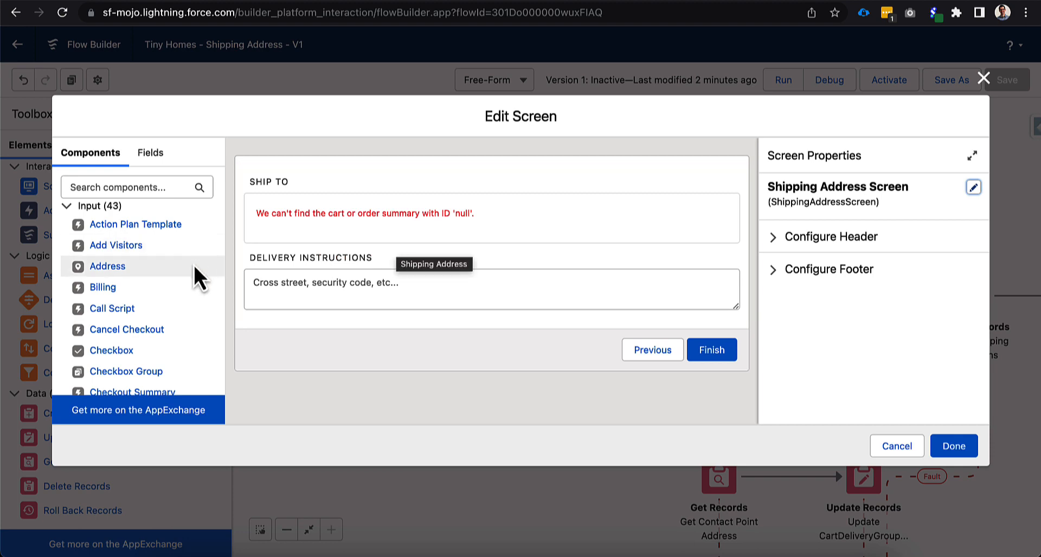
pyautogui.scroll(-1, 181, 294)
pyautogui.scroll(-8, 181, 293)
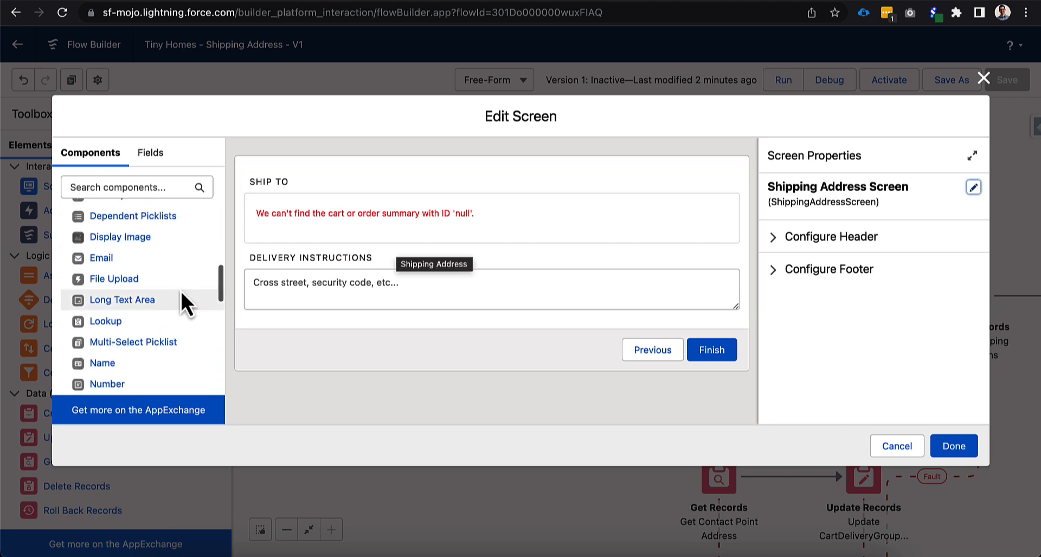
pyautogui.scroll(-6, 181, 294)
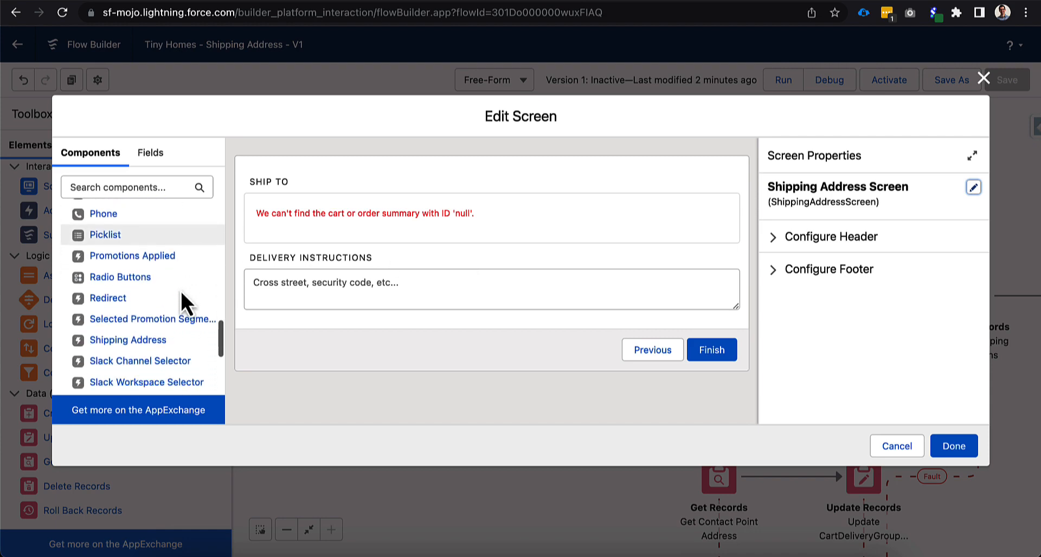
pyautogui.scroll(-1, 180, 289)
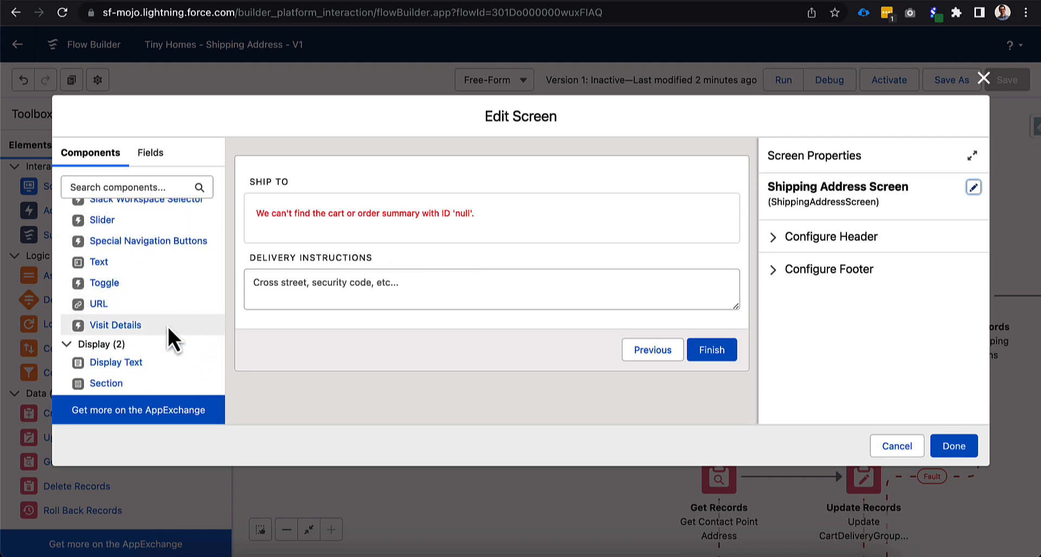
pyautogui.moveTo(106, 263); pyautogui.dragTo(133, 269)
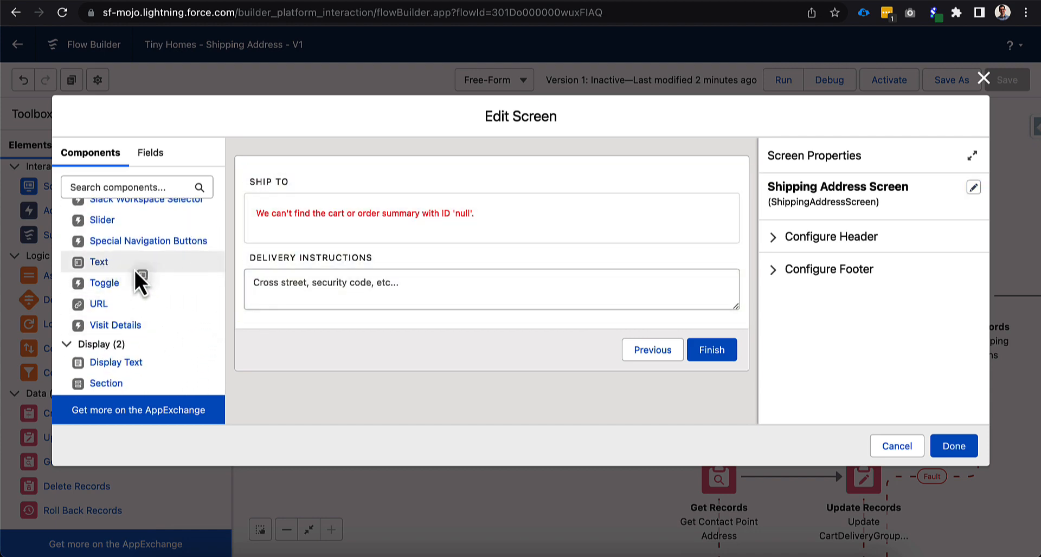
pyautogui.click(108, 187)
pyautogui.write('date')
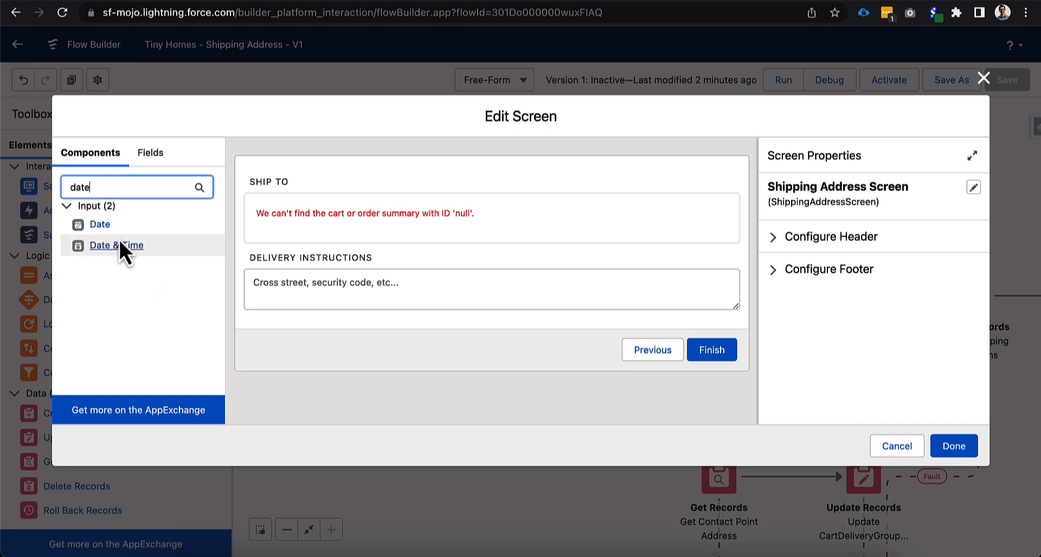
pyautogui.moveTo(106, 225); pyautogui.dragTo(390, 317)
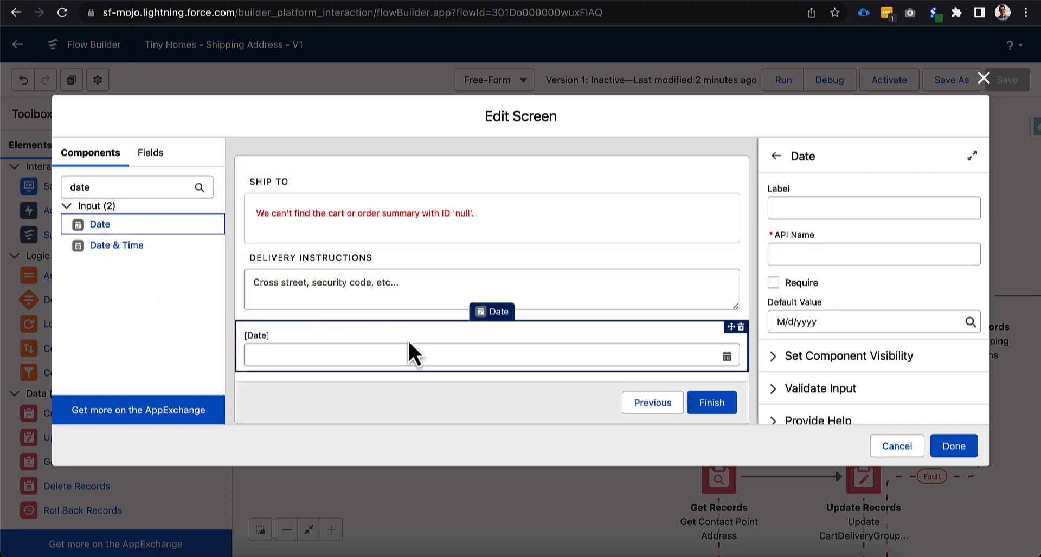
# Label the date component Desired Delivery Date, let its API name fill in as Desired_Delivery_Date, and accept the screen changes
pyautogui.click(800, 208)
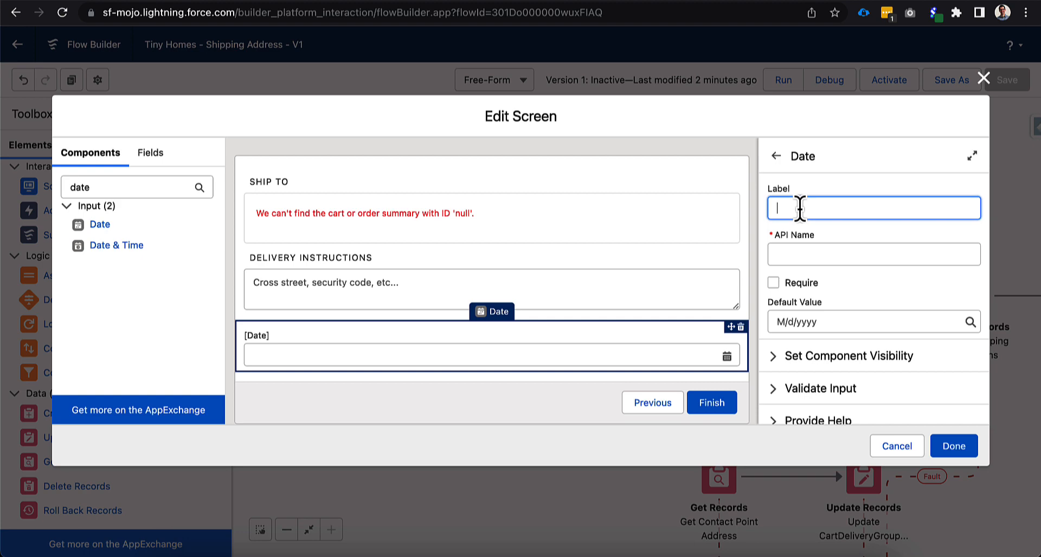
pyautogui.write('Desired Delivery Date')
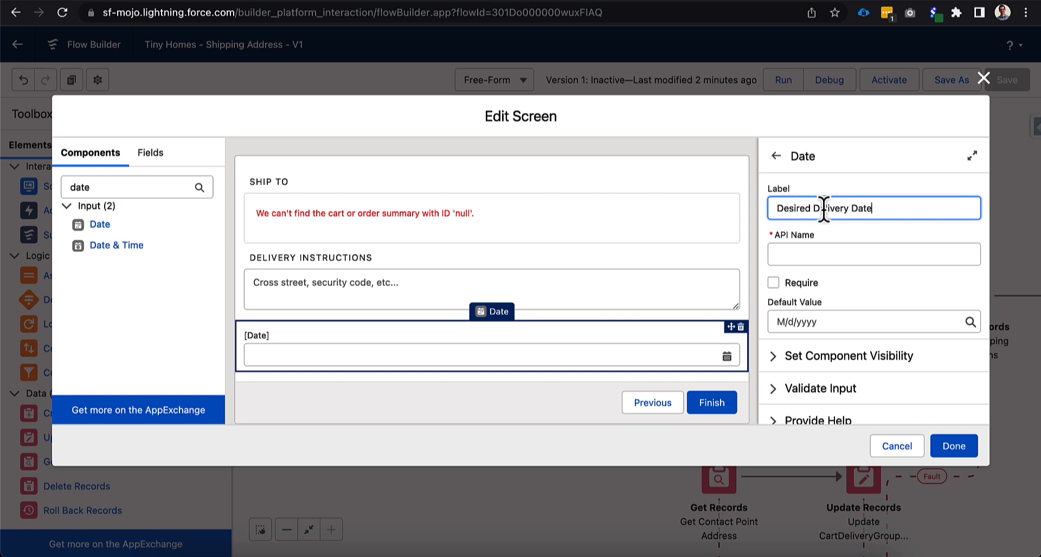
pyautogui.click(867, 229)
pyautogui.scroll(-1, 859, 287)
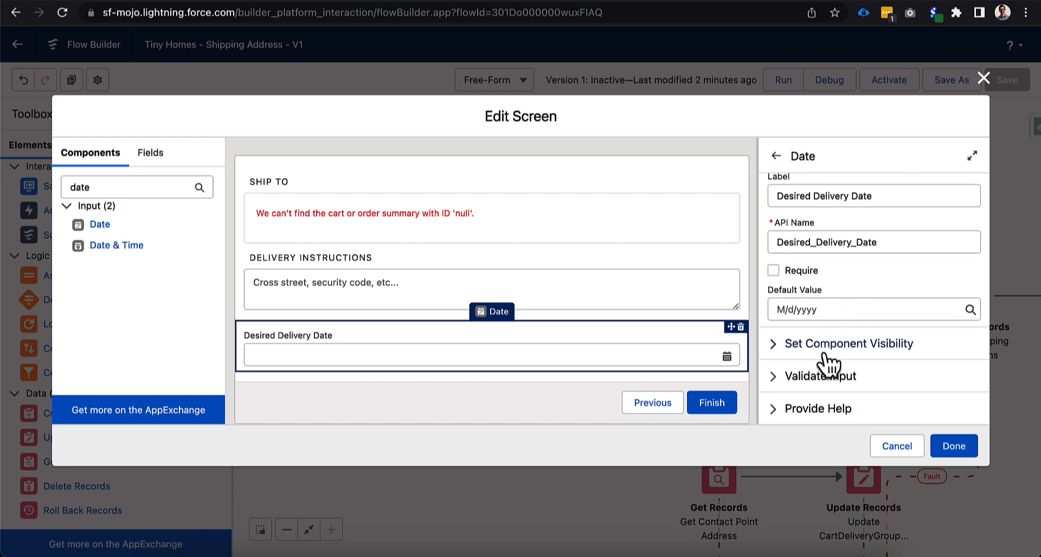
pyautogui.click(945, 446)
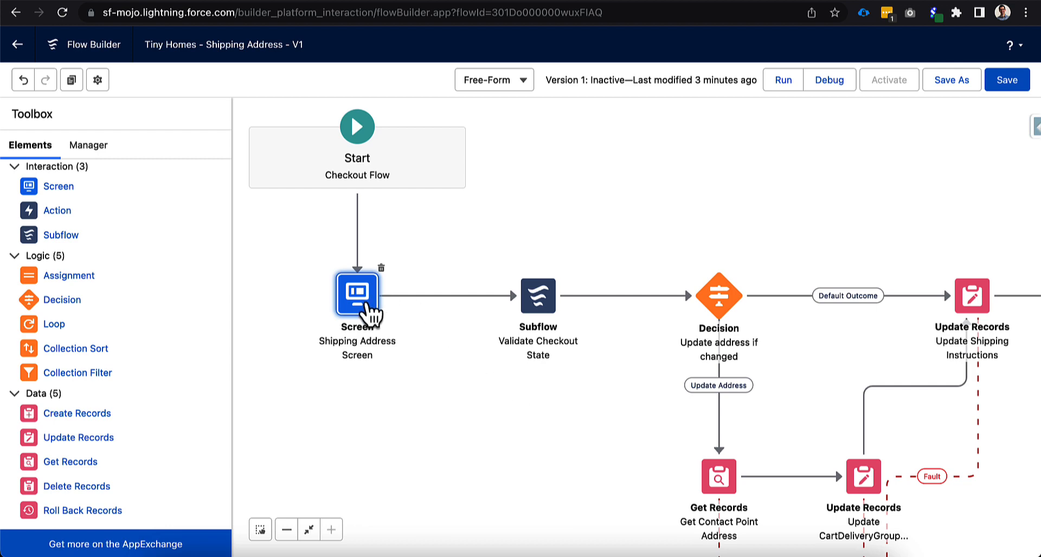
# Compare the edited Shipping Address Screen with the live checkout page, examine the Shipping Address component's properties, and close the screen editor
pyautogui.doubleClick(376, 301)
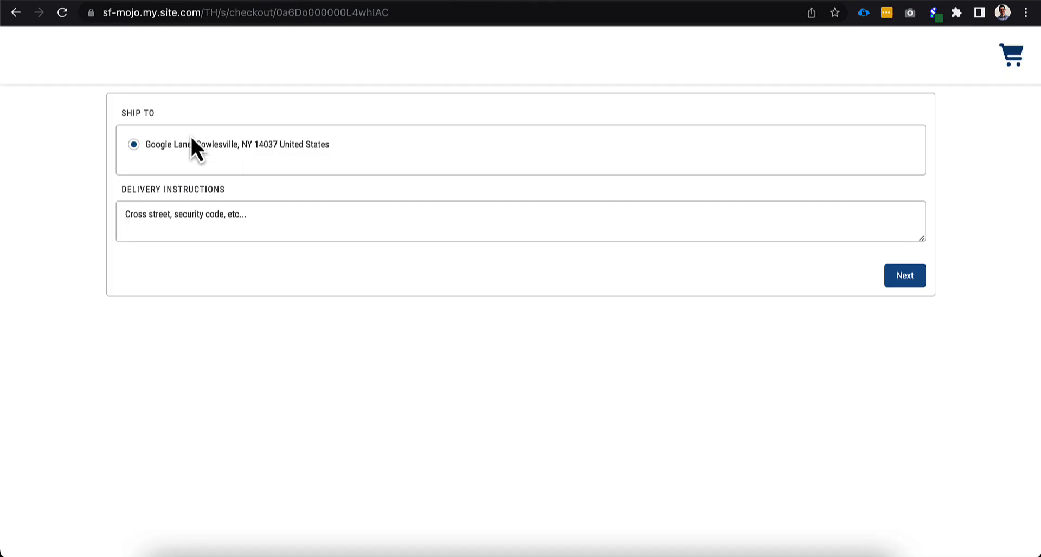
pyautogui.click(893, 1)
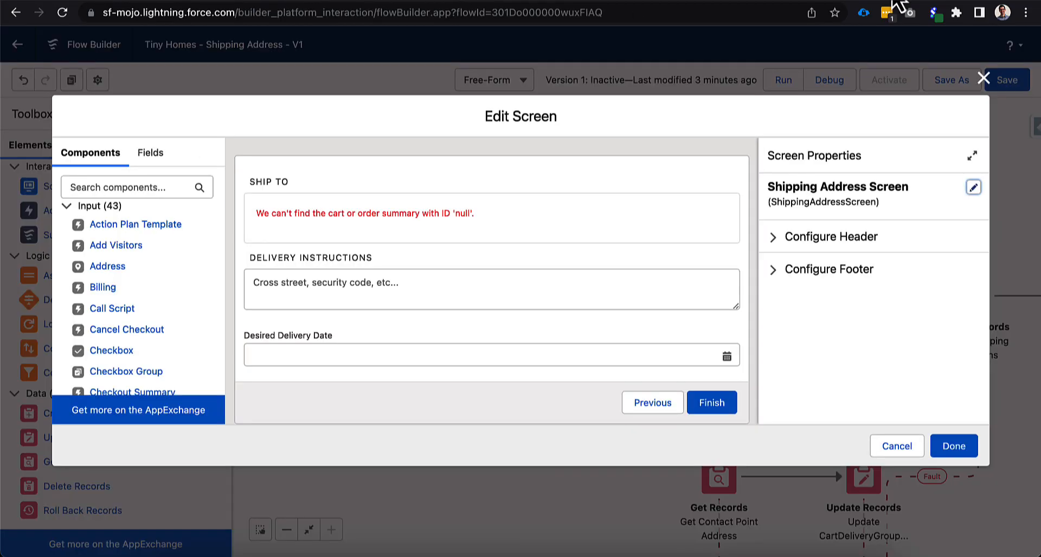
pyautogui.click(489, 230)
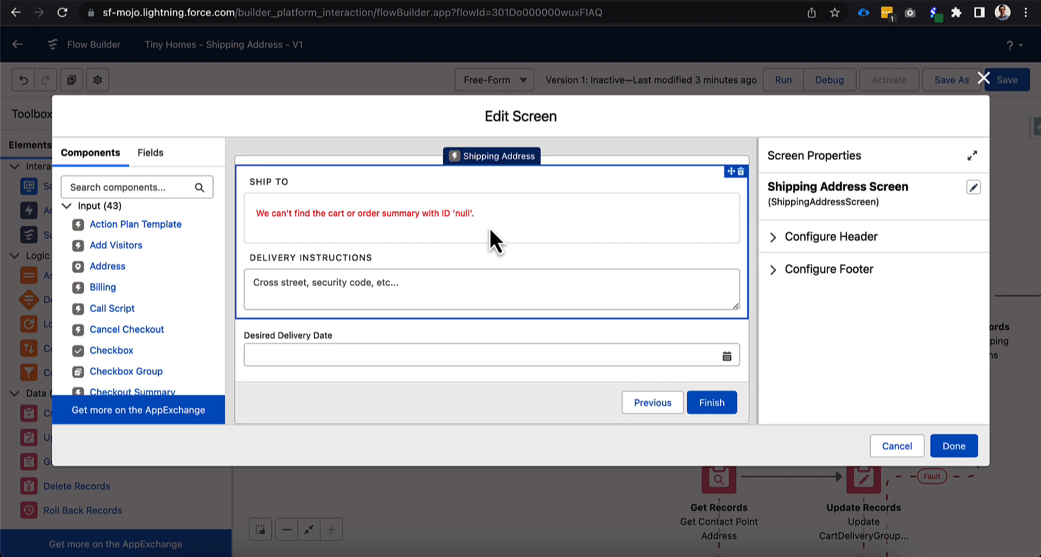
pyautogui.click(489, 227)
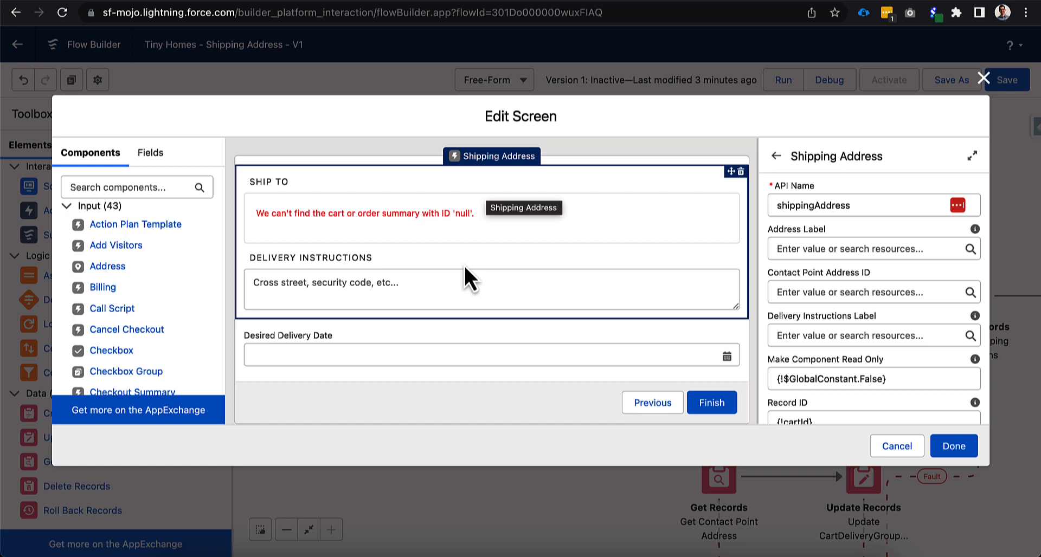
pyautogui.click(588, 163)
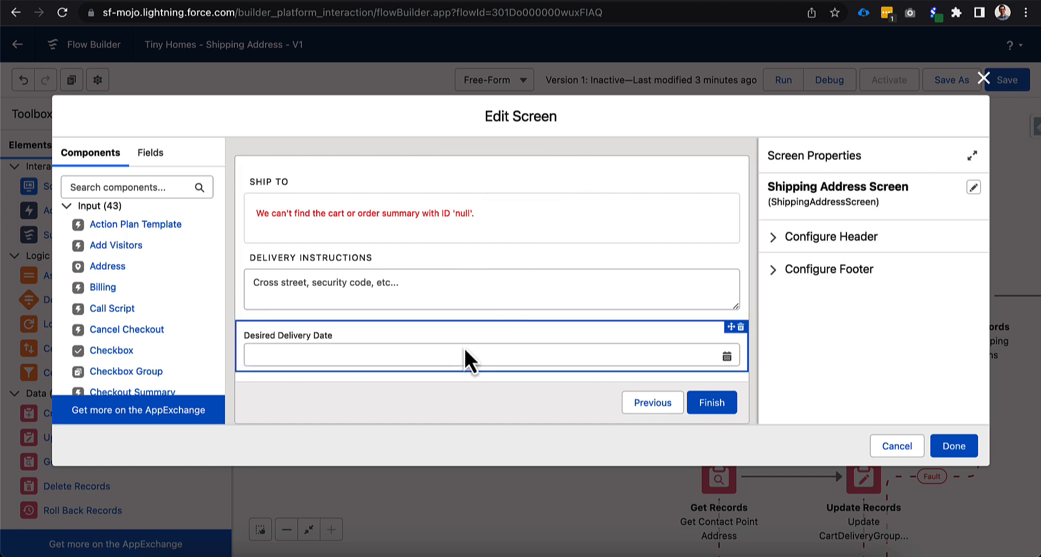
pyautogui.click(984, 79)
pyautogui.moveTo(806, 256); pyautogui.dragTo(795, 227)
pyautogui.doubleClick(337, 266)
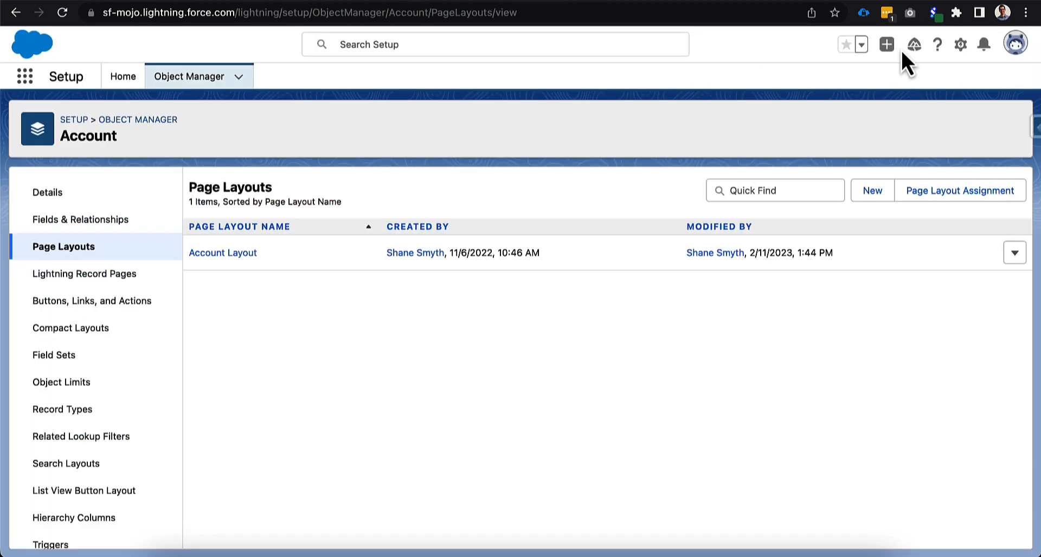
# Find the Cart object in Salesforce Setup's Object Manager and open its Fields & Relationships
pyautogui.click(207, 70)
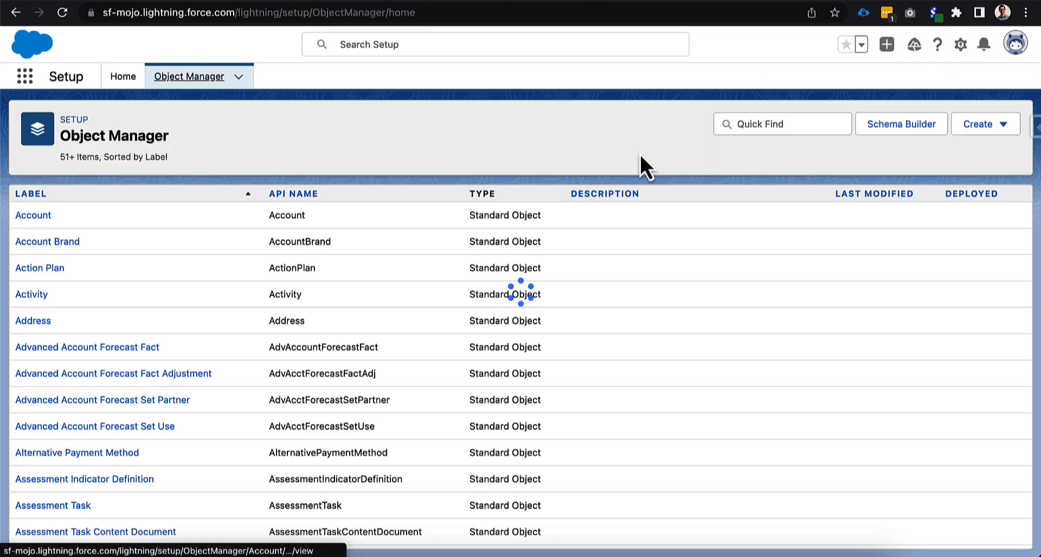
pyautogui.click(753, 123)
pyautogui.write('cart')
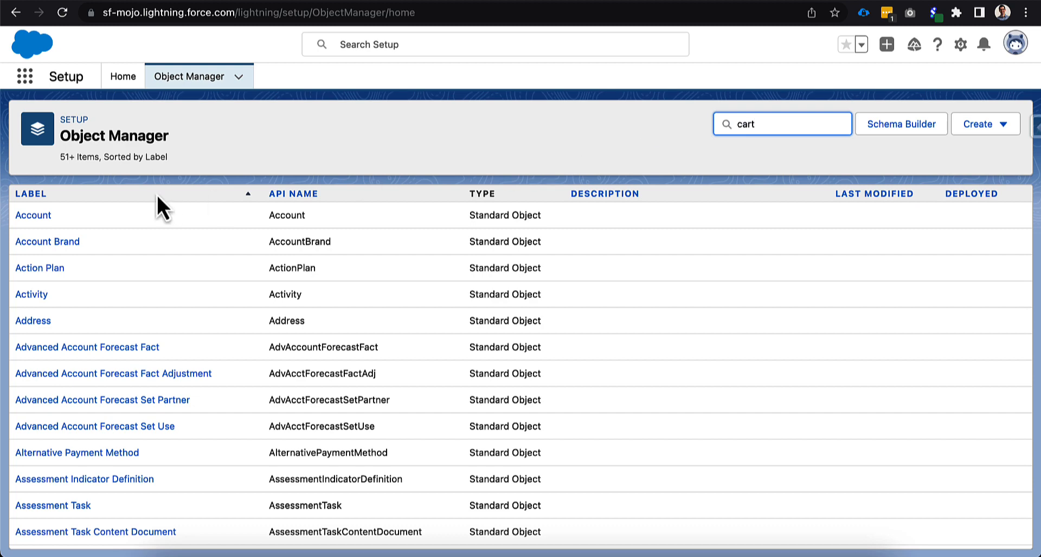
pyautogui.click(34, 215)
pyautogui.click(73, 220)
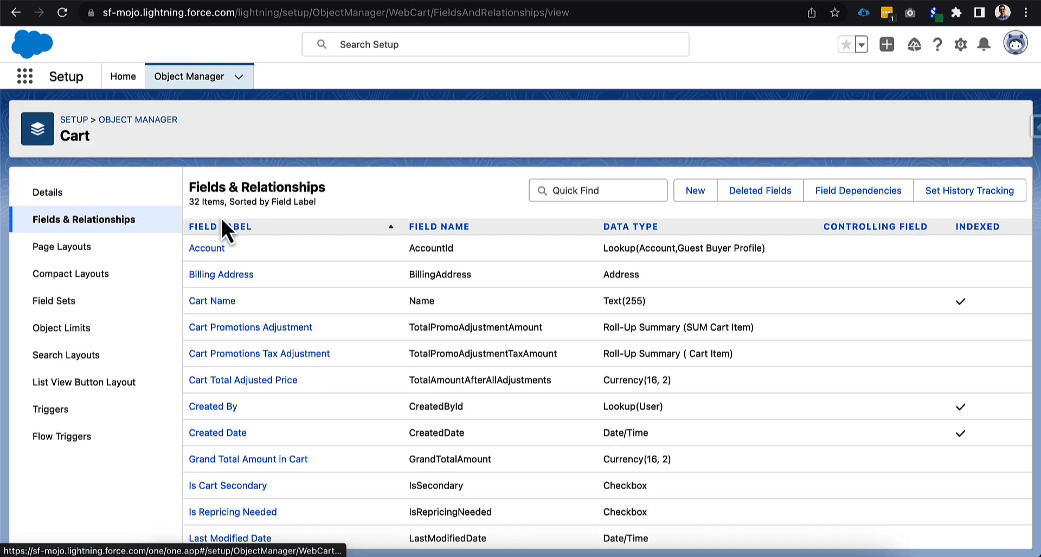
# Start a new custom Cart field of type Date with the label Delivery Date and field name Delivery_Date
pyautogui.click(685, 194)
pyautogui.scroll(-5, 337, 496)
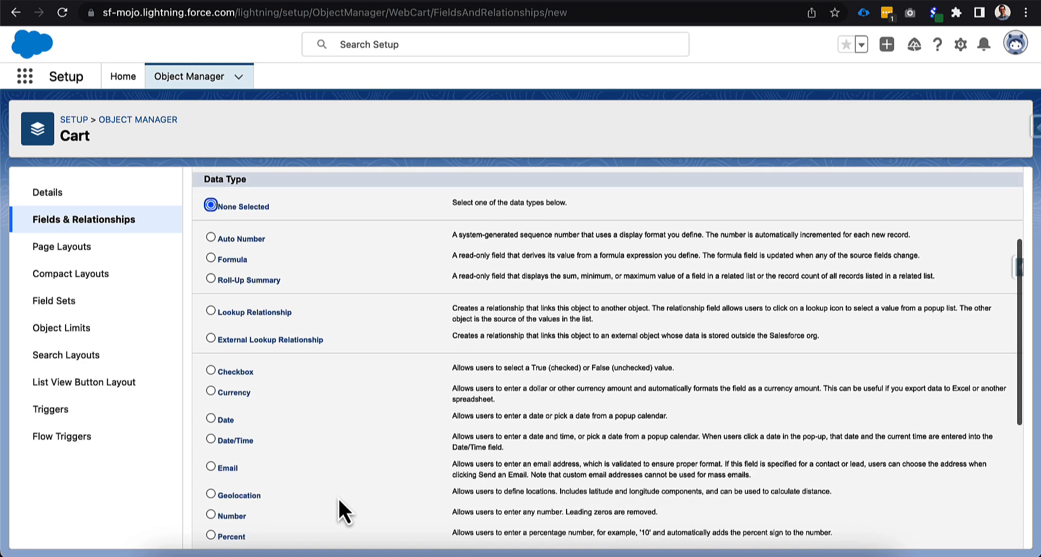
pyautogui.click(223, 337)
pyautogui.scroll(5, 661, 341)
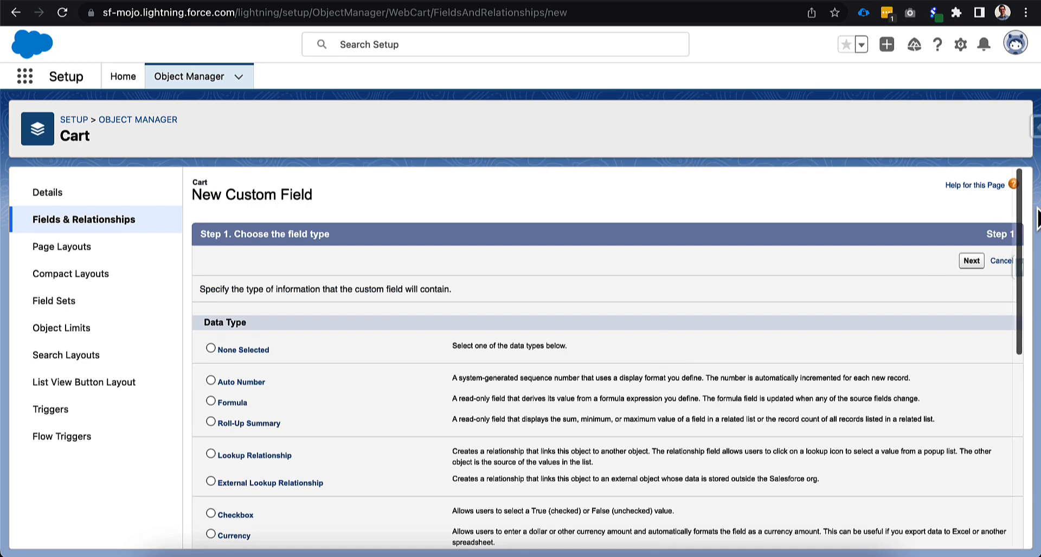
pyautogui.click(971, 263)
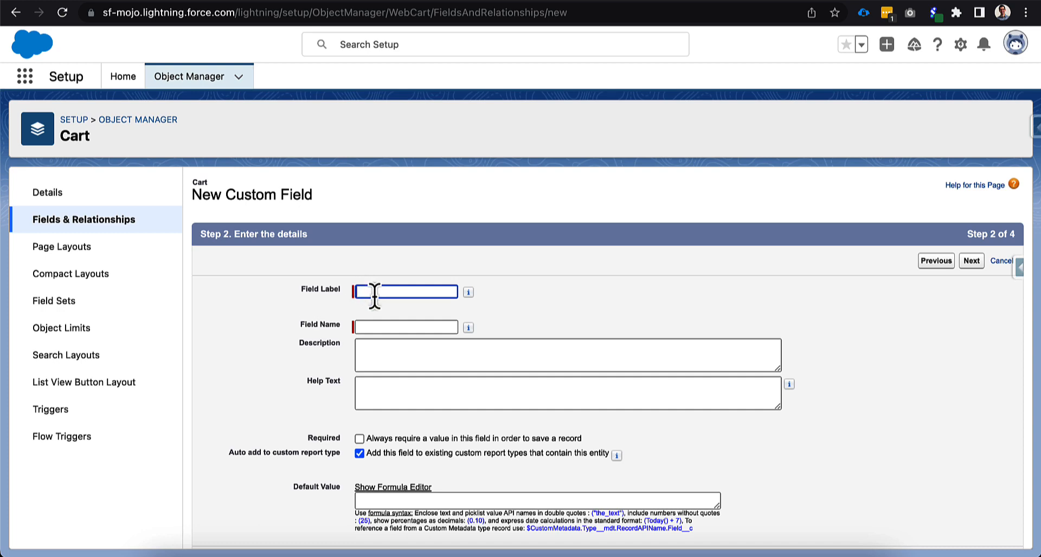
pyautogui.write('Delivery Date')
pyautogui.click(319, 352)
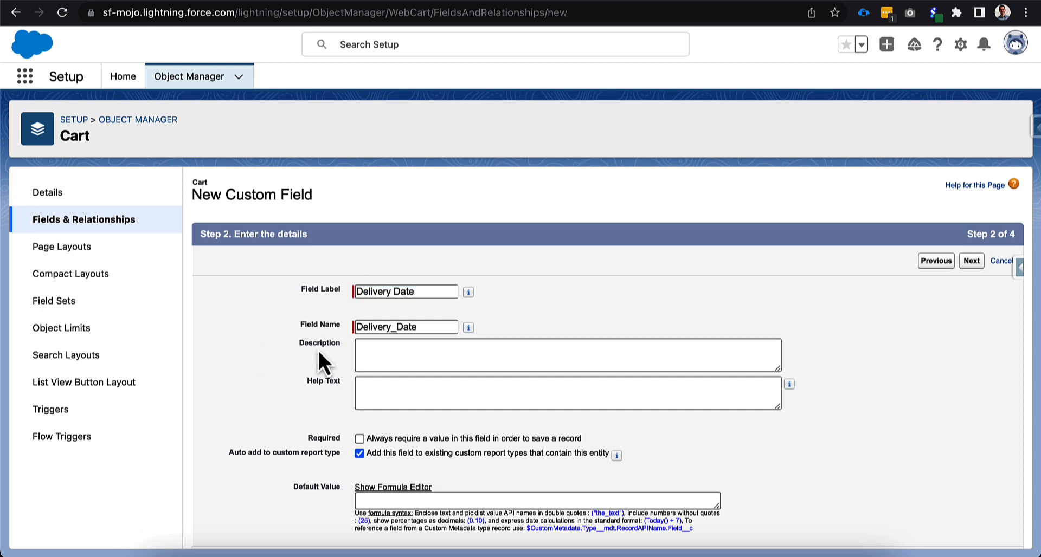
pyautogui.click(972, 261)
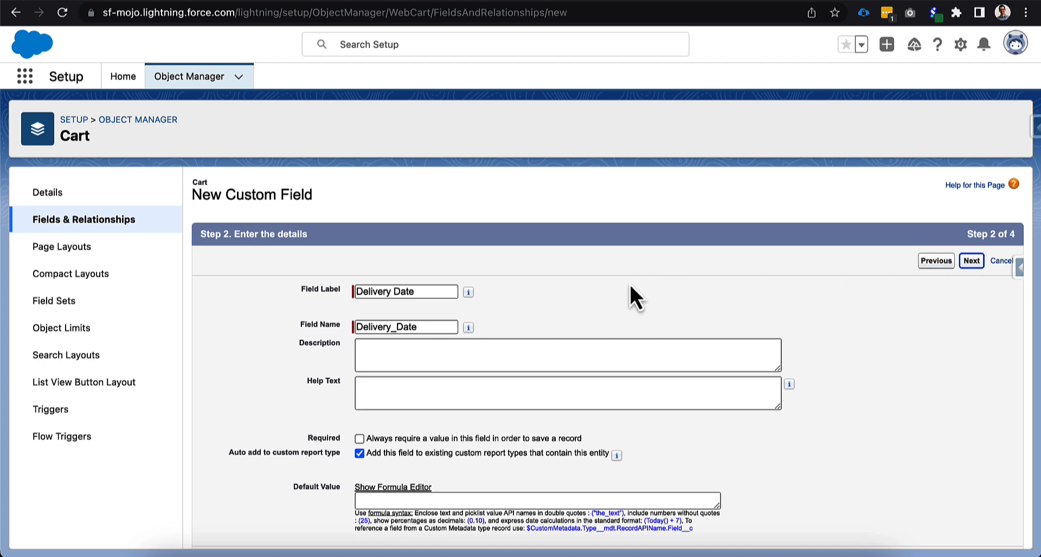
# Make the Delivery Date field visible to the Tiny Homes Community Plus profile and save it
pyautogui.scroll(-10, 650, 380)
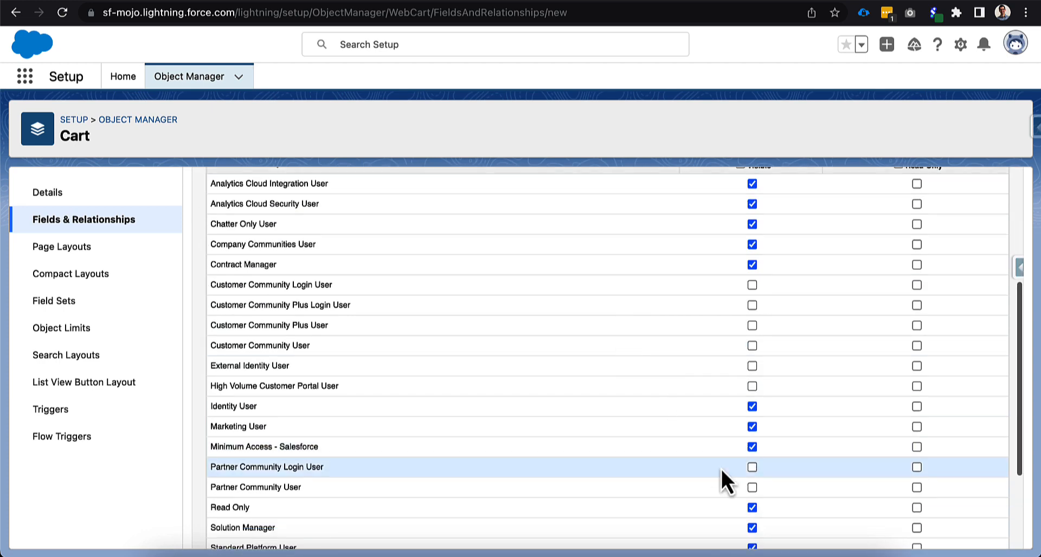
pyautogui.click(752, 469)
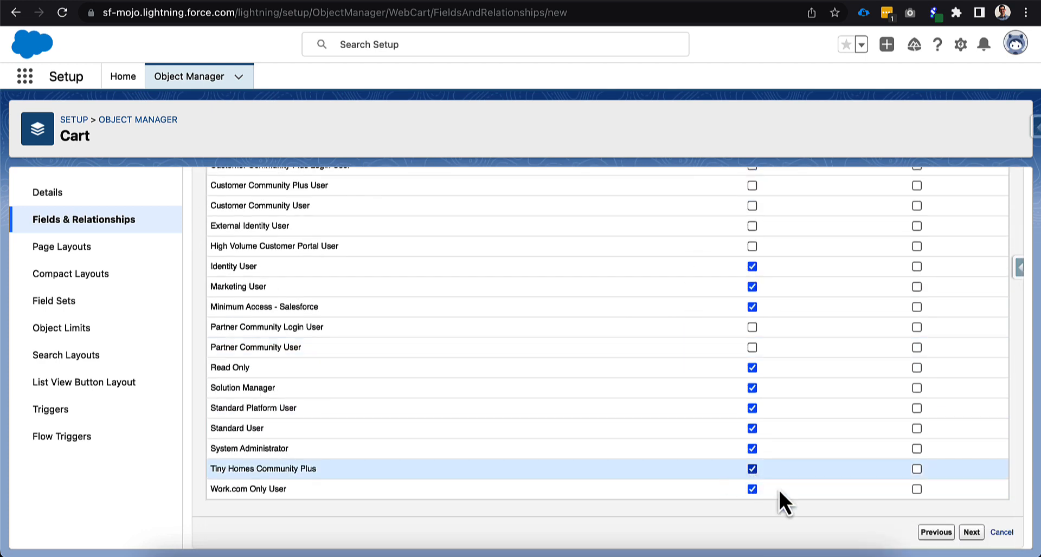
pyautogui.click(972, 532)
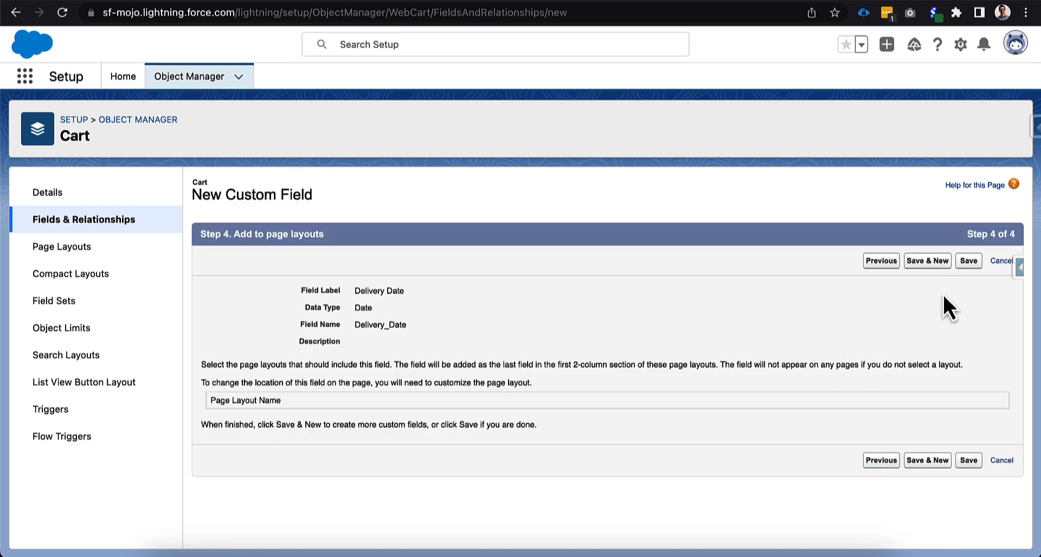
pyautogui.click(967, 261)
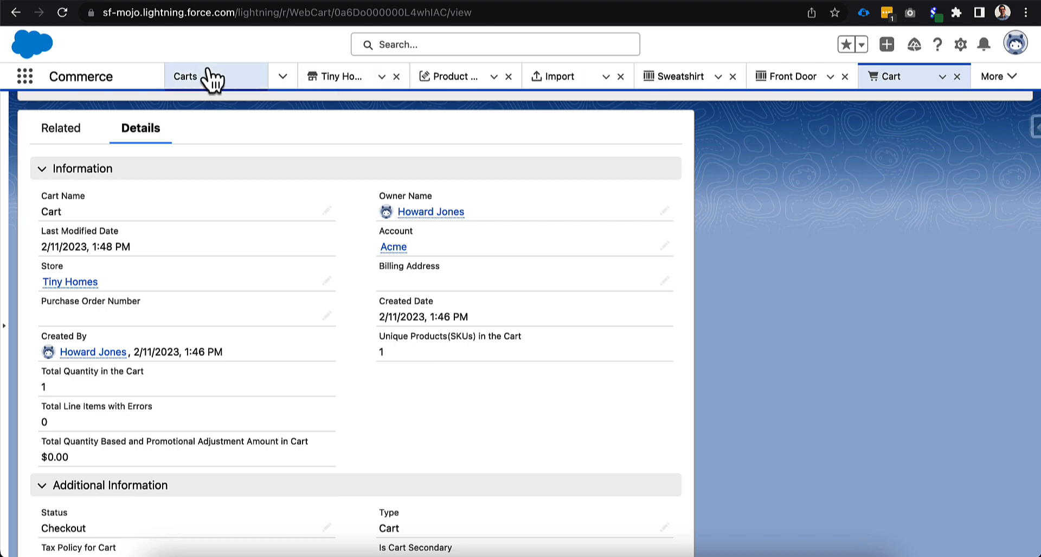
# Search the Commerce app's addable navigation items for cart, cancel adding, and review the existing navigation items
pyautogui.click(282, 79)
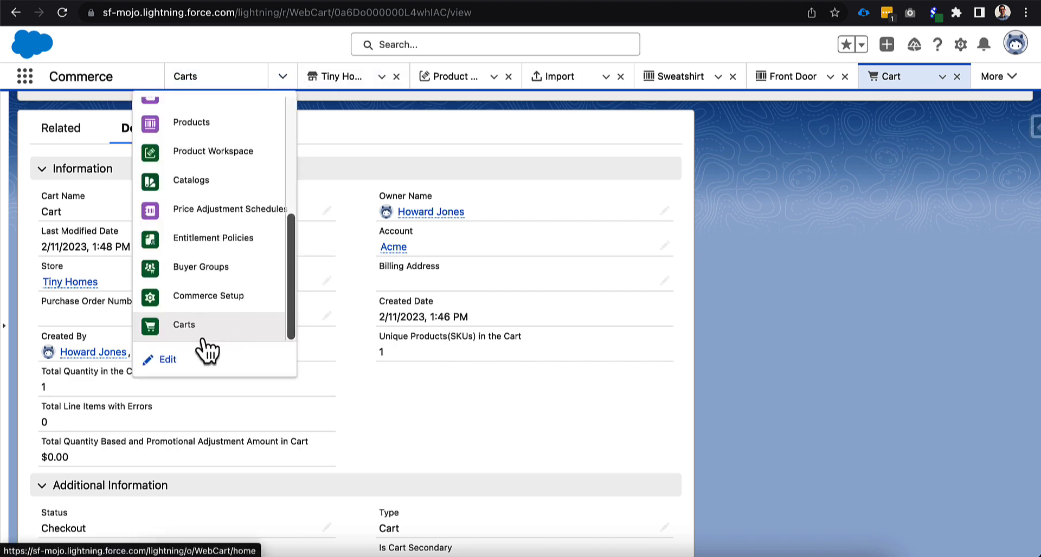
pyautogui.click(161, 359)
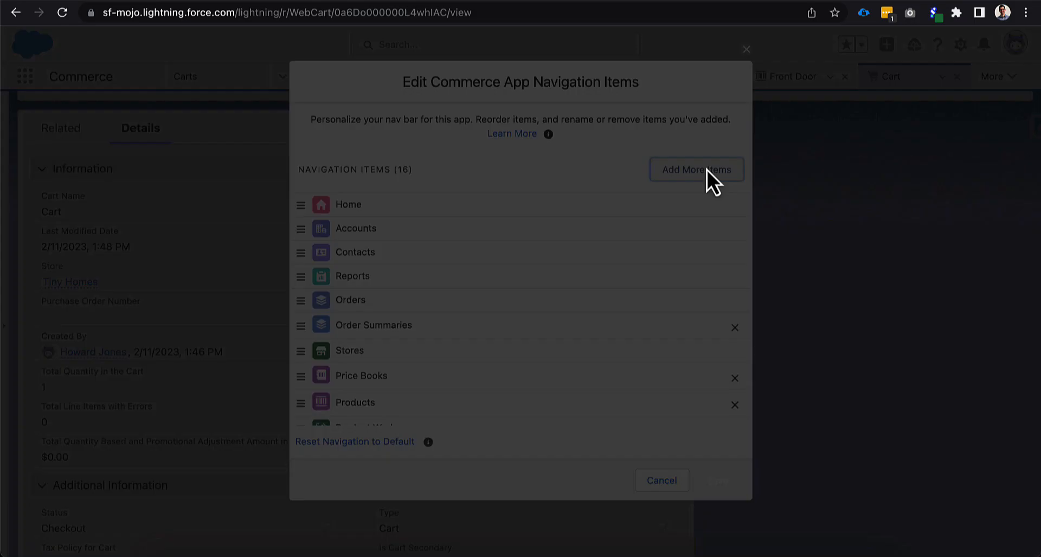
pyautogui.click(706, 170)
pyautogui.click(460, 125)
pyautogui.write('cart')
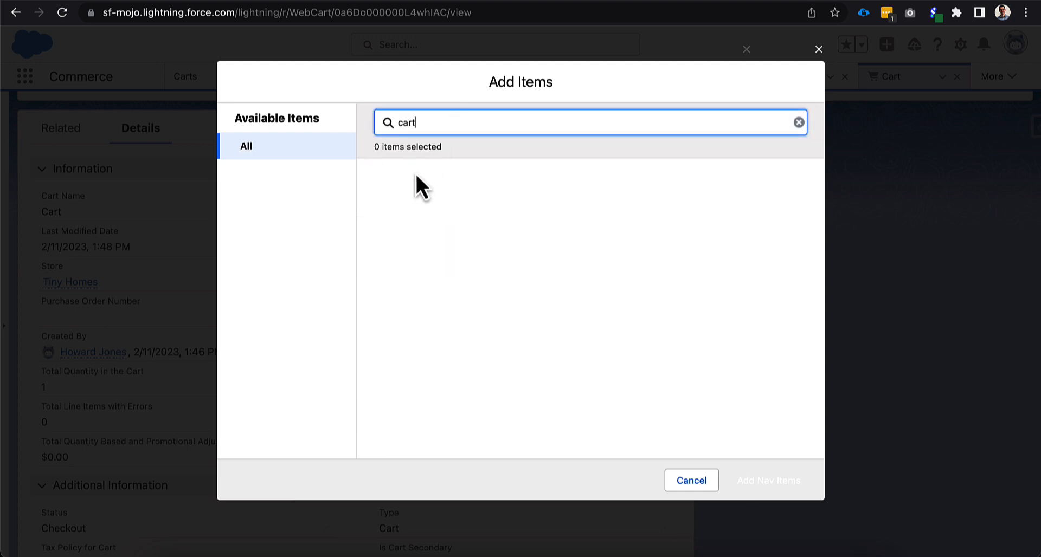
pyautogui.click(816, 58)
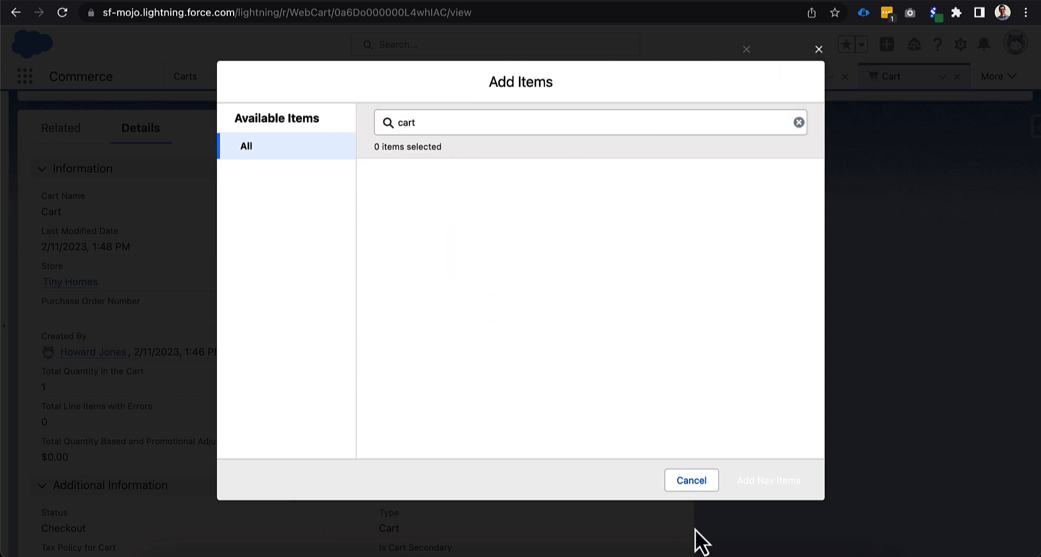
pyautogui.click(694, 480)
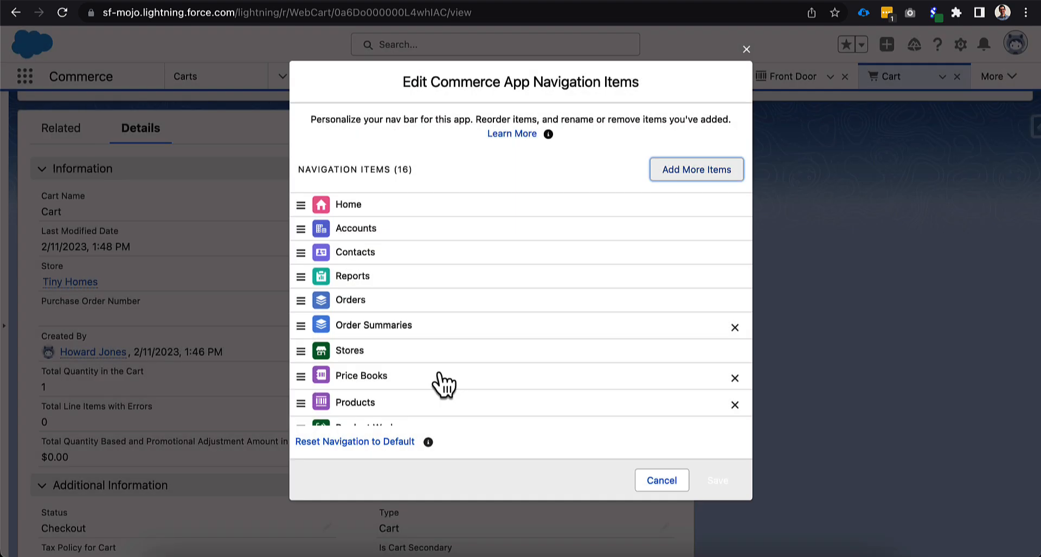
pyautogui.scroll(-3, 435, 383)
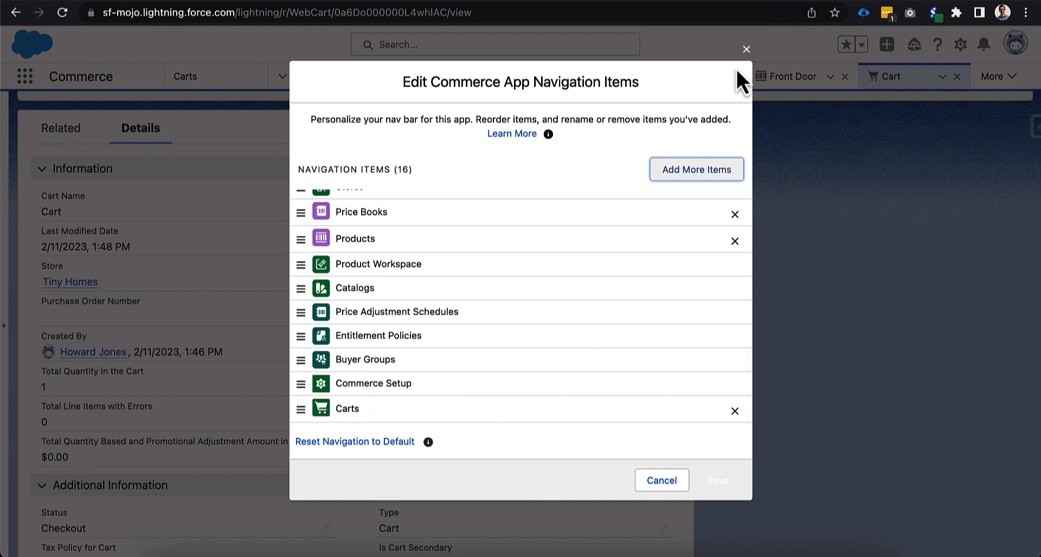
# Leave the navigation item editor and review the All Active Carts list with its filters
pyautogui.click(746, 50)
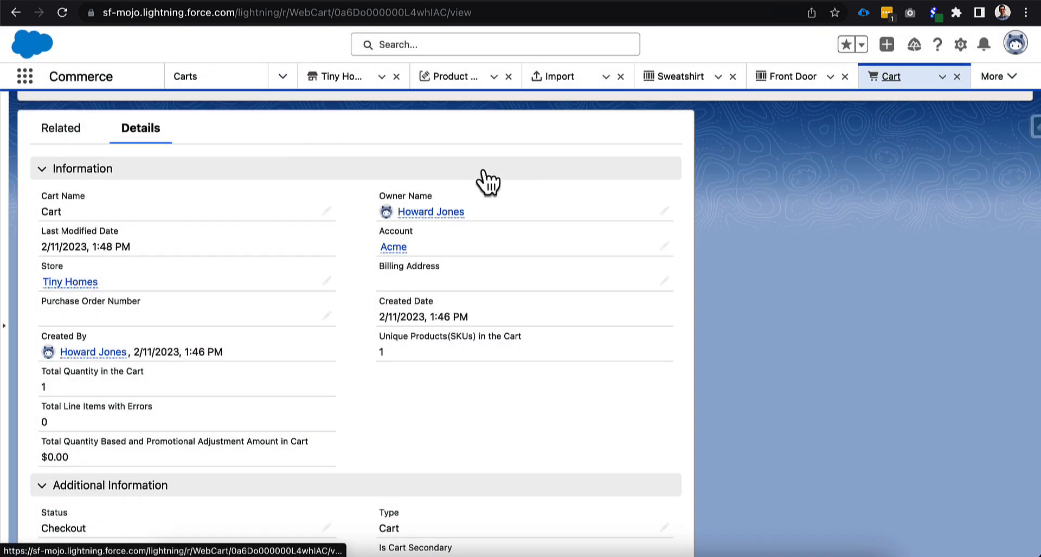
pyautogui.click(184, 77)
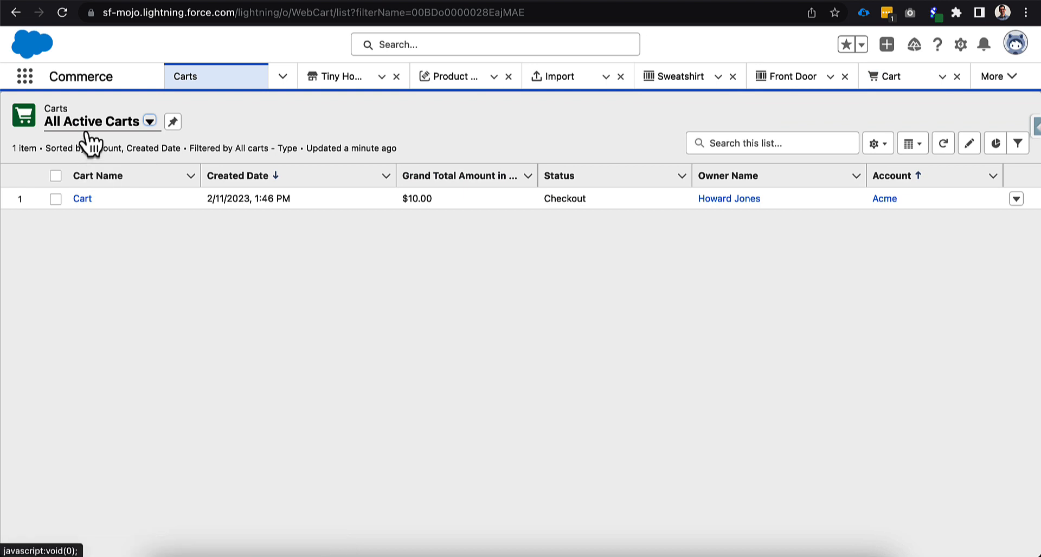
pyautogui.click(1016, 145)
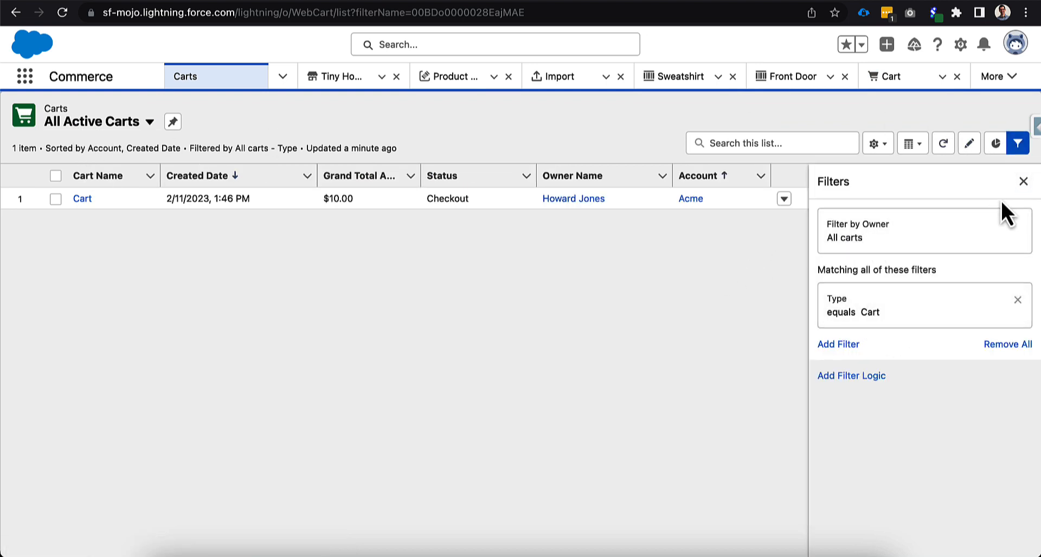
pyautogui.click(1022, 182)
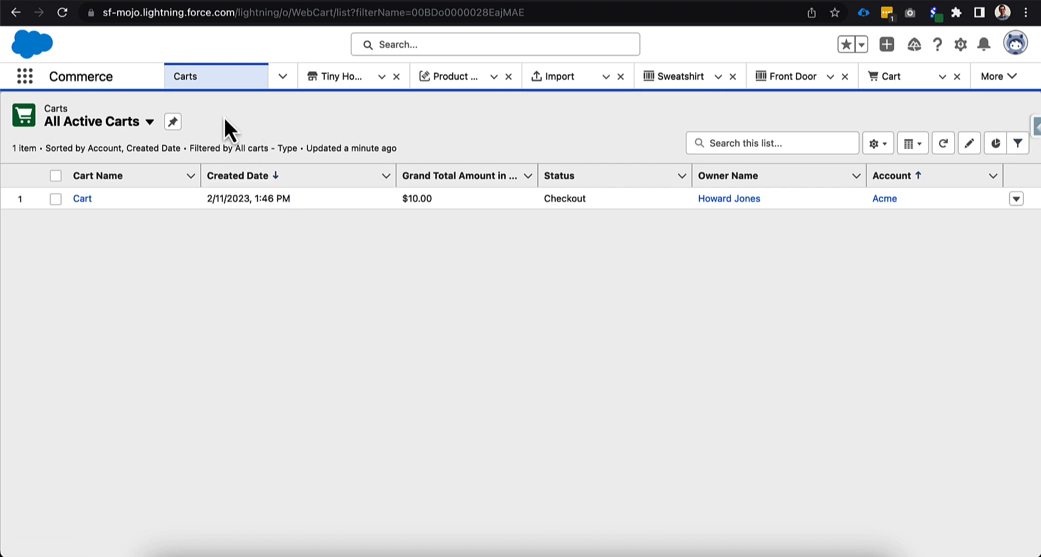
# Reload the open Cart record and check its details for the Delivery Date field
pyautogui.click(889, 79)
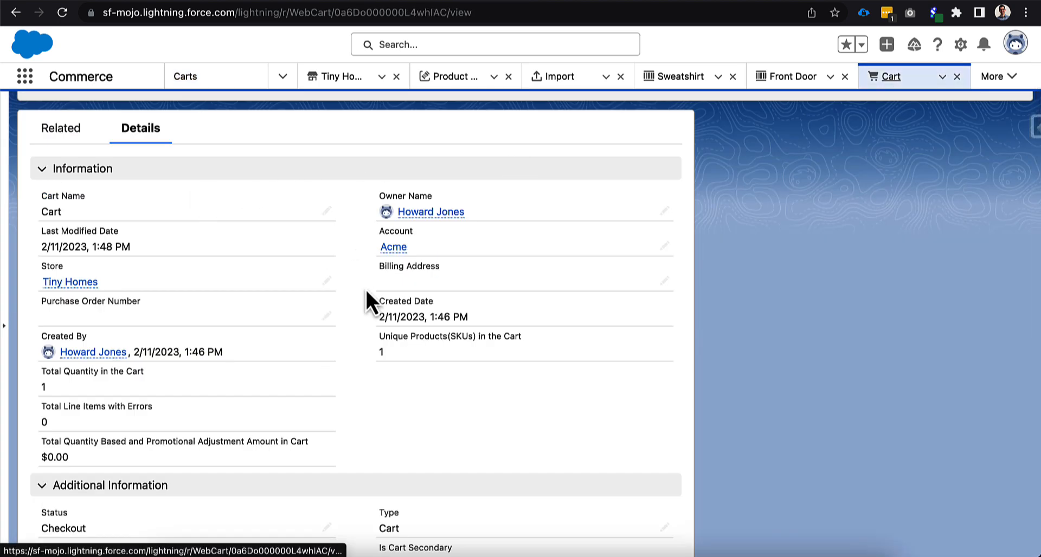
pyautogui.press('super+r')
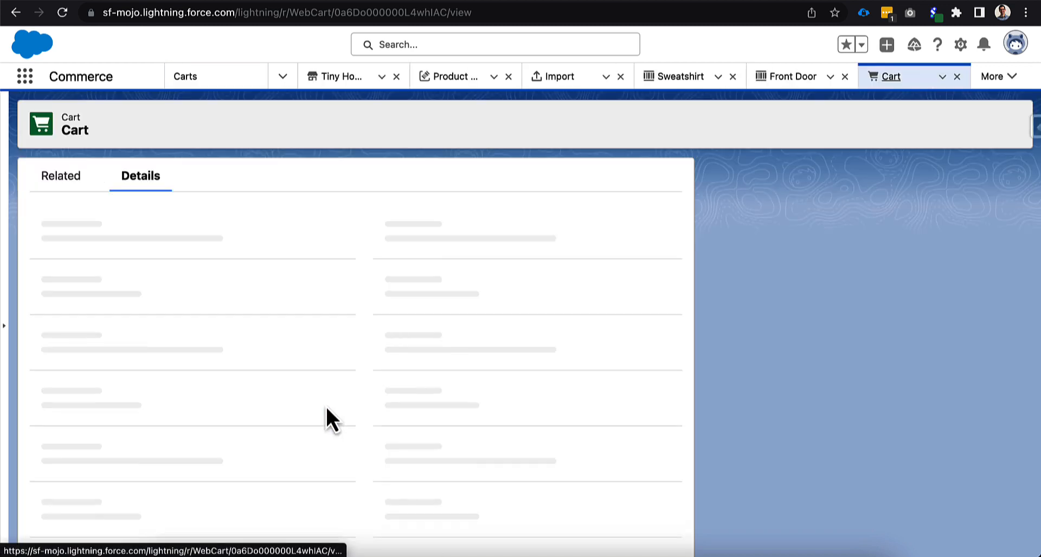
pyautogui.scroll(-2, 358, 429)
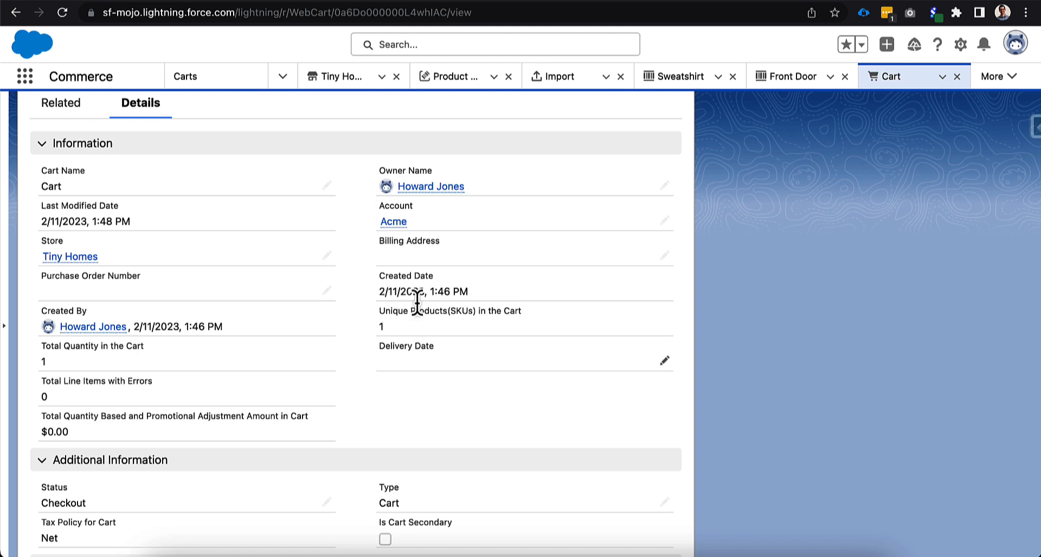
# Find the Order object in Setup's Object Manager and open its Fields & Relationships
pyautogui.click(544, 2)
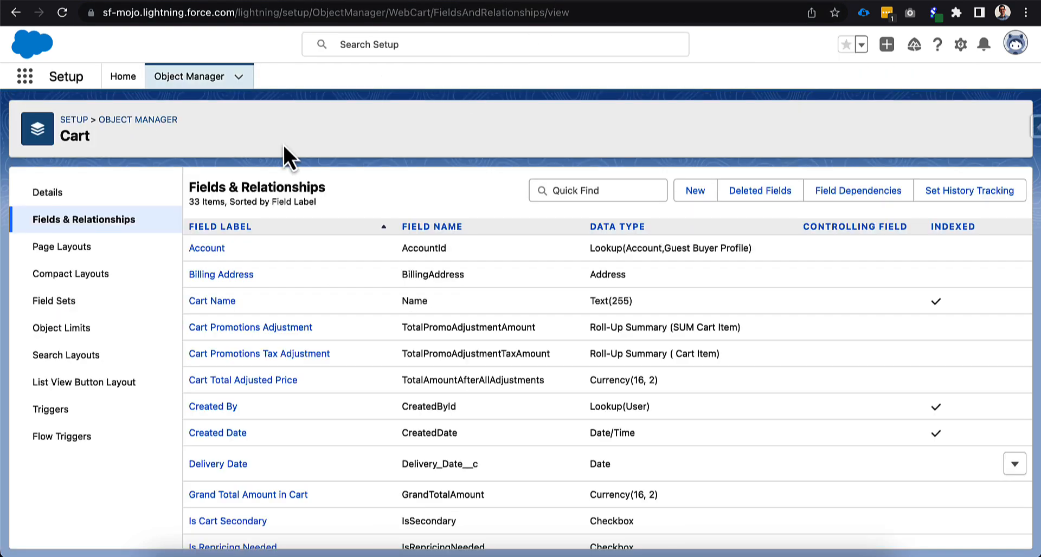
pyautogui.click(178, 77)
pyautogui.click(761, 129)
pyautogui.write('order')
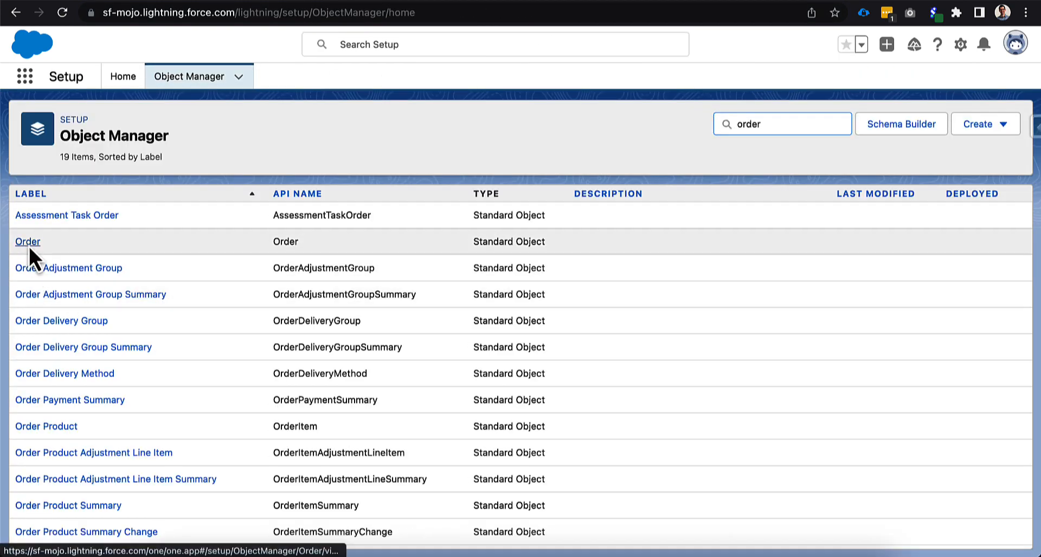
pyautogui.click(28, 243)
pyautogui.click(111, 220)
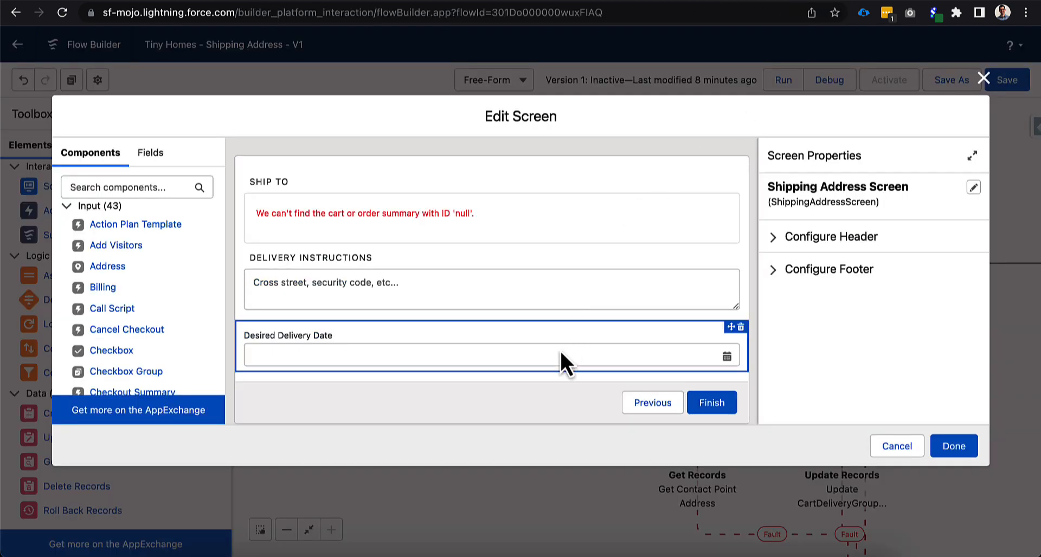
# Close the Shipping Address Screen editor in Flow Builder and inspect the Update Shipping Instructions element's settings
pyautogui.click(983, 78)
pyautogui.moveTo(890, 187); pyautogui.dragTo(680, 189)
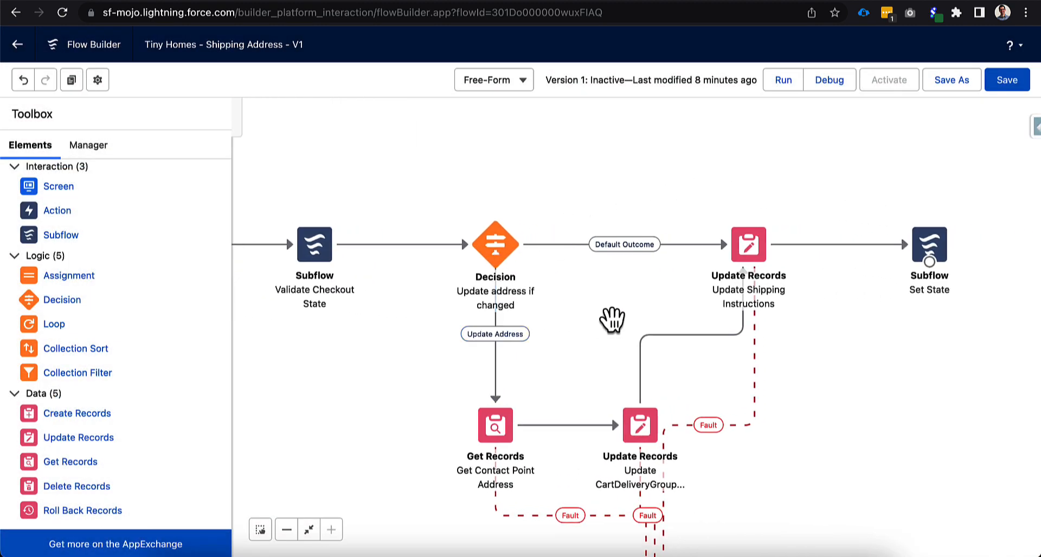
pyautogui.doubleClick(753, 249)
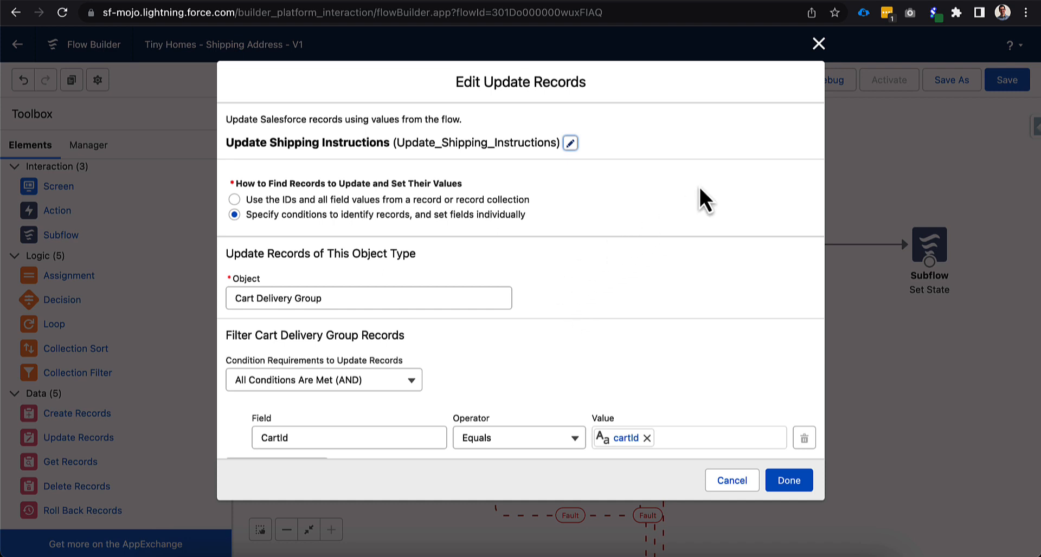
pyautogui.click(818, 43)
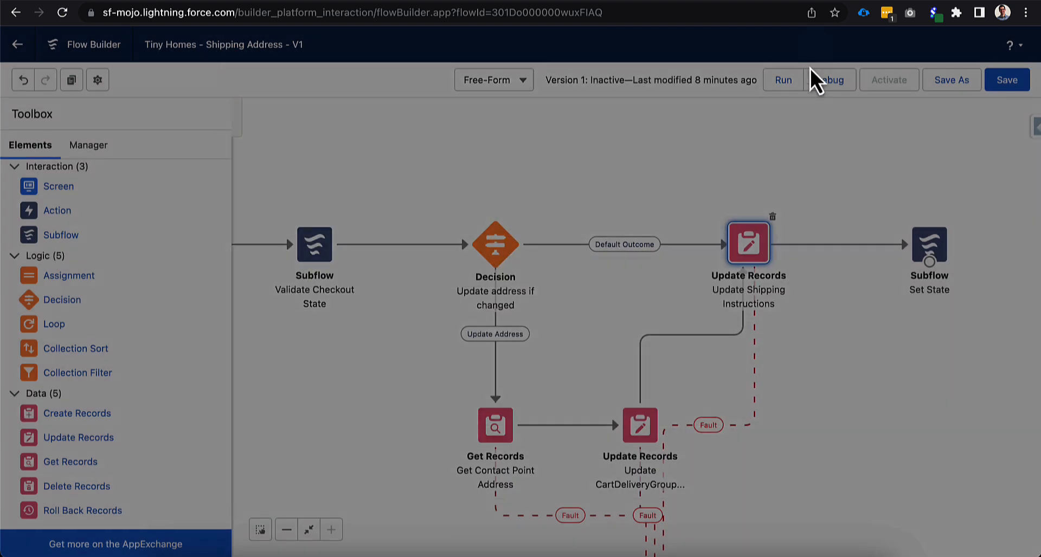
# Add an Update Records element labelled Update Cart that specifies conditions to identify records of the Cart object
pyautogui.moveTo(76, 442); pyautogui.dragTo(829, 184)
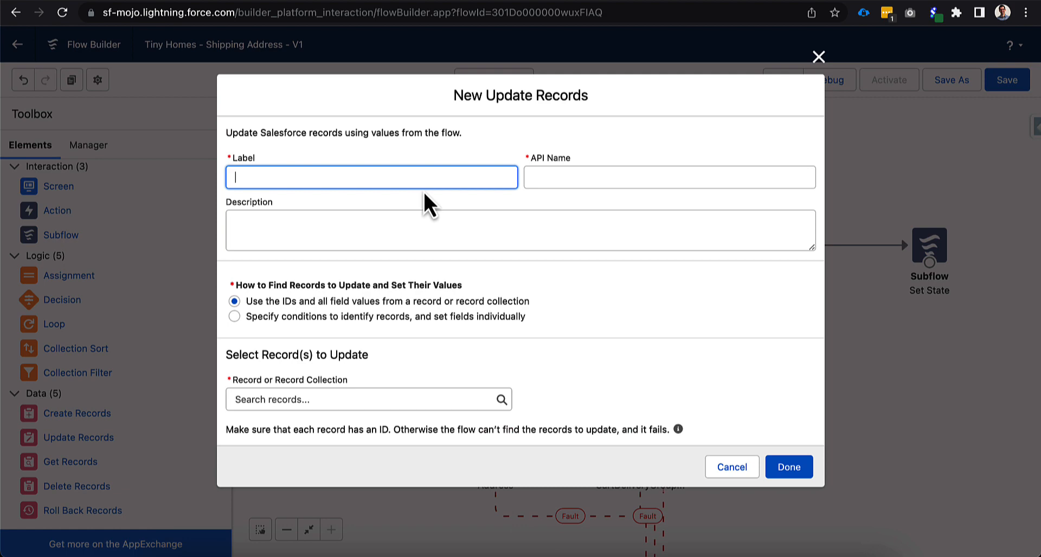
pyautogui.write('Update Cart')
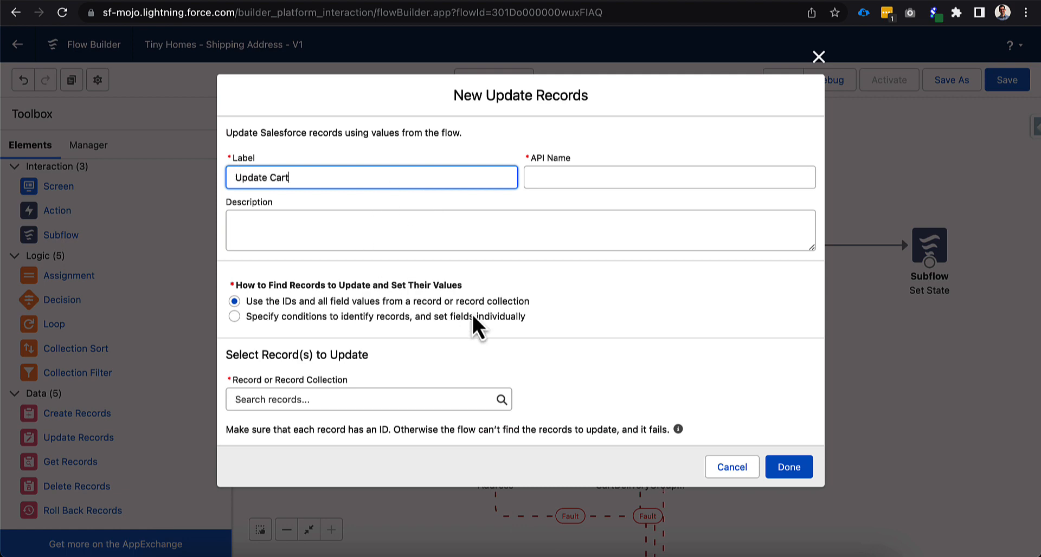
pyautogui.click(473, 320)
pyautogui.click(285, 413)
pyautogui.write('car')
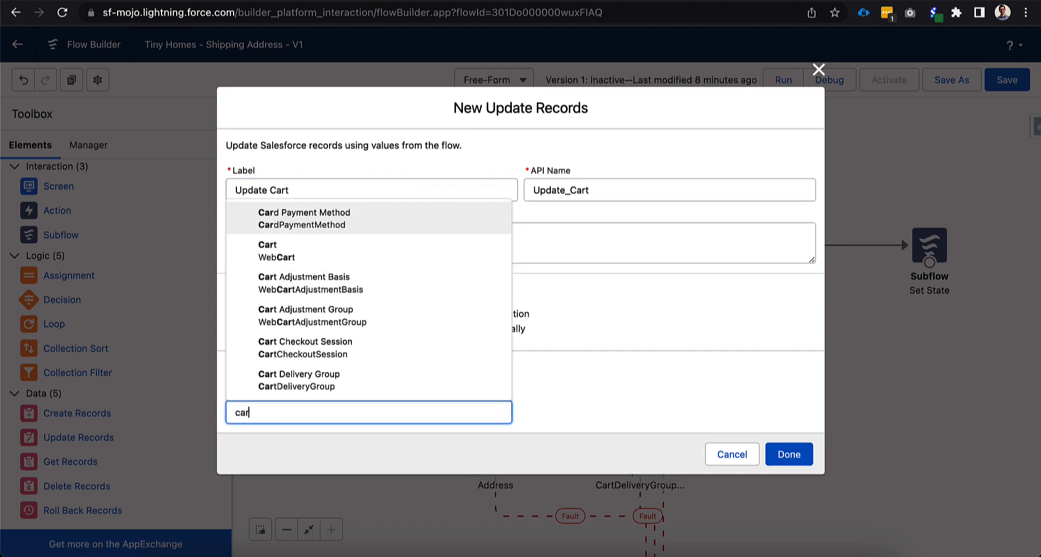
pyautogui.write('t')
pyautogui.click(319, 243)
pyautogui.scroll(-4, 390, 391)
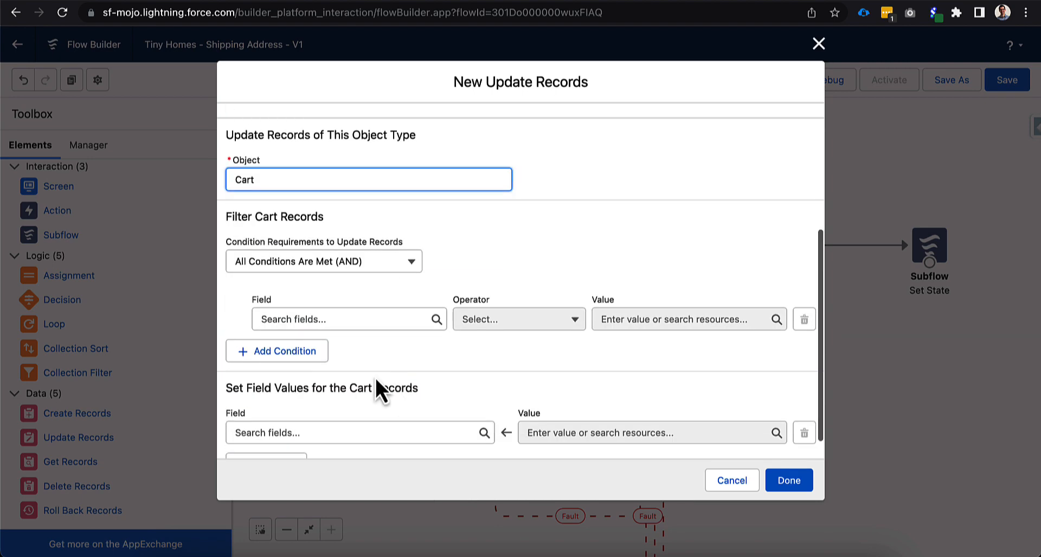
# Filter the Update Cart element's records to those whose Id equals the cartId variable
pyautogui.click(332, 323)
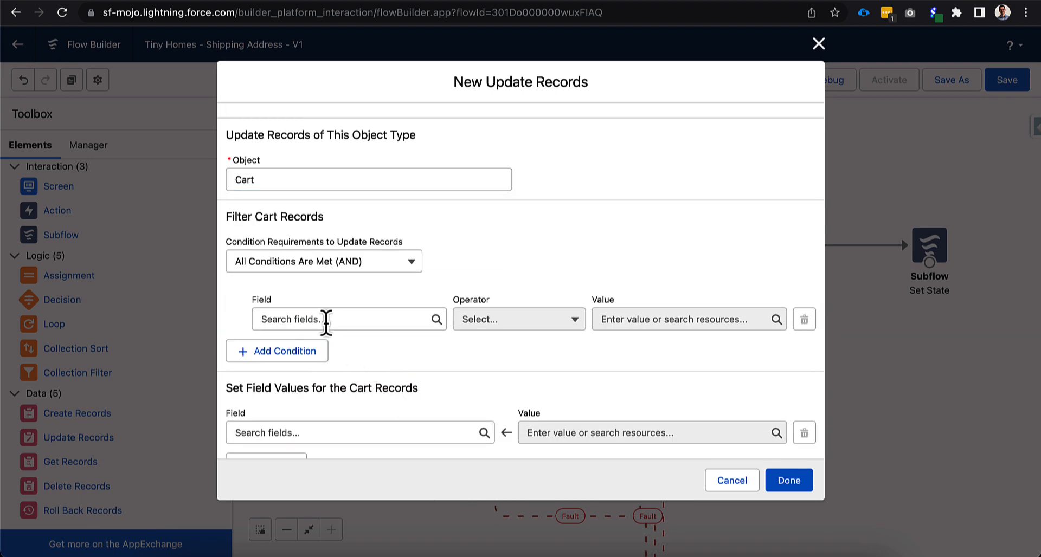
pyautogui.click(326, 320)
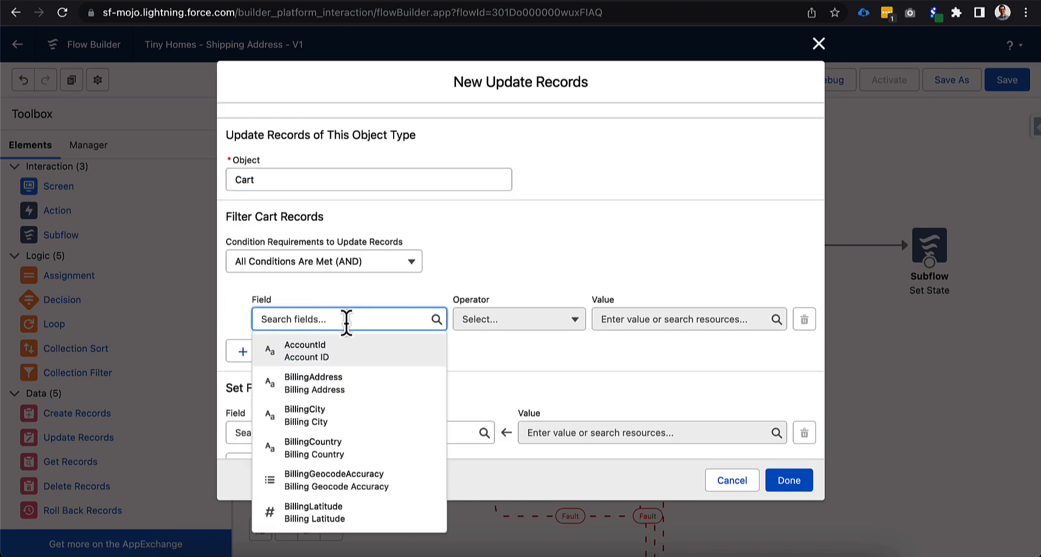
pyautogui.write('id')
pyautogui.click(303, 447)
pyautogui.click(627, 322)
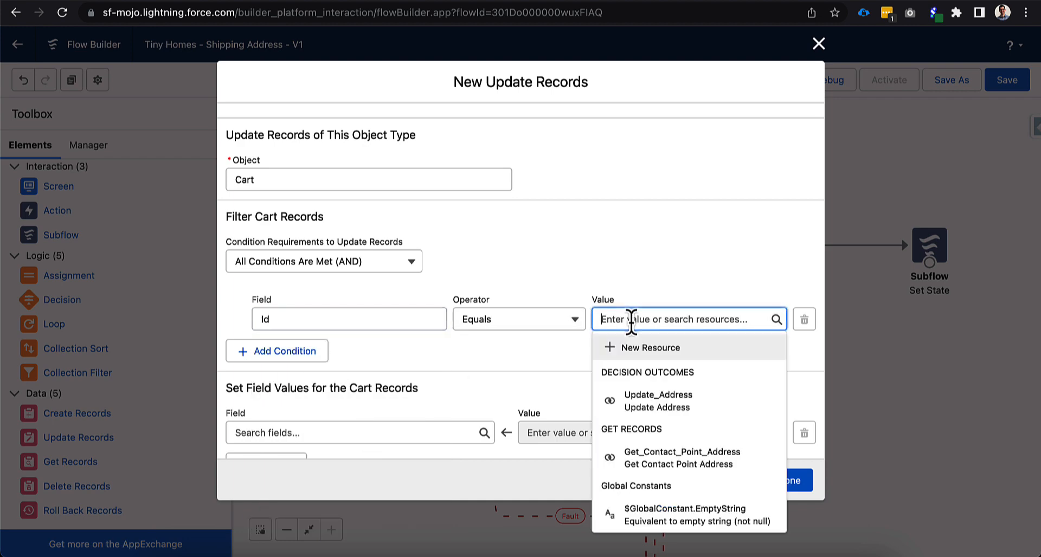
pyautogui.write('cart')
pyautogui.click(645, 434)
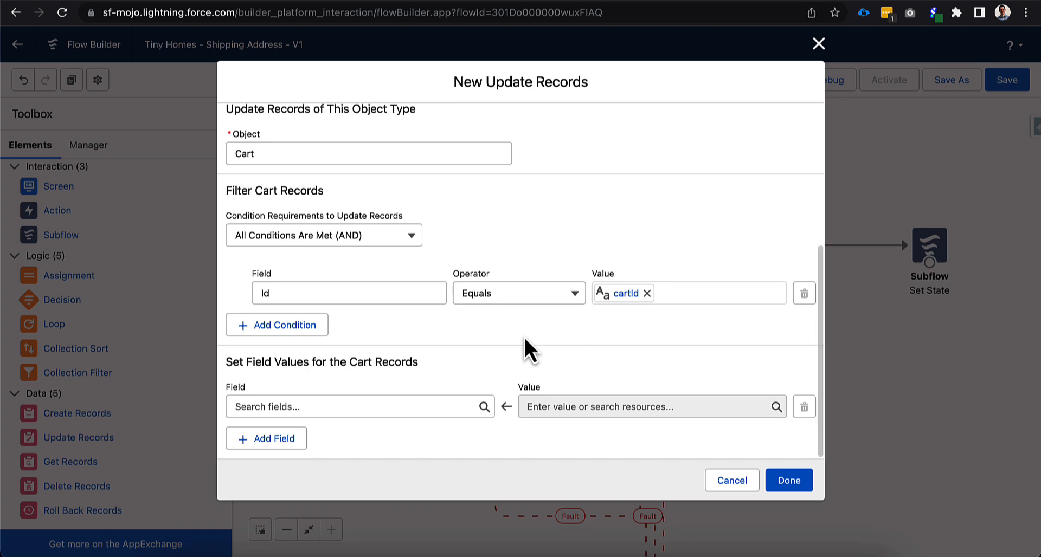
# Set the Cart's Delivery_Date__c field to the Desired_Delivery_Date screen component and finish the Update Cart element
pyautogui.click(353, 405)
pyautogui.write('e')
pyautogui.press('BackSpace')
pyautogui.write('deli')
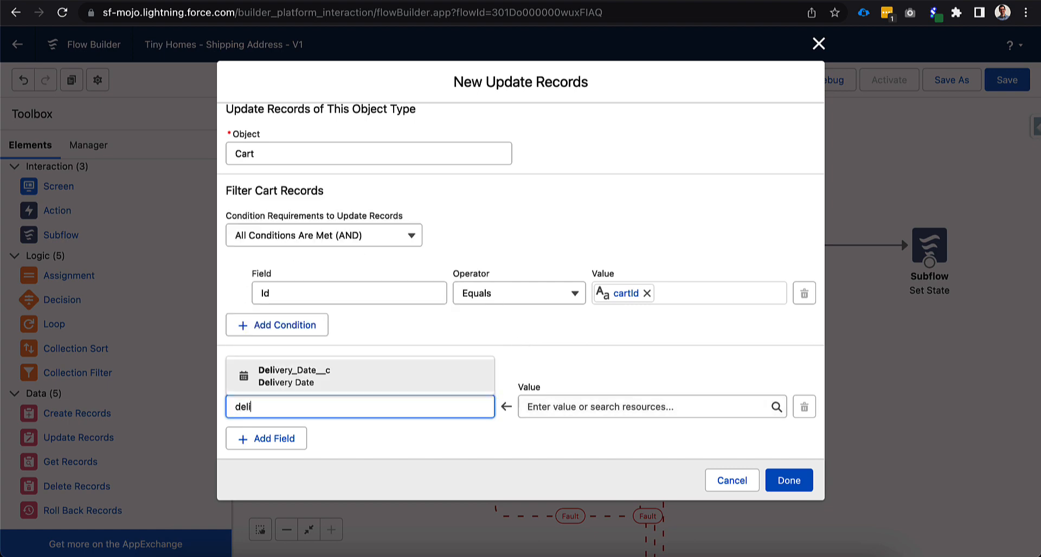
pyautogui.click(309, 390)
pyautogui.click(545, 376)
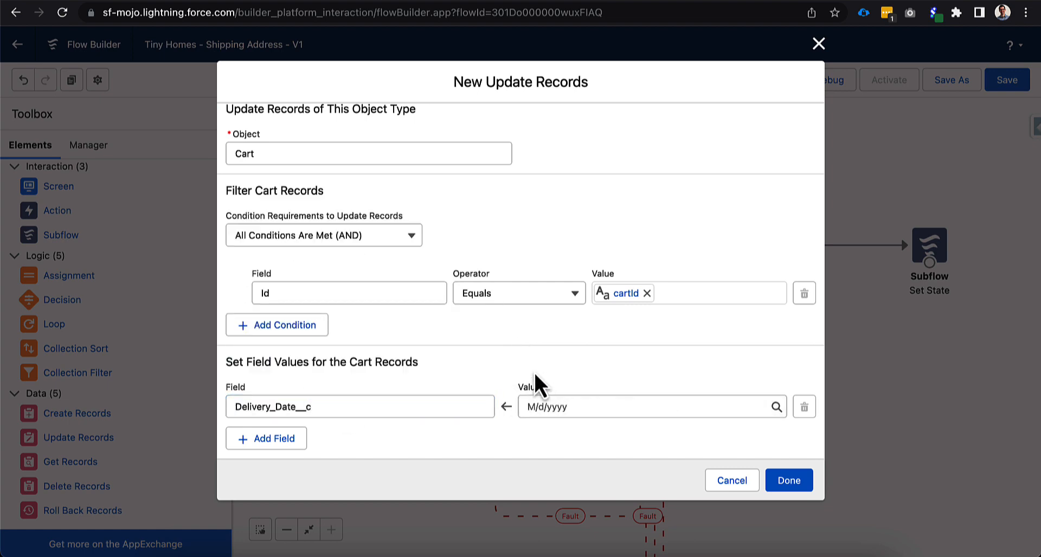
pyautogui.click(547, 410)
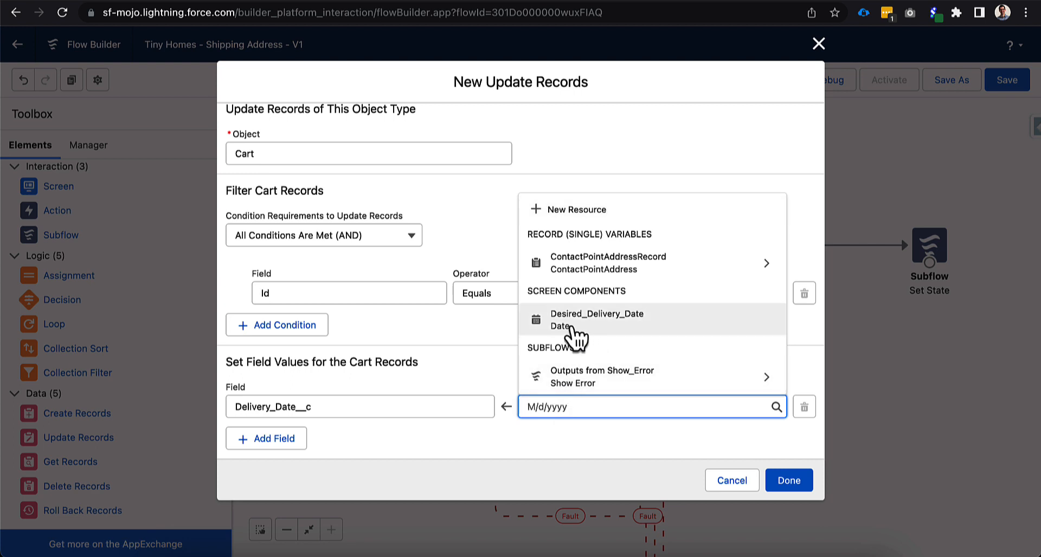
pyautogui.click(578, 322)
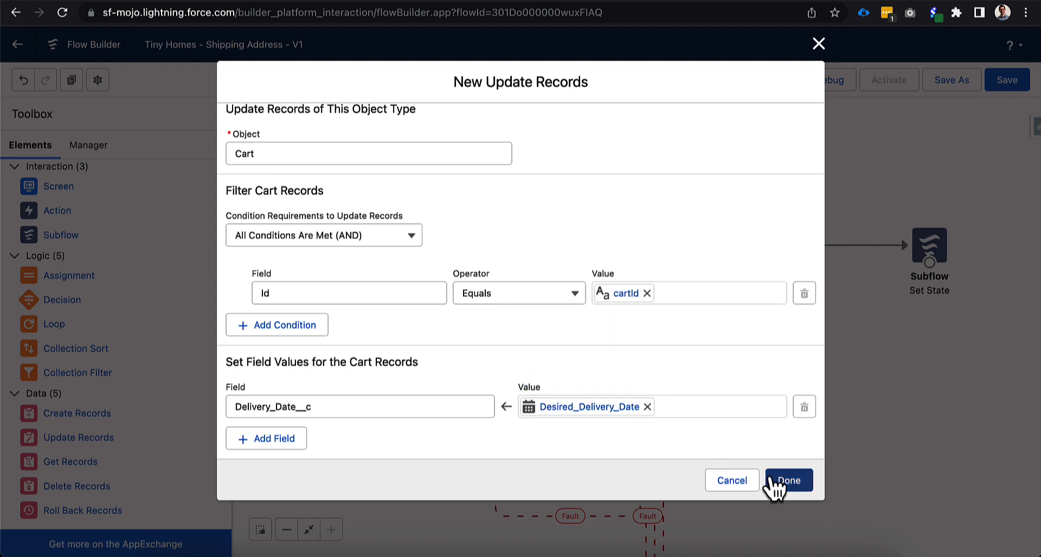
pyautogui.click(775, 485)
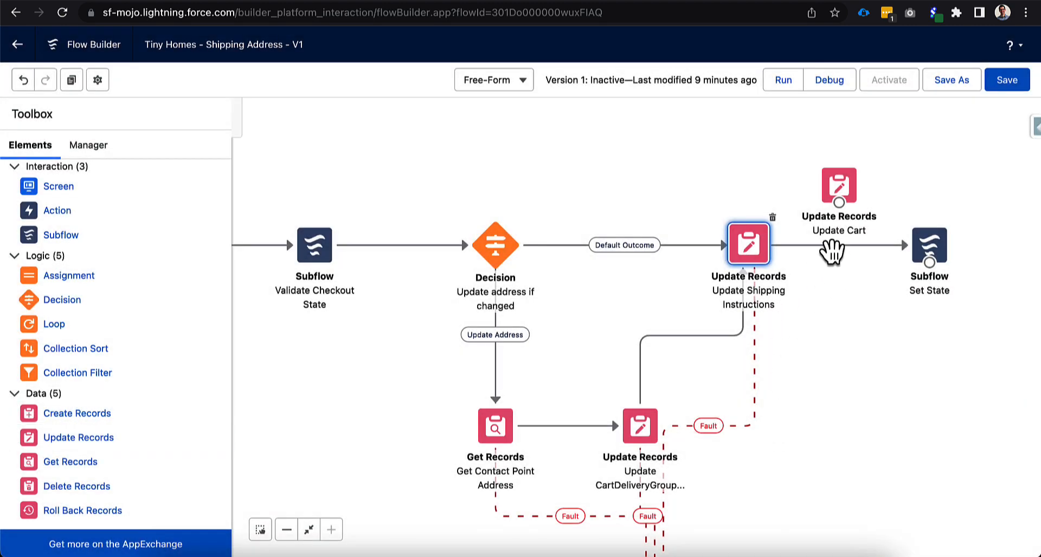
# Reroute the path from Update Shipping Instructions through Update Cart to Set State, and save and activate the flow
pyautogui.click(829, 247)
pyautogui.press('Delete')
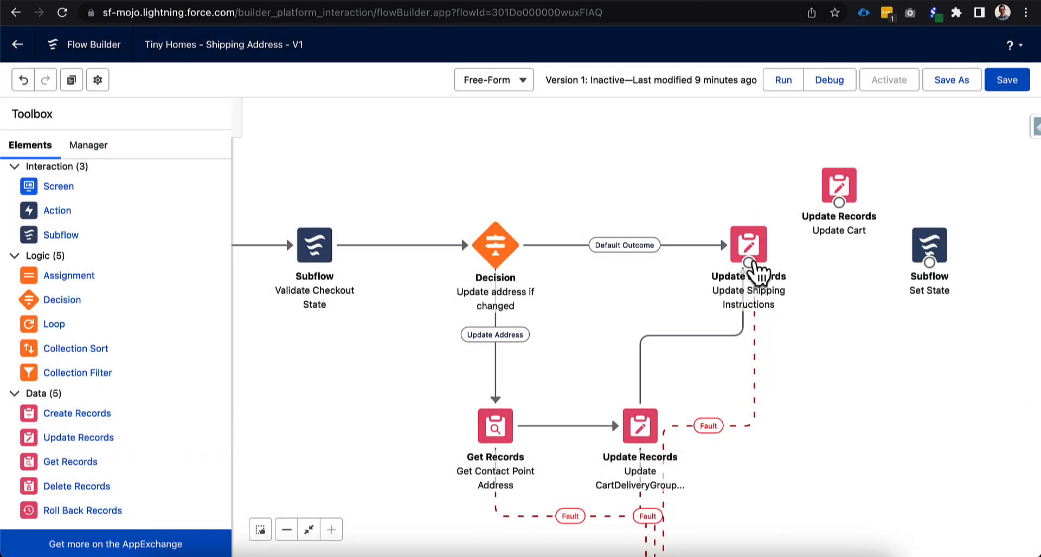
pyautogui.moveTo(752, 263)
pyautogui.mouseDown()
pyautogui.moveTo(803, 239)
pyautogui.moveTo(838, 187)
pyautogui.moveTo(850, 233)
pyautogui.moveTo(995, 252)
pyautogui.mouseUp()
pyautogui.moveTo(853, 248); pyautogui.dragTo(870, 255)
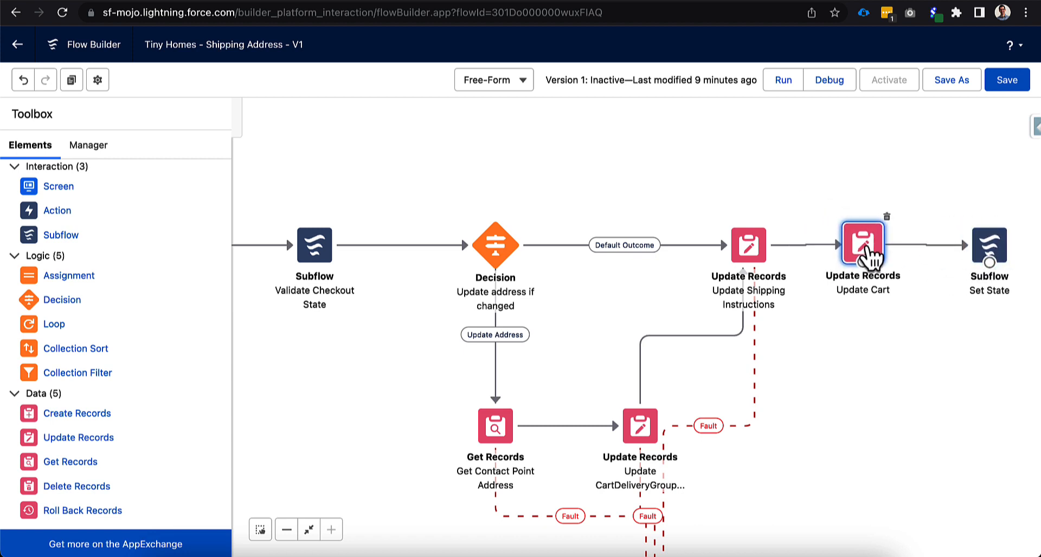
pyautogui.click(1007, 85)
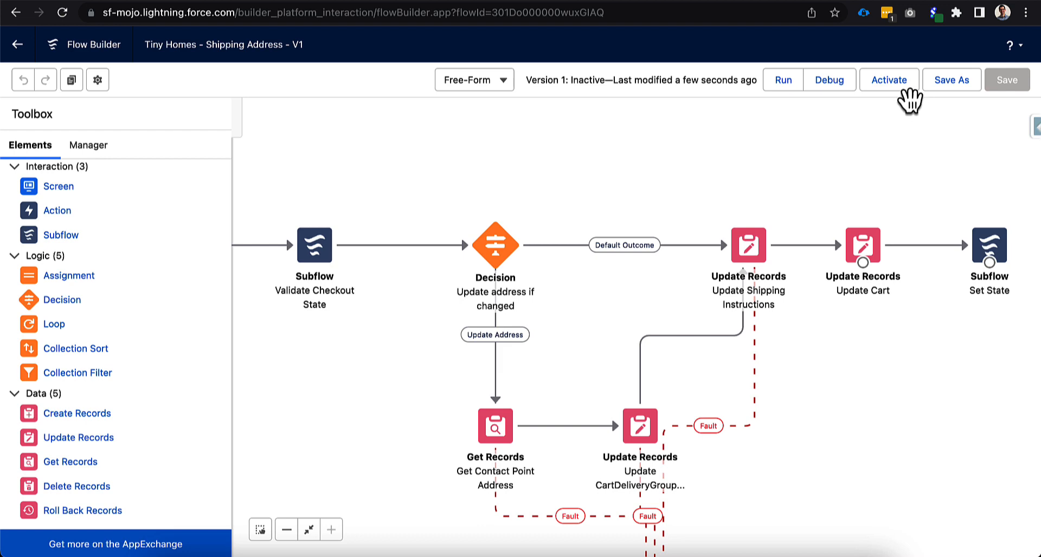
pyautogui.click(894, 84)
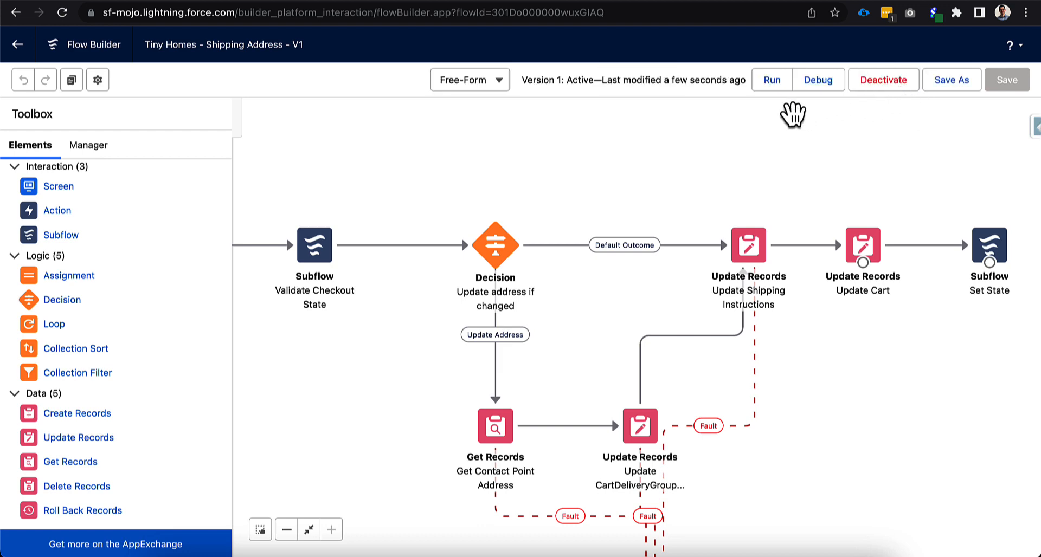
# Reload the storefront checkout page and submit the shipping screen with Feb 28, 2023 as the Desired Delivery Date
pyautogui.click(298, 0)
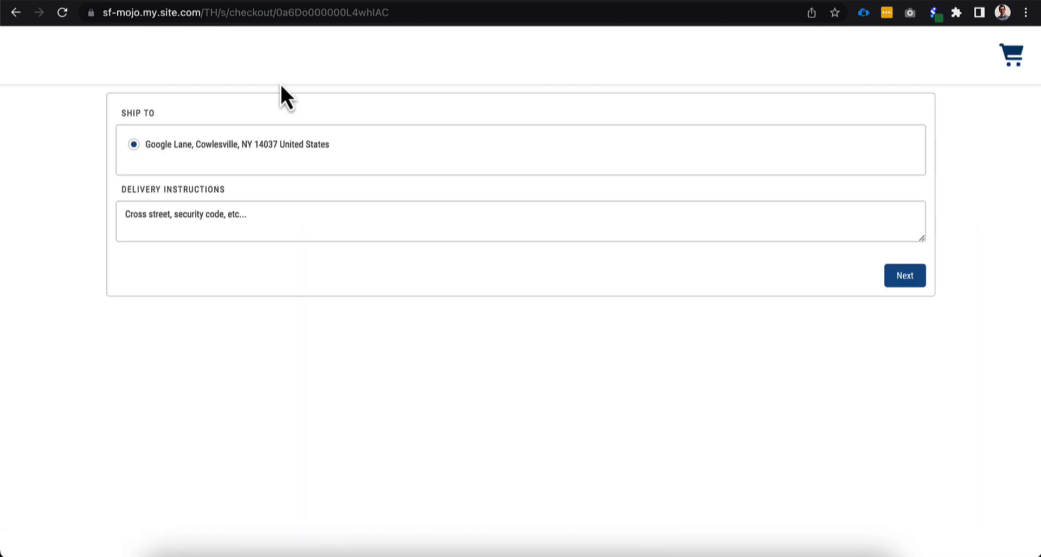
pyautogui.click(281, 16)
pyautogui.press('Return')
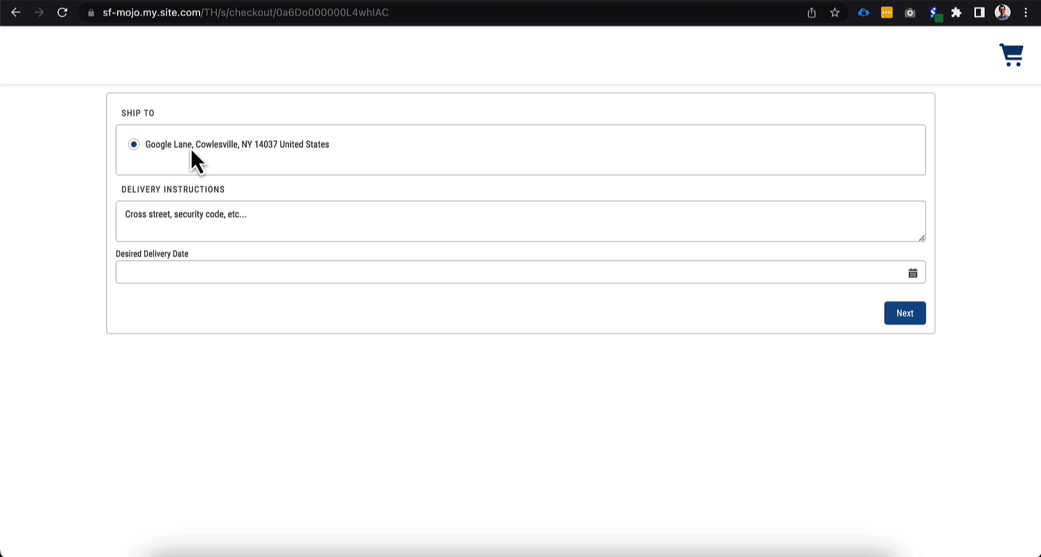
pyautogui.click(186, 274)
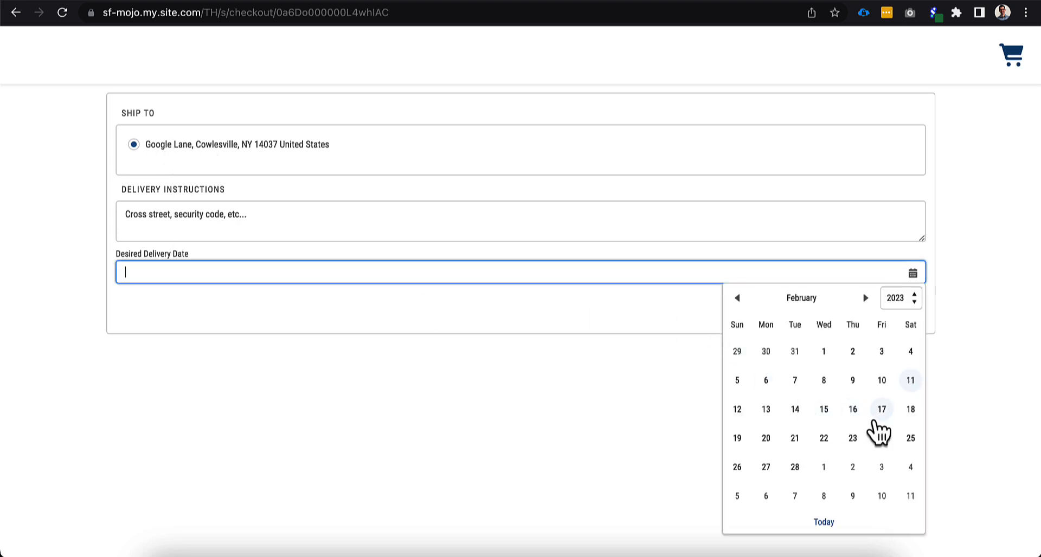
pyautogui.click(794, 467)
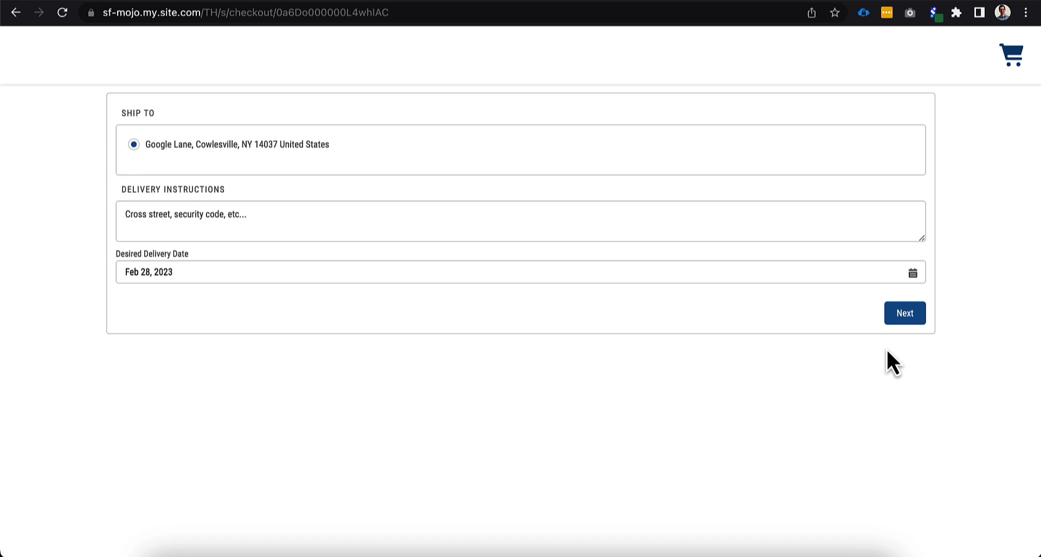
pyautogui.click(890, 317)
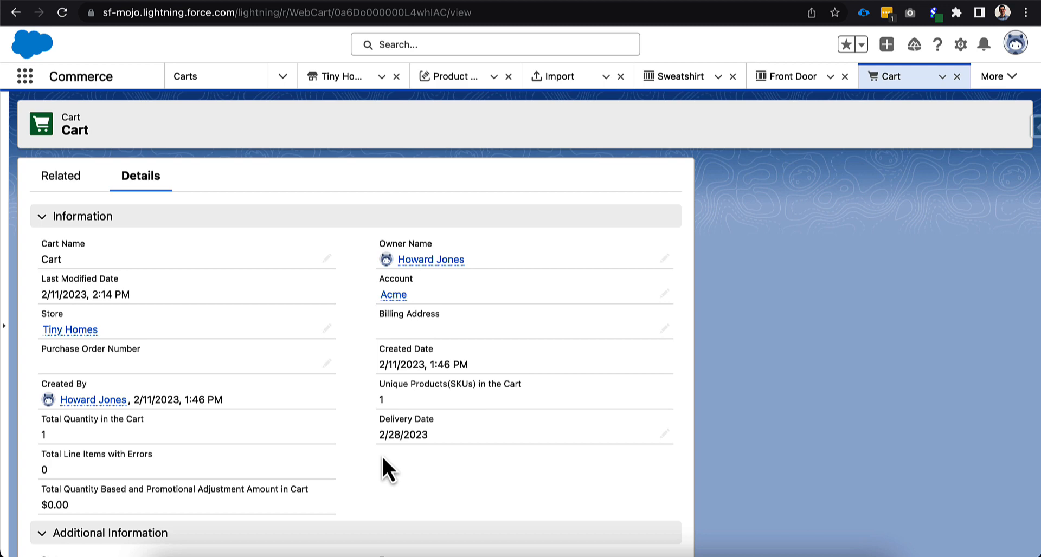
# Open the Shipping Address Screen in the Tiny Homes - Shipping Address flow and review its Desired Delivery Date component
pyautogui.click(607, 2)
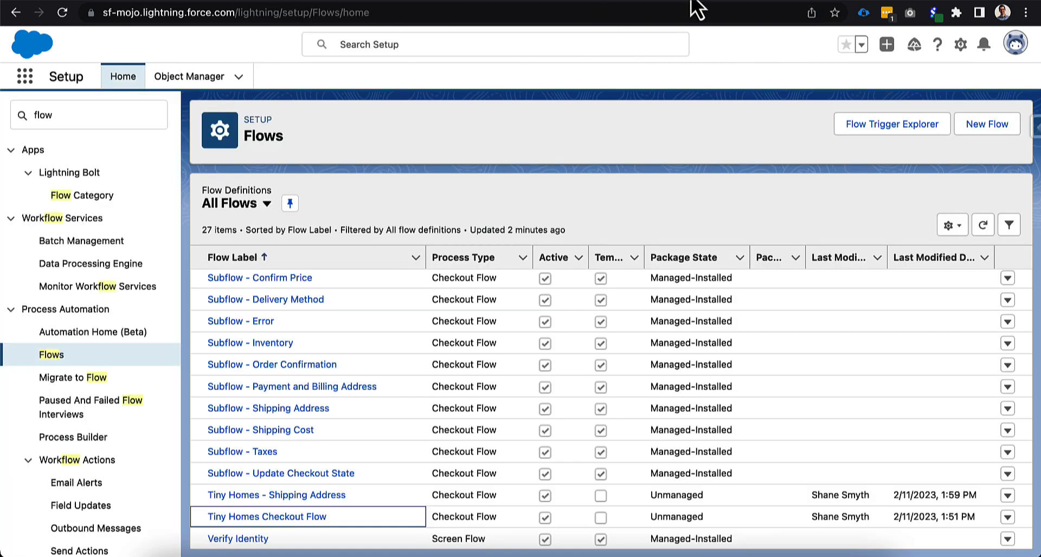
pyautogui.click(755, 3)
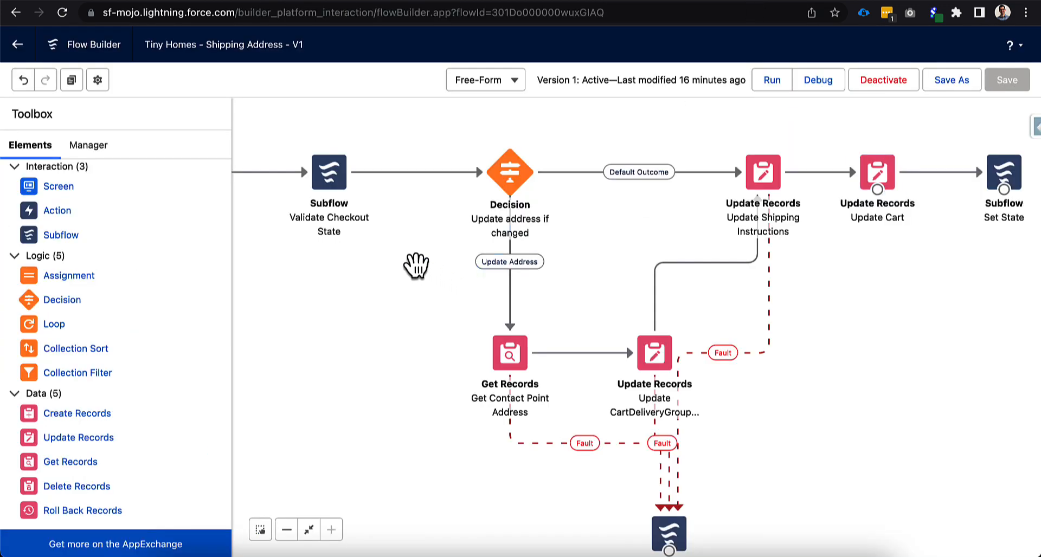
pyautogui.hscroll(-5, 418, 265)
pyautogui.scroll(2, 418, 266)
pyautogui.doubleClick(387, 276)
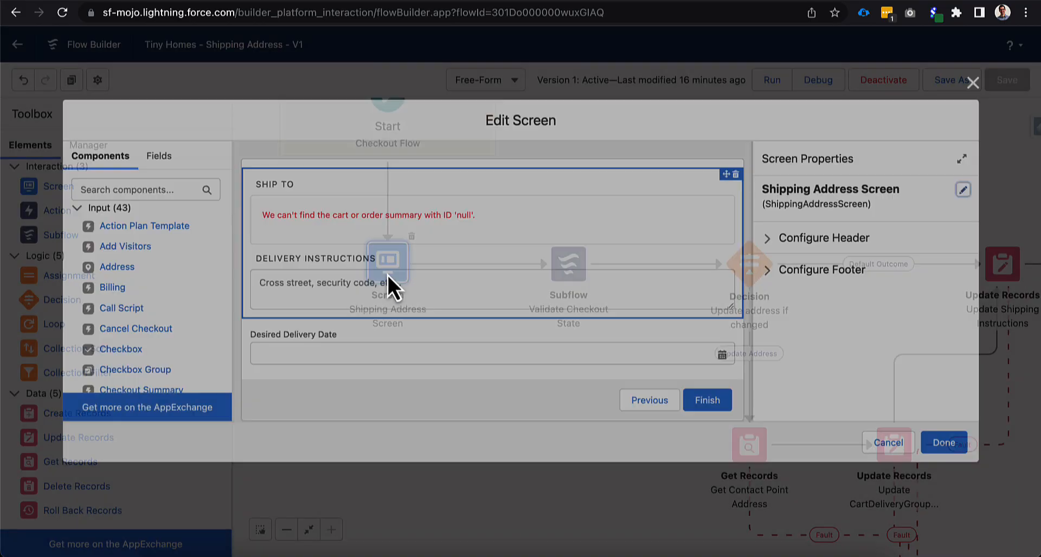
pyautogui.scroll(-1, 418, 347)
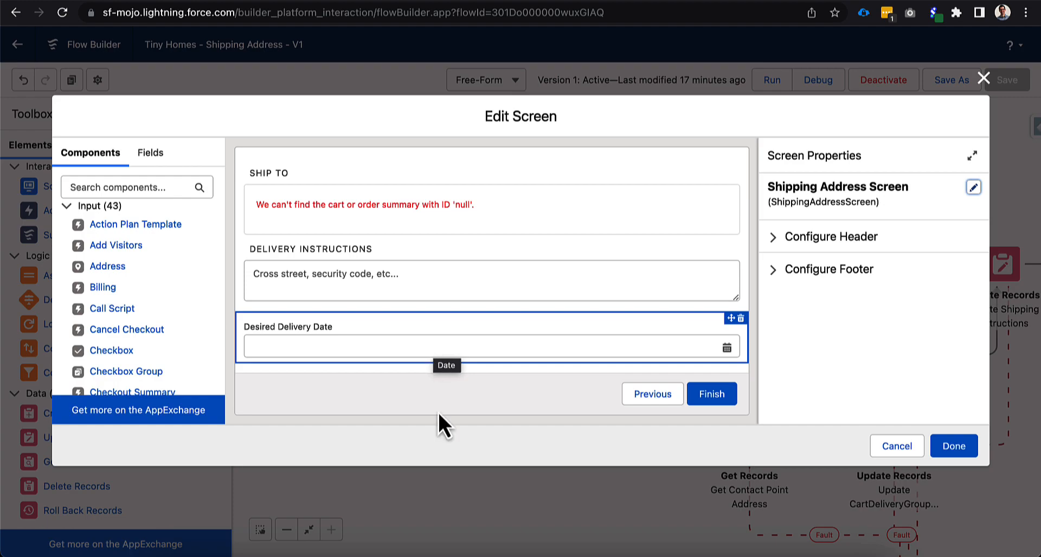
# Switch to Visual Studio Code and create a Lightning web component named checkoutDeliveryDate in the default lwc folder
pyautogui.click(435, 548)
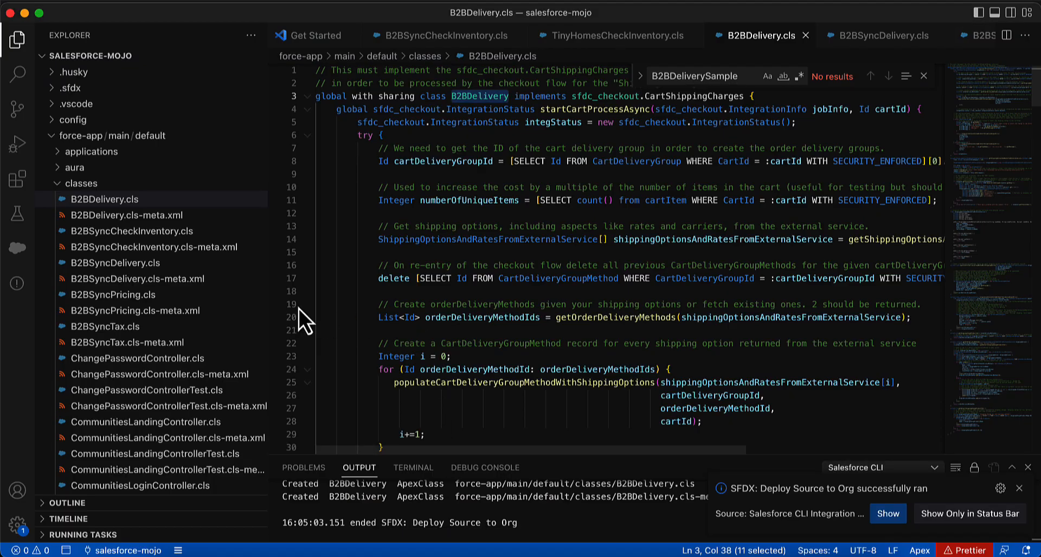
pyautogui.scroll(-3, 204, 297)
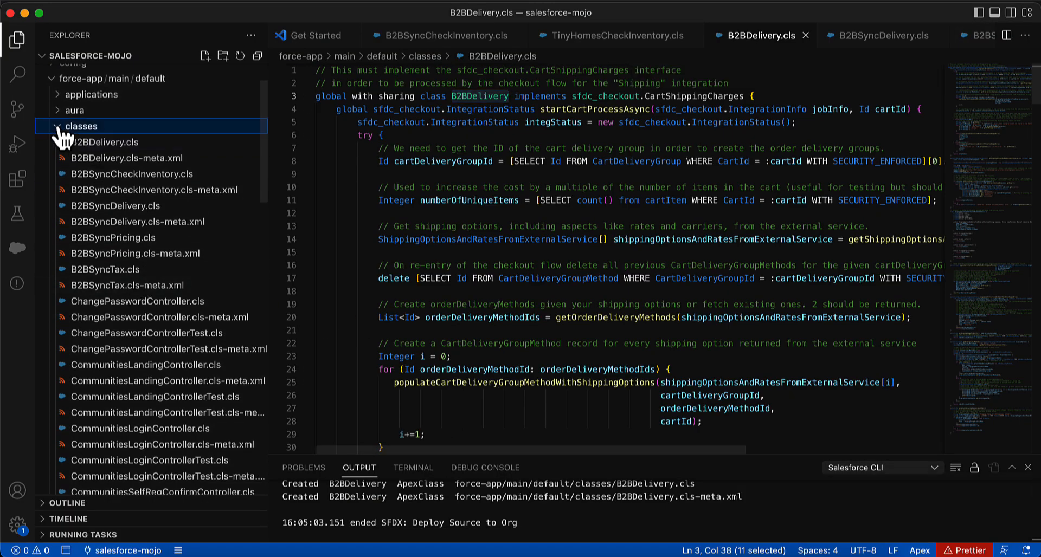
pyautogui.click(61, 129)
pyautogui.click(60, 207)
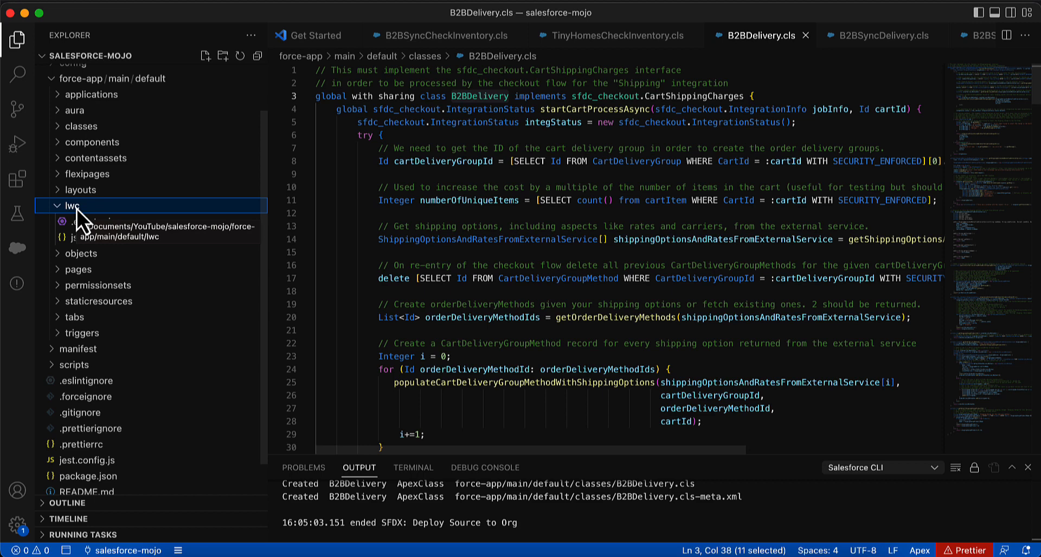
pyautogui.rightClick(76, 209)
pyautogui.click(130, 461)
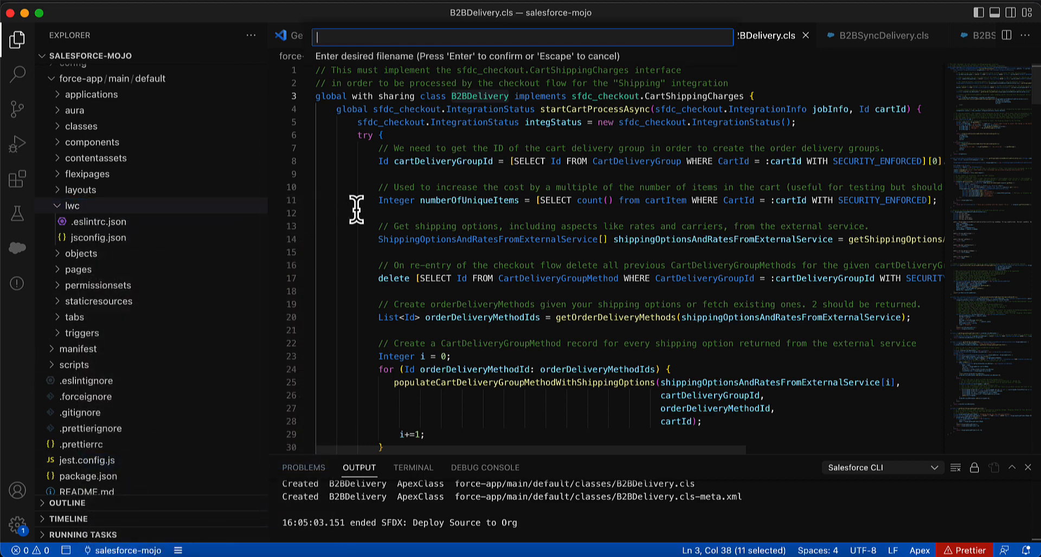
pyautogui.write('checkoutDeliveryDate')
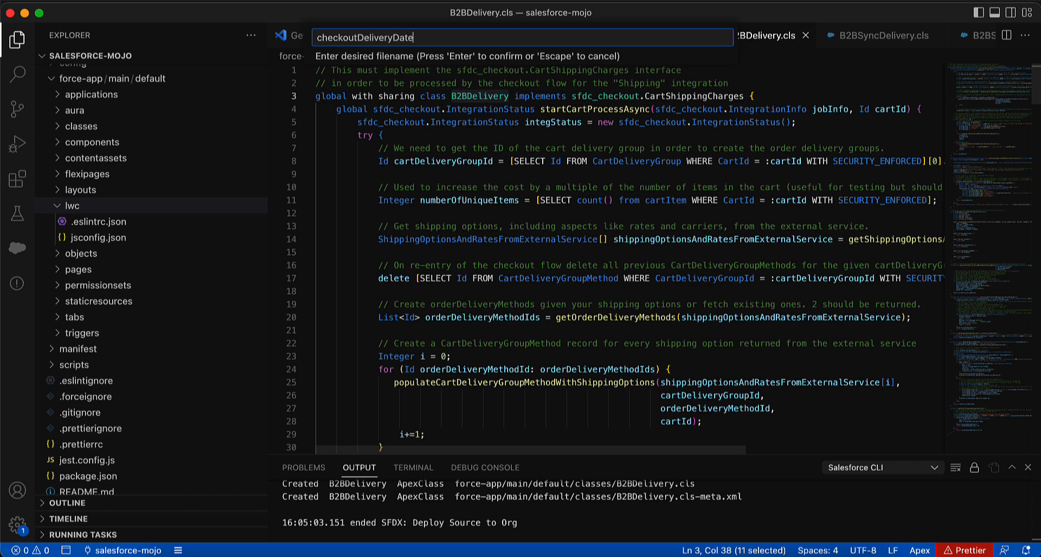
pyautogui.press('Return')
pyautogui.press('Return')
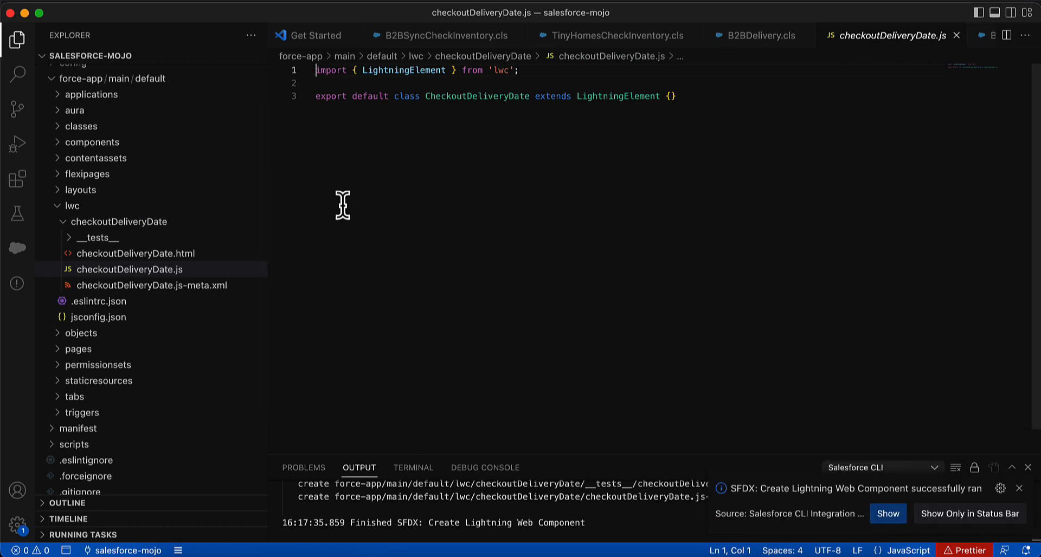
# Replace checkoutDeliveryDate.html with a Delivery Date heading and a date lightning-input whose onchange calls handleDeliveryDateChange, and save it
pyautogui.click(195, 254)
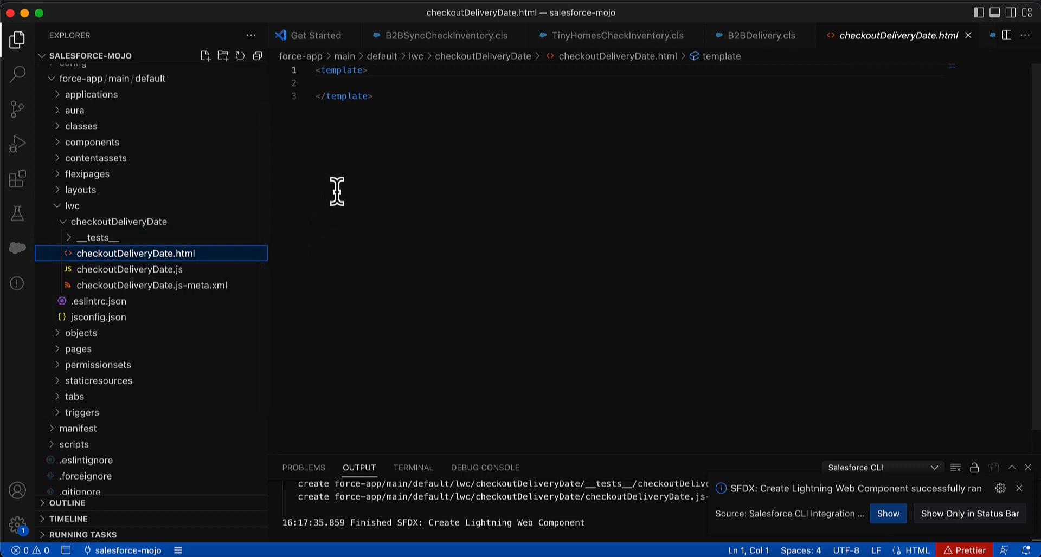
pyautogui.click(400, 132)
pyautogui.press('super+a')
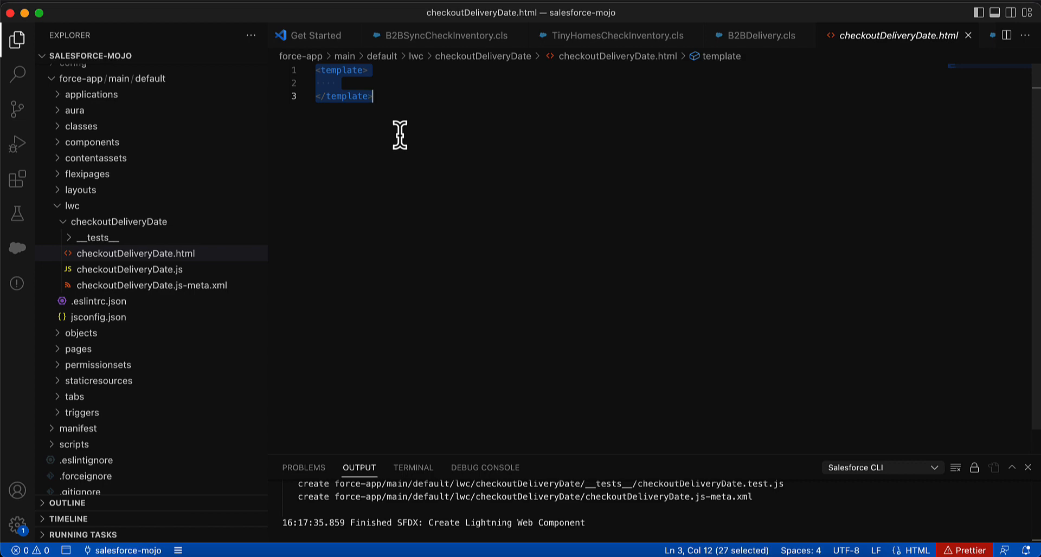
pyautogui.write('<template>     <div class="slds-m-bottom_medium">         <template if:true={isVisible}>             <h3 class="slds-text-heading_small slds-m-bottom_medium">                 Delivery Date             </h3>             <lightning-input                 disabled={isDisabled}                 type="date"                 name="delivery"                 variant="label-hidden"                 value ={deliveryDate}                 placeholder="Enter delivery date"                 label="Delivery Date"                 onchange={handleDeliveryDateChange}             ></lightning-input>         </template>     </div> </template>')
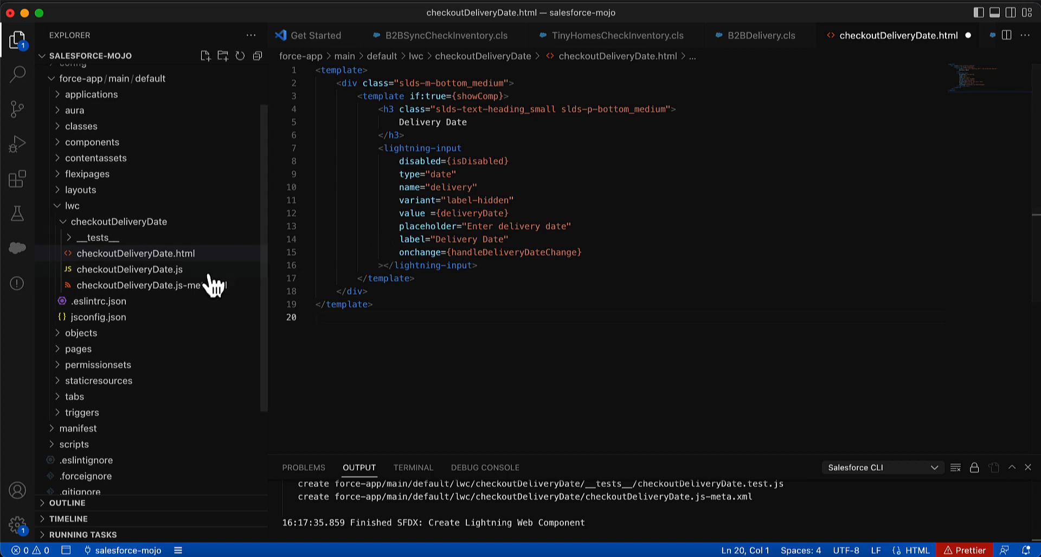
pyautogui.press('super+s')
# Replace checkoutDeliveryDate.js-meta.xml with an exposed lightning__FlowScreen configuration labelled Delivery Date, with cartId and outputDeliveryDate properties, and save it
pyautogui.click(199, 288)
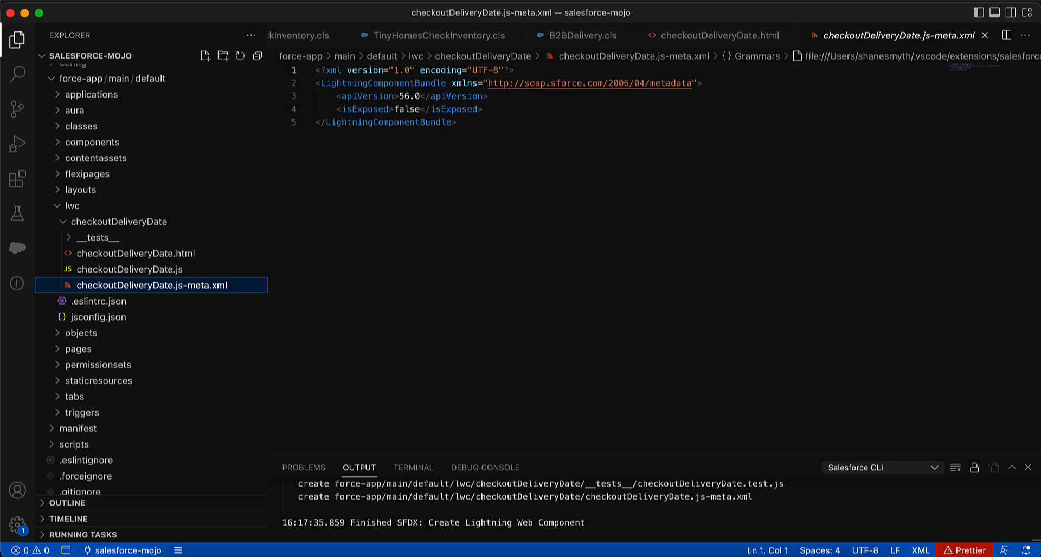
pyautogui.press('super+Tab')
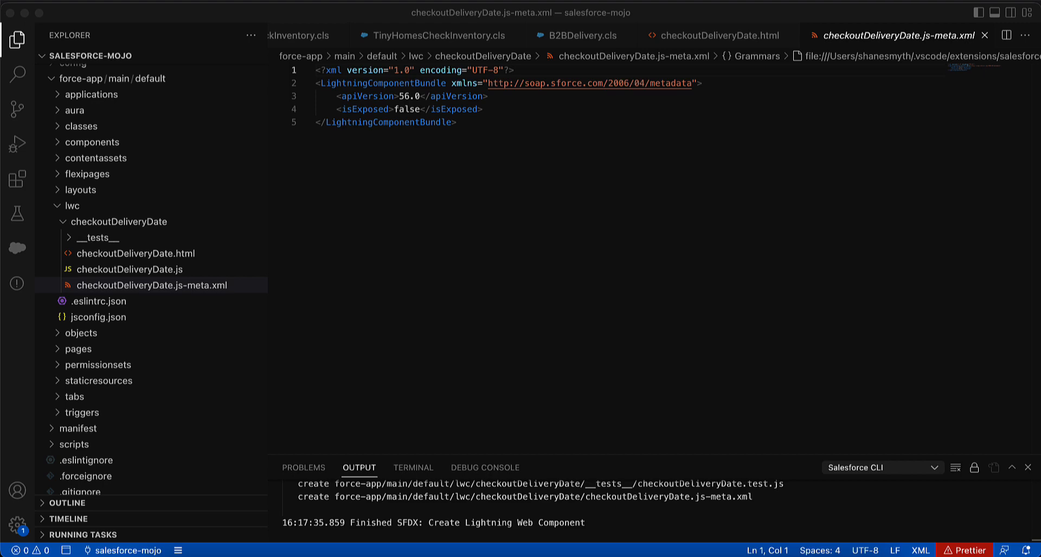
pyautogui.press('super+a')
pyautogui.press('super+v')
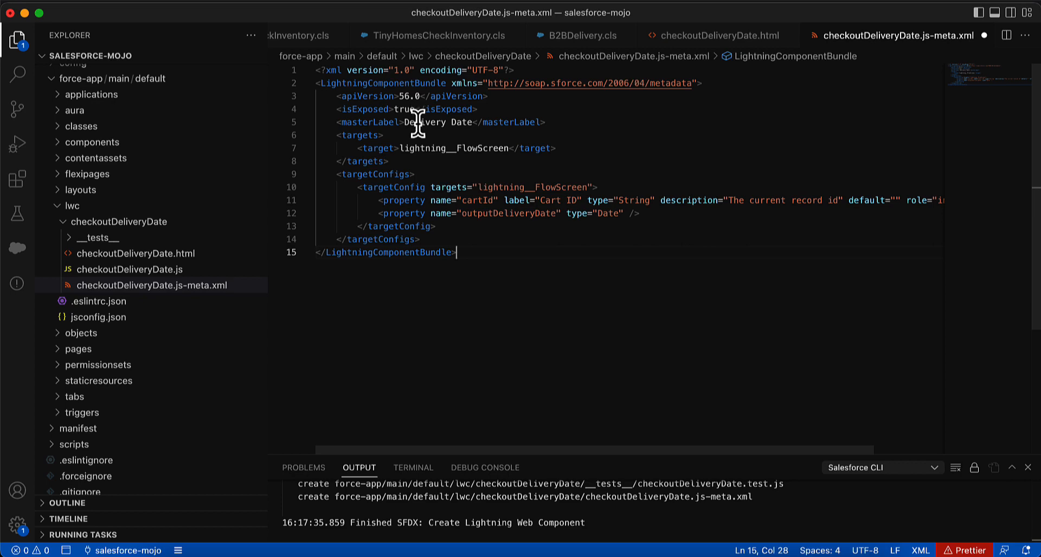
pyautogui.moveTo(454, 151)
pyautogui.press('cmd+s')
# Add an import of FlowAttributeChangeEvent from 'lightning/flowSupport' below the first import in checkoutDeliveryDate.js
pyautogui.click(201, 273)
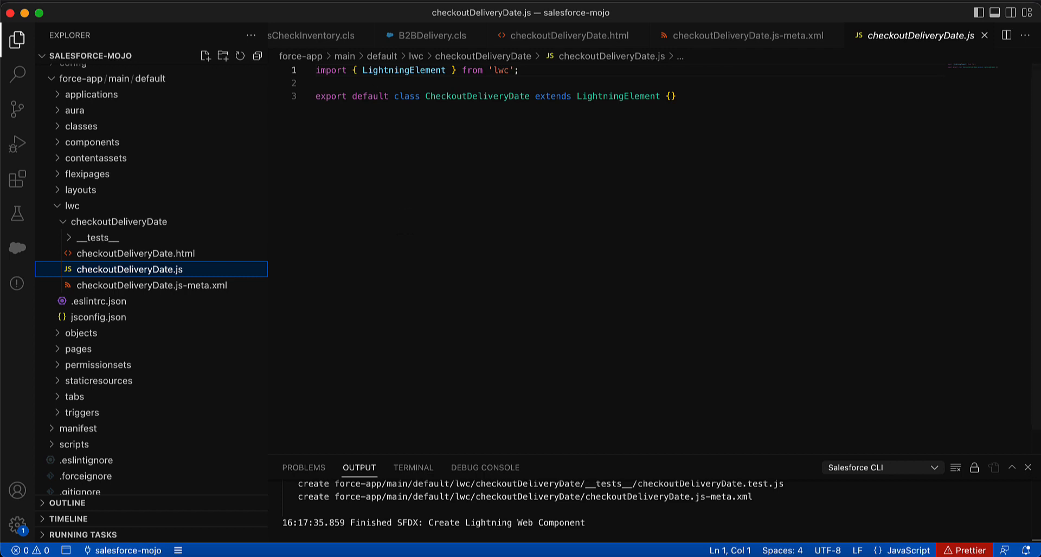
pyautogui.press('super+Tab')
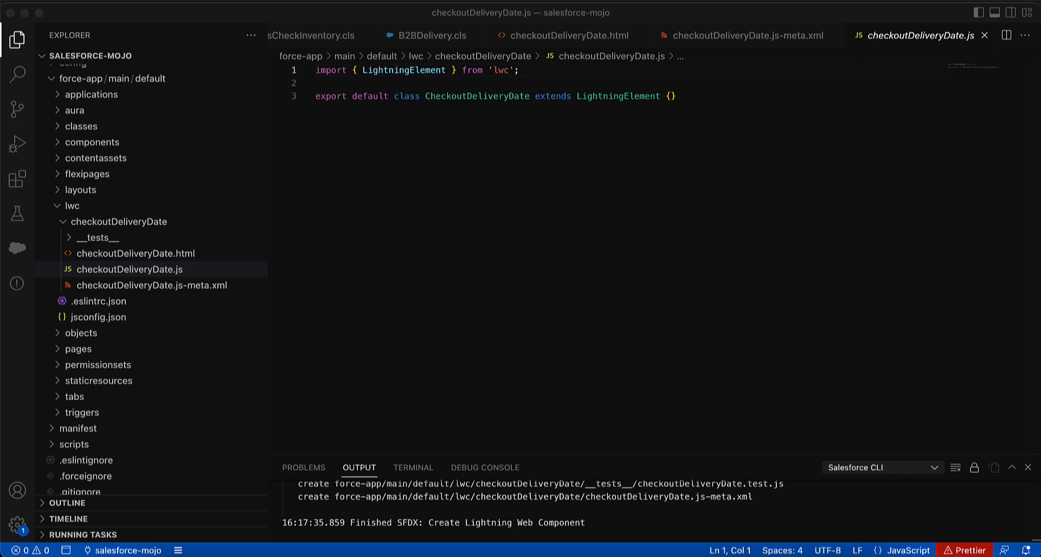
pyautogui.click(539, 70)
pyautogui.press('Return')
pyautogui.write("import { FlowAttributeChangeEvent } from 'lightning/flowSupport';")
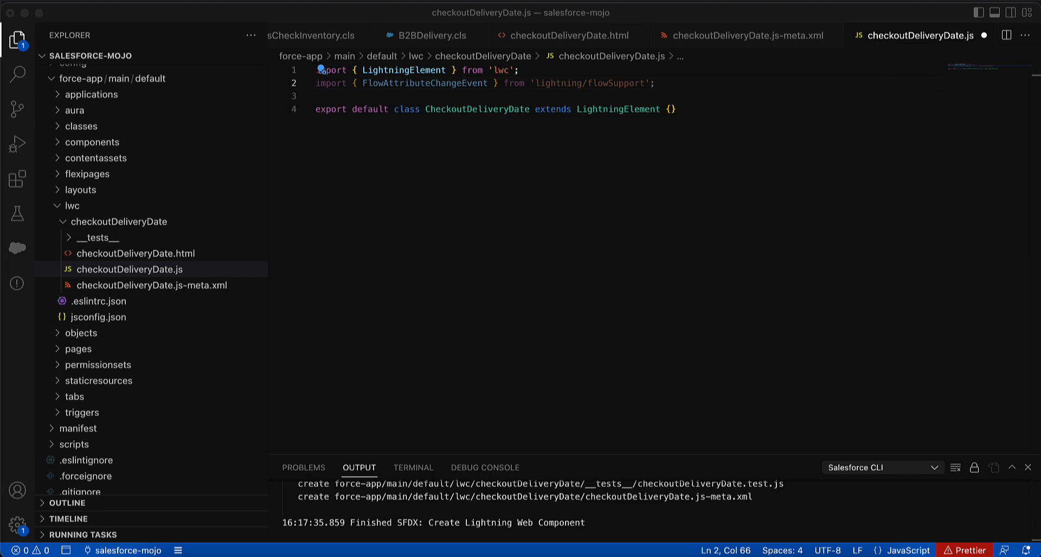
# Fill the CheckoutDeliveryDate class with its properties, cartId getter and setter, handleDeliveryDateChange and sendToScreenFlow, and add api to the lwc import
pyautogui.click(669, 116)
pyautogui.click(670, 111)
pyautogui.press('Return')
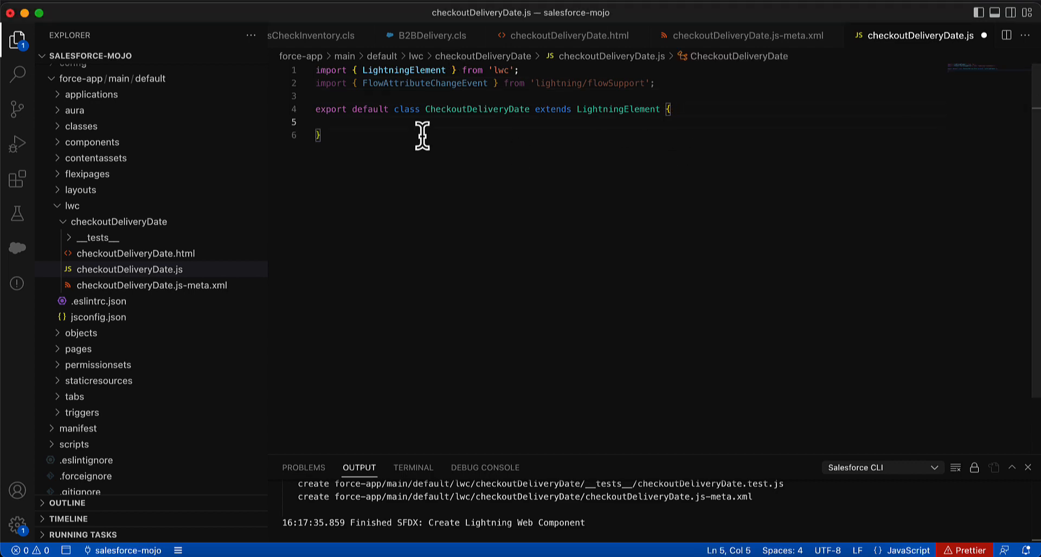
pyautogui.press('super+v')
pyautogui.scroll(5, 397, 183)
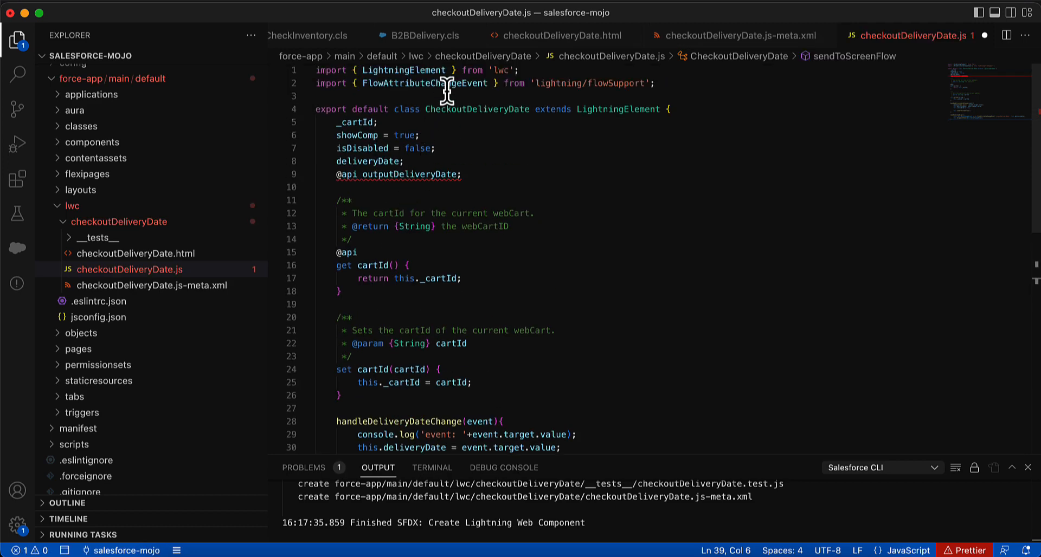
pyautogui.click(446, 70)
pyautogui.write(', api')
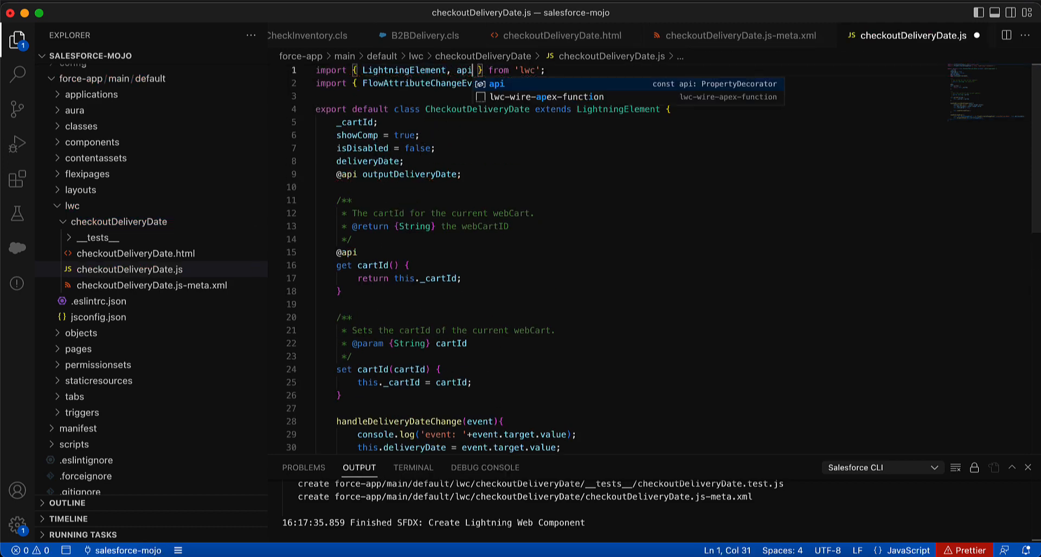
pyautogui.click(469, 158)
# Review the outputDeliveryDate property, the cartId getter and setter, and the two handler functions in checkoutDeliveryDate.js
pyautogui.doubleClick(414, 173)
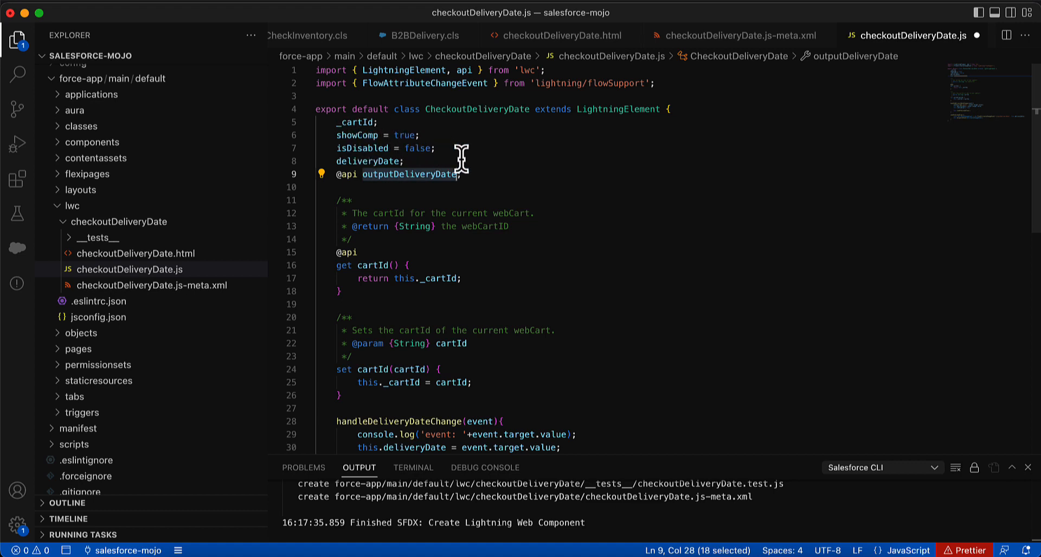
pyautogui.scroll(-3, 458, 156)
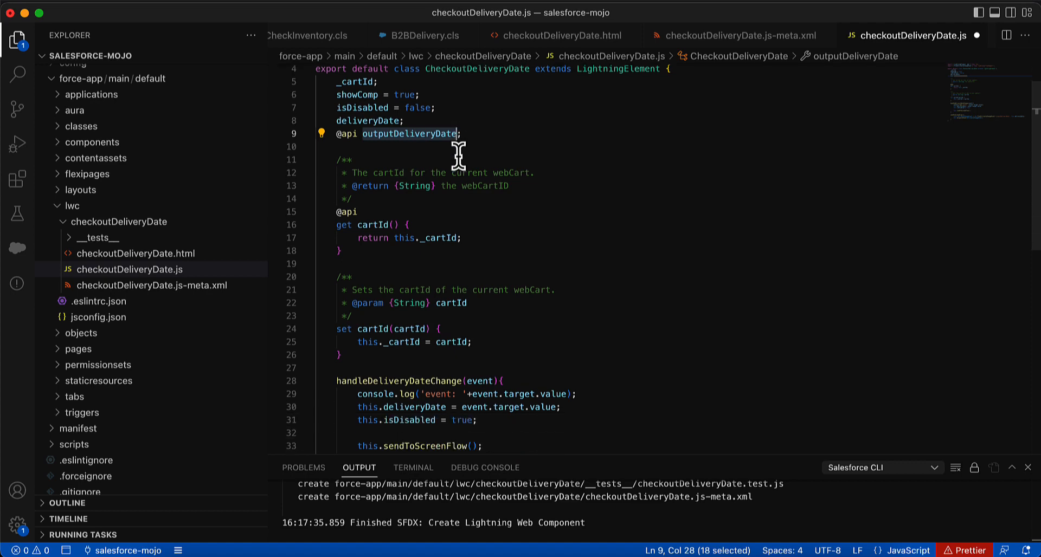
pyautogui.scroll(-3, 459, 145)
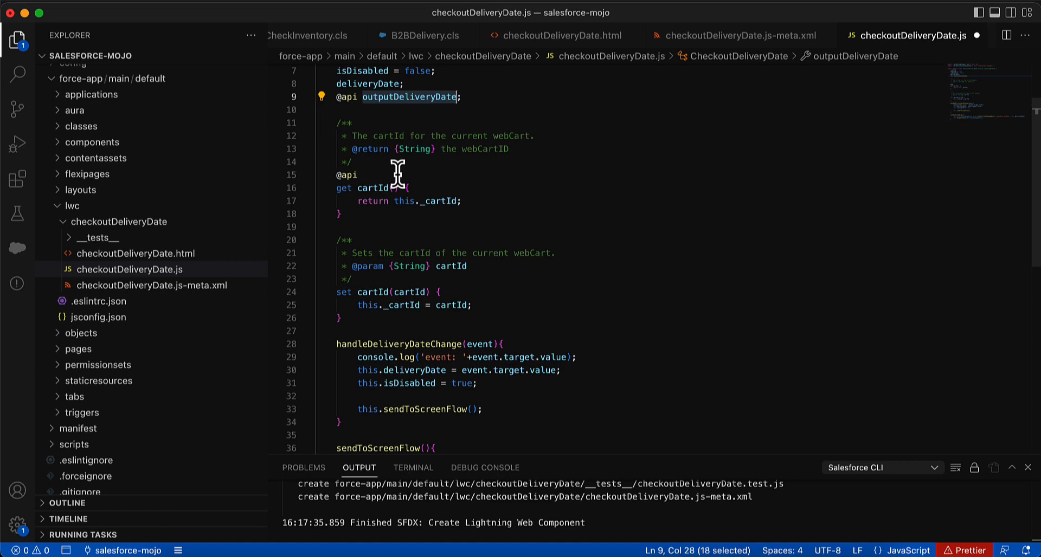
pyautogui.scroll(-2, 393, 174)
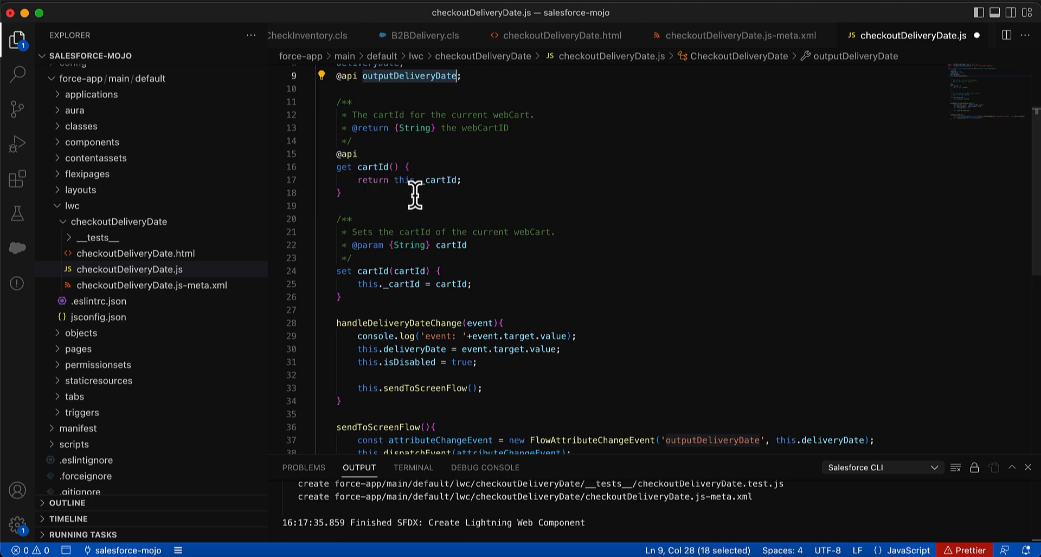
pyautogui.scroll(-5, 459, 244)
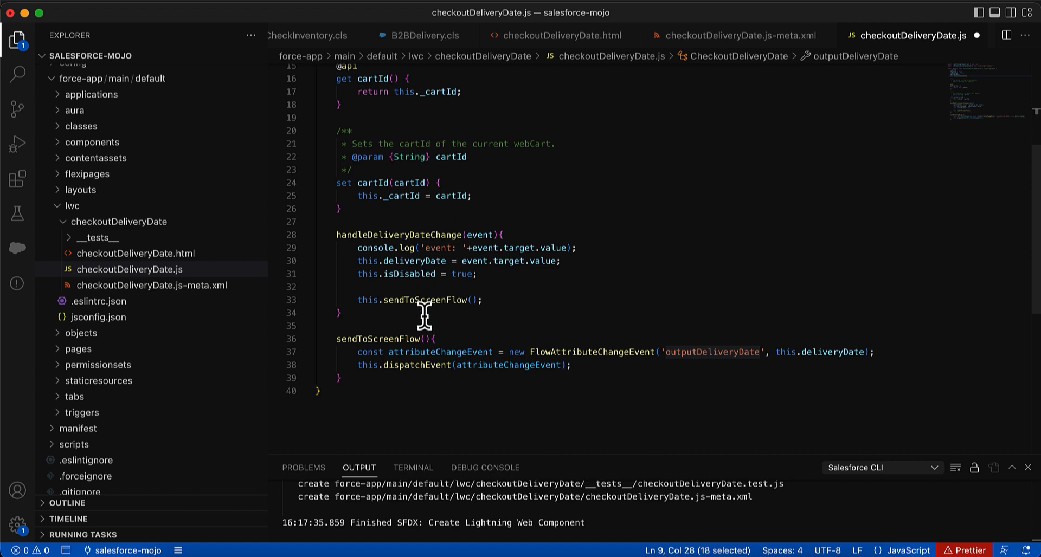
pyautogui.scroll(-1, 424, 315)
pyautogui.moveTo(335, 209); pyautogui.dragTo(369, 356)
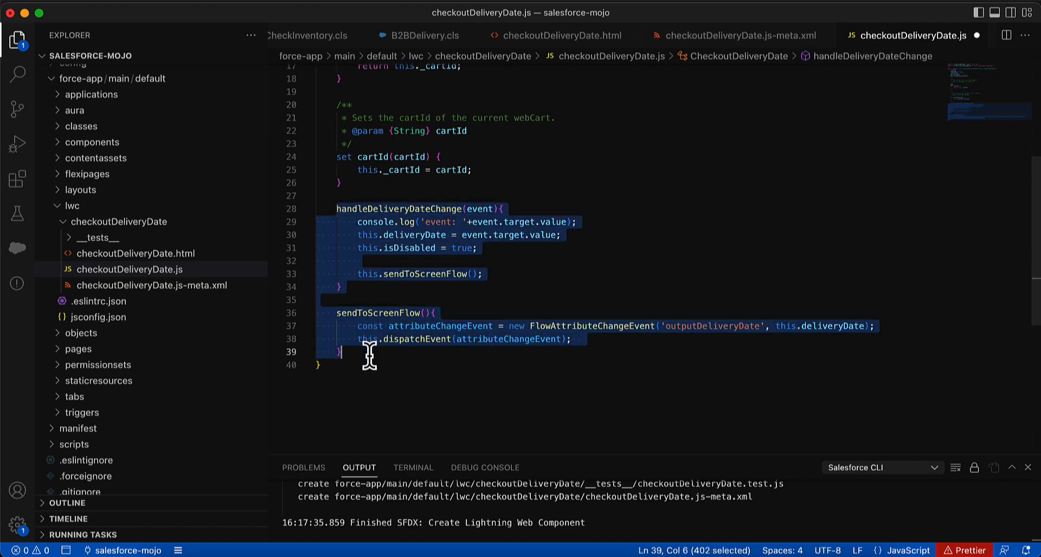
pyautogui.click(367, 292)
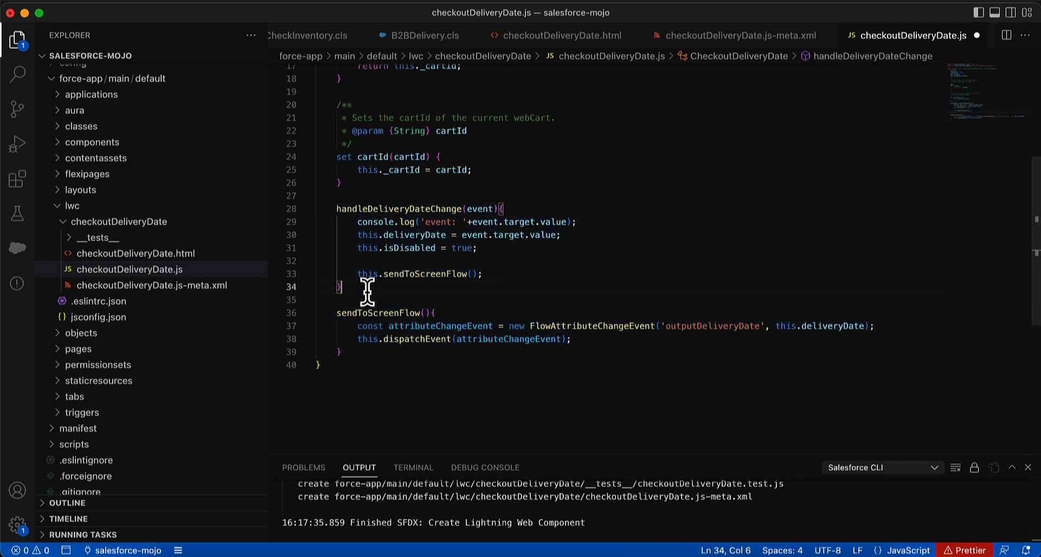
# Trace the HTML onchange handler through handleDeliveryDateChange, the deliveryDate assignment and the sendToScreenFlow call in the JavaScript file
pyautogui.click(187, 253)
pyautogui.doubleClick(471, 253)
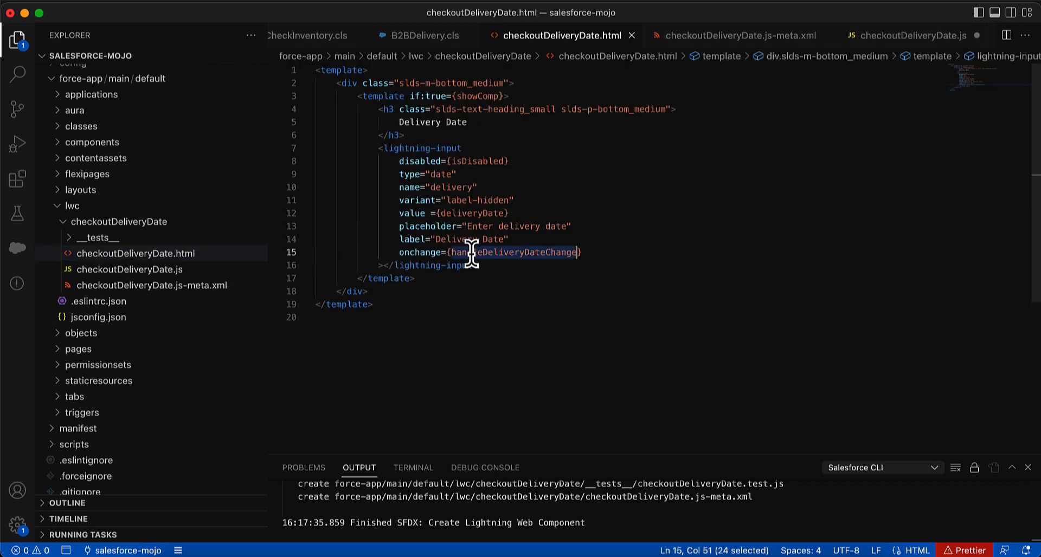
pyautogui.click(159, 271)
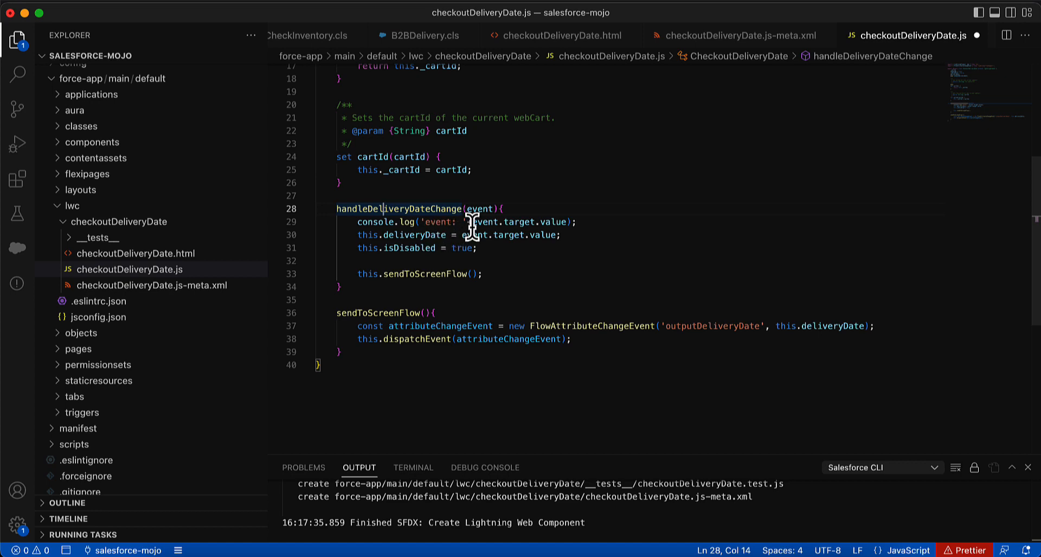
pyautogui.doubleClick(428, 235)
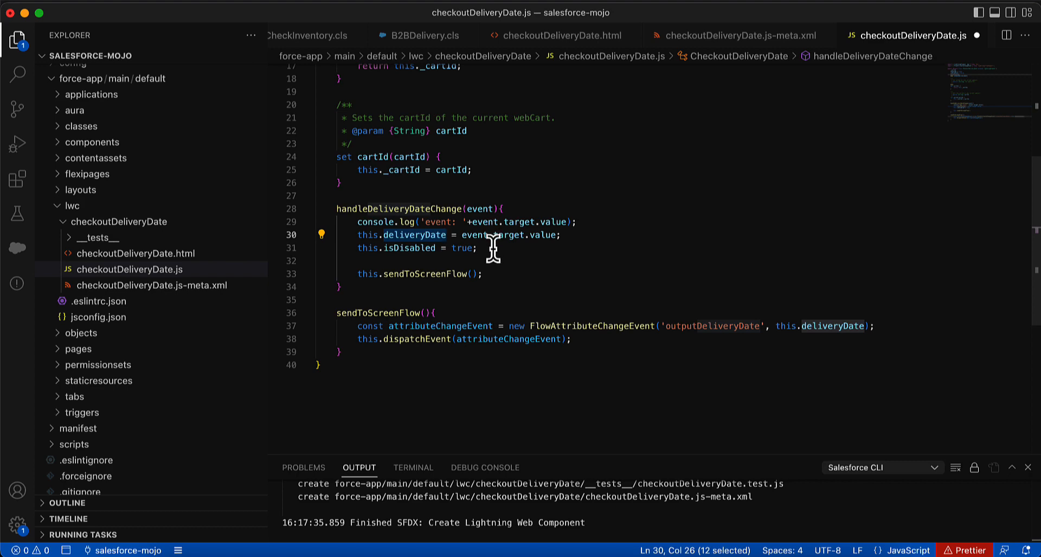
pyautogui.scroll(3, 493, 249)
pyautogui.scroll(-1, 494, 249)
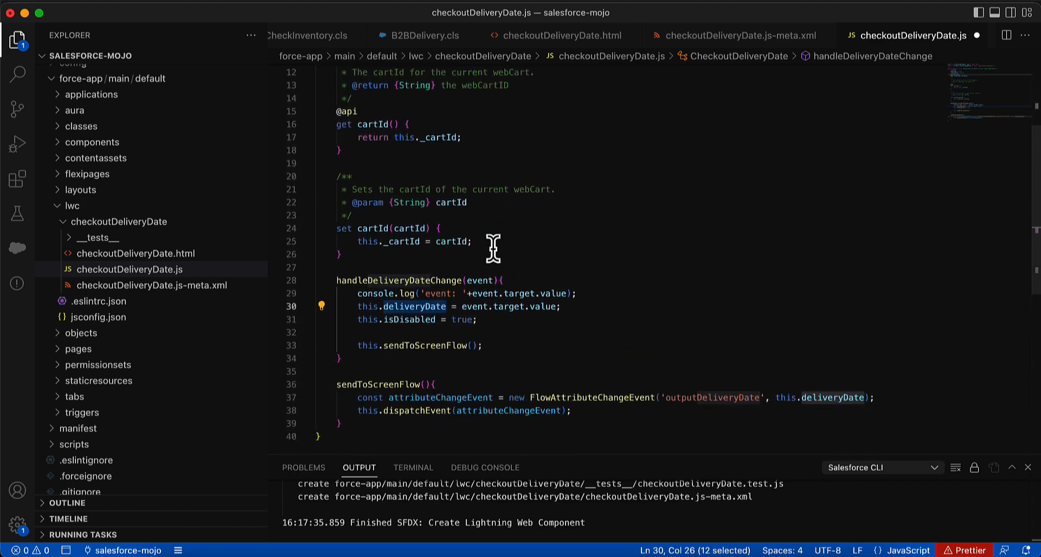
pyautogui.scroll(-2, 493, 250)
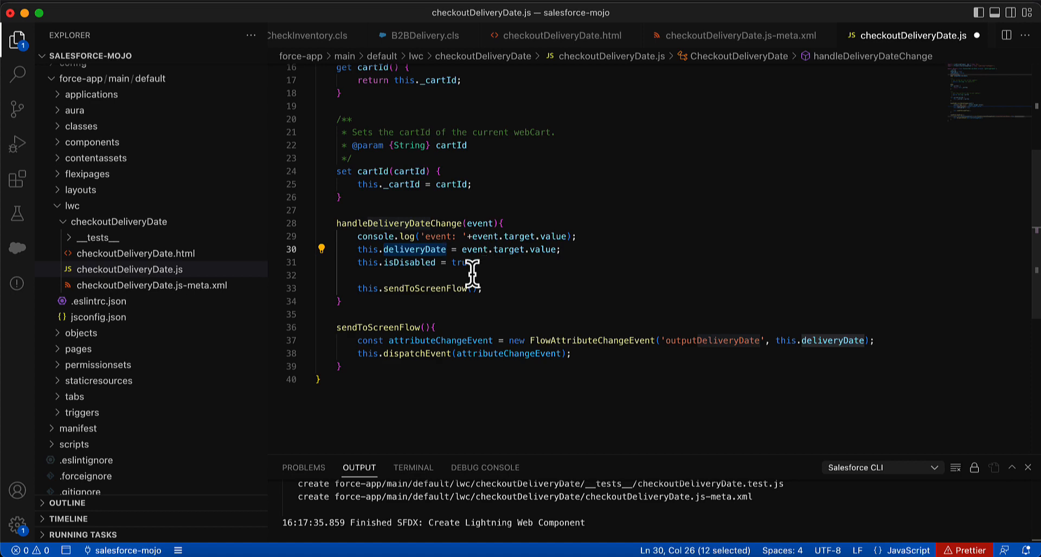
pyautogui.scroll(-2, 461, 276)
pyautogui.doubleClick(431, 255)
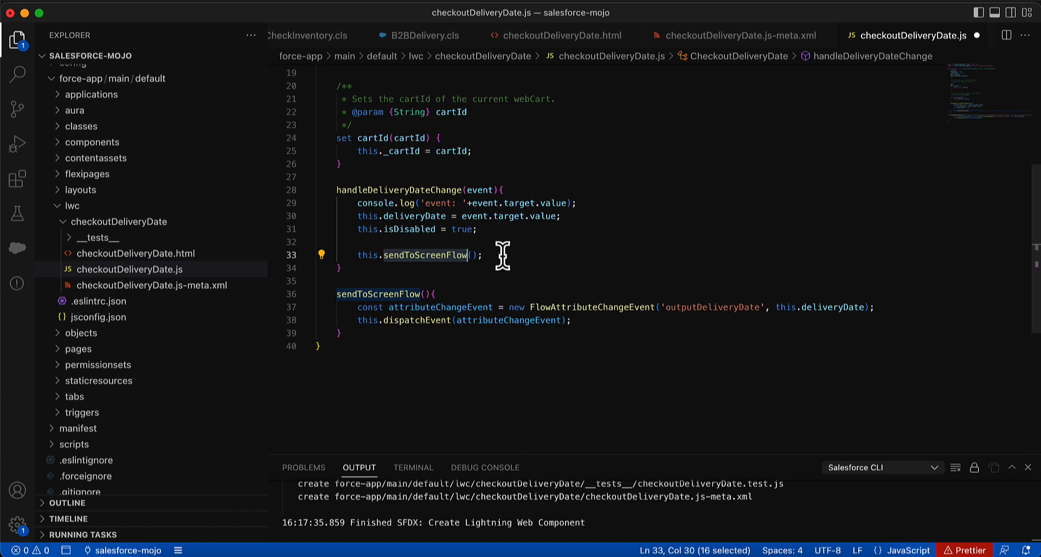
# Trace the FlowAttributeChangeEvent import, its use in sendToScreenFlow and its outputDeliveryDate and deliveryDate arguments, and save checkoutDeliveryDate.js
pyautogui.doubleClick(553, 307)
pyautogui.scroll(5, 537, 280)
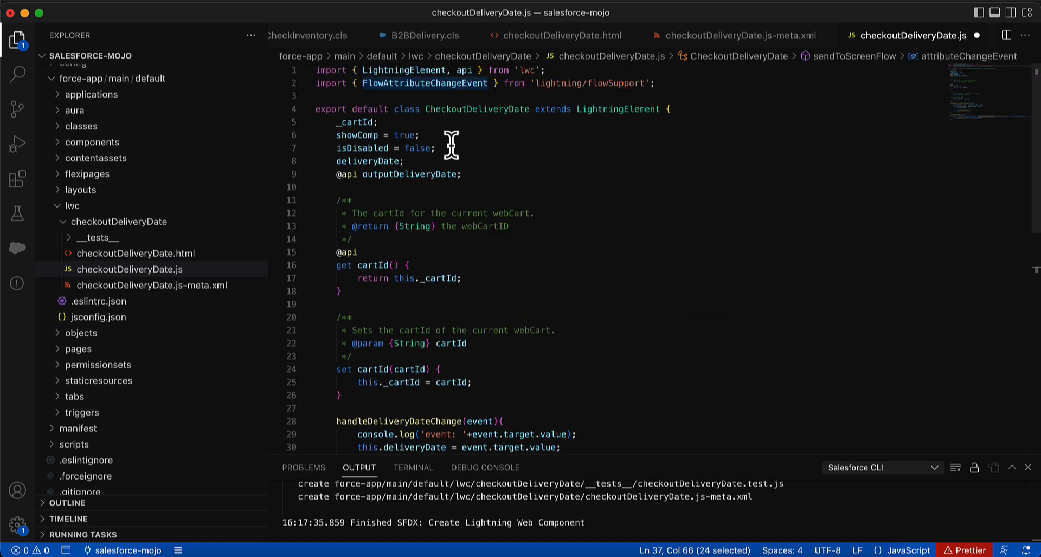
pyautogui.scroll(-5, 506, 257)
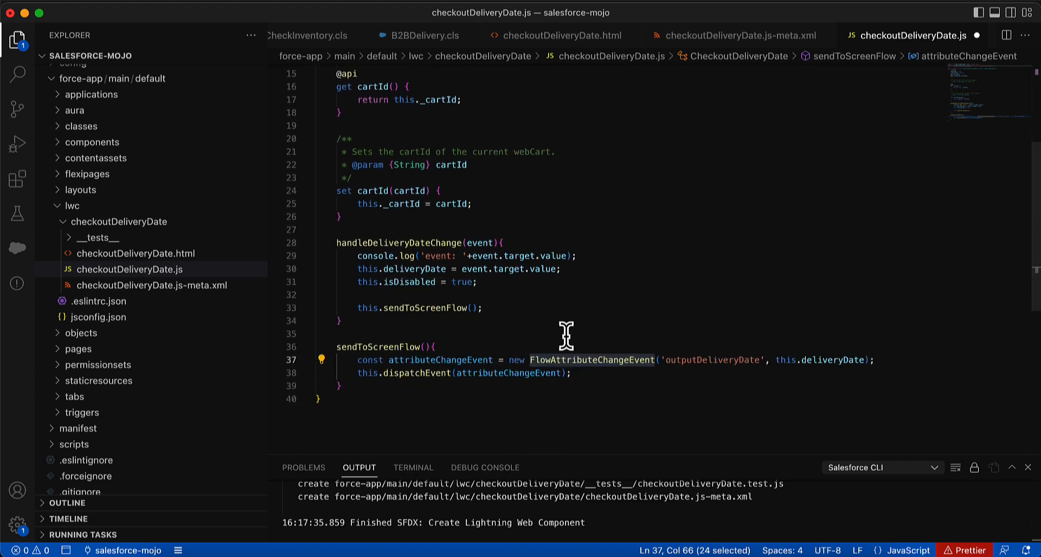
pyautogui.doubleClick(808, 342)
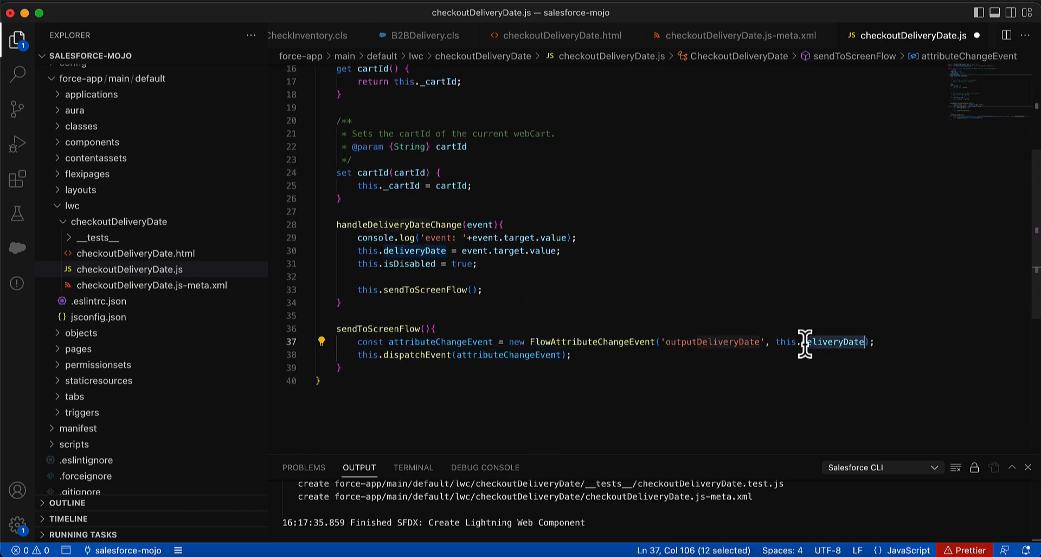
pyautogui.doubleClick(725, 342)
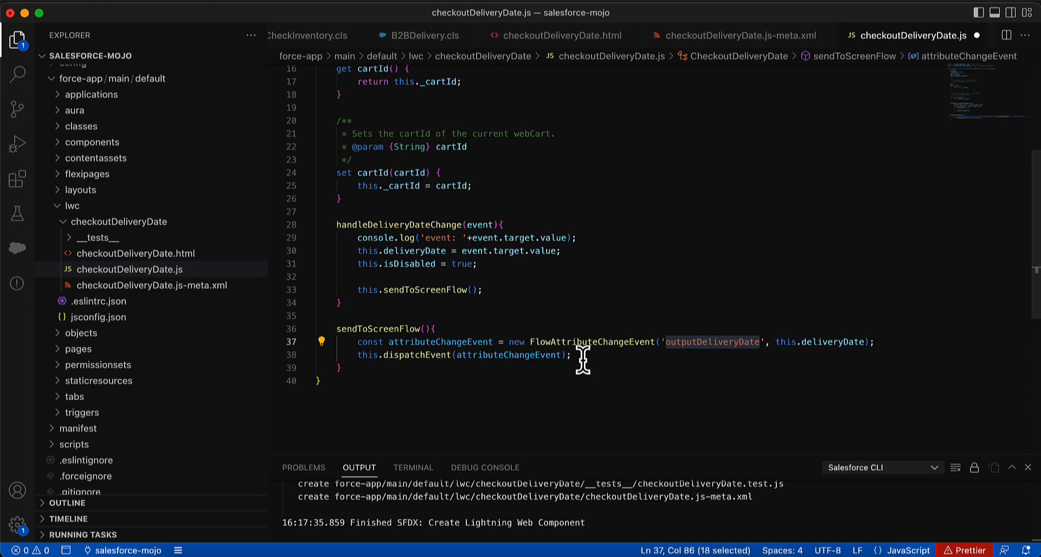
pyautogui.press('super+s')
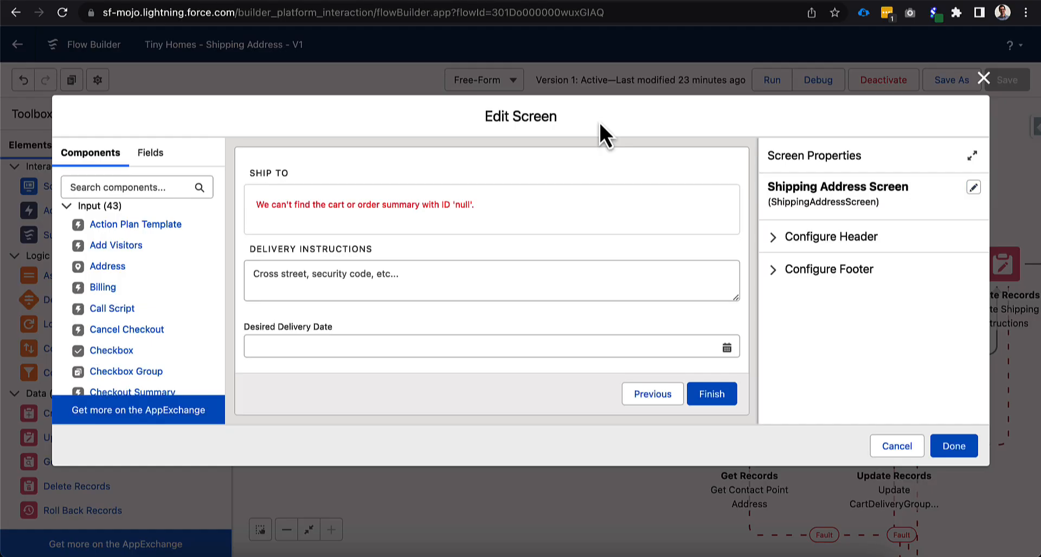
# Switch to Flow Builder, reload it, and add the custom Delivery Date component below Desired Delivery Date in the Shipping Address Screen
pyautogui.press('super+r')
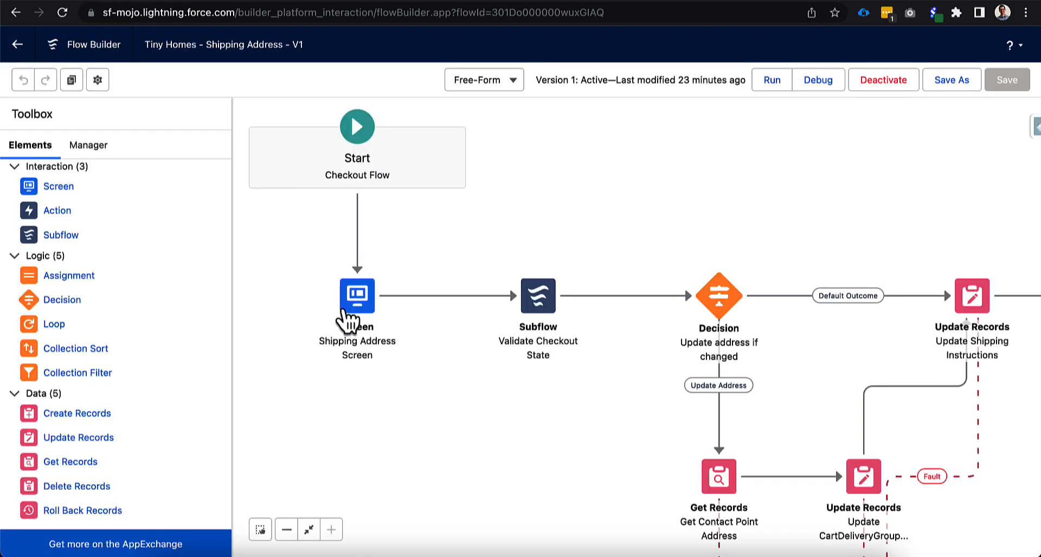
pyautogui.doubleClick(355, 303)
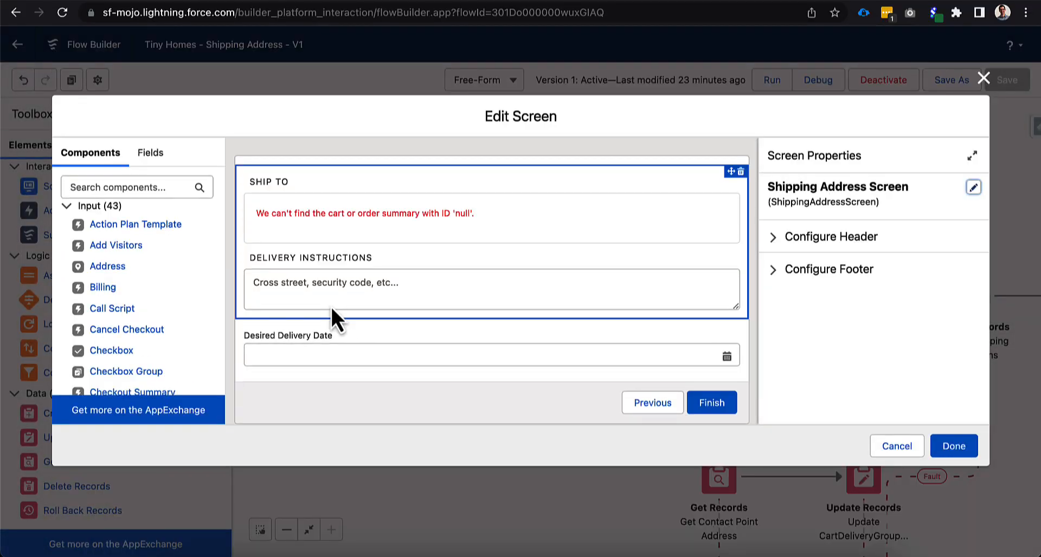
pyautogui.scroll(-15, 128, 323)
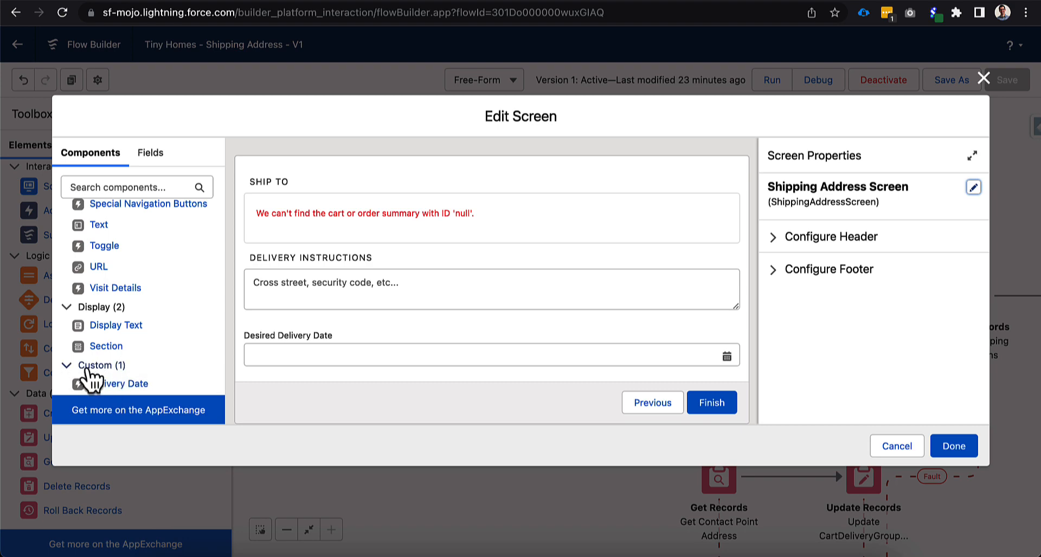
pyautogui.moveTo(108, 384); pyautogui.dragTo(314, 366)
pyautogui.scroll(-2, 354, 375)
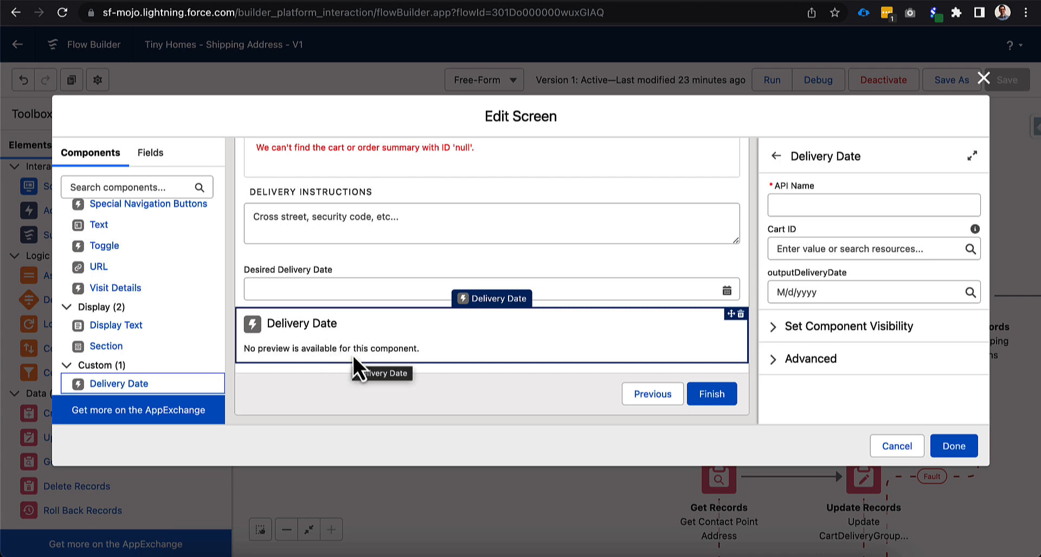
# Give the Delivery Date component the API name deliverydate, set its Cart ID to {!cartId}, and accept the screen changes
pyautogui.click(784, 206)
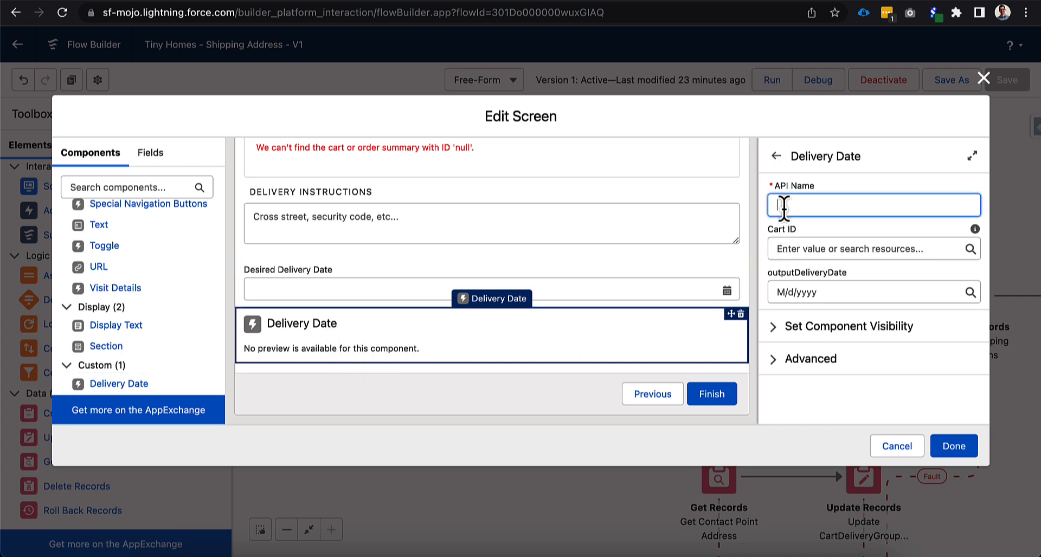
pyautogui.write('deliverydate')
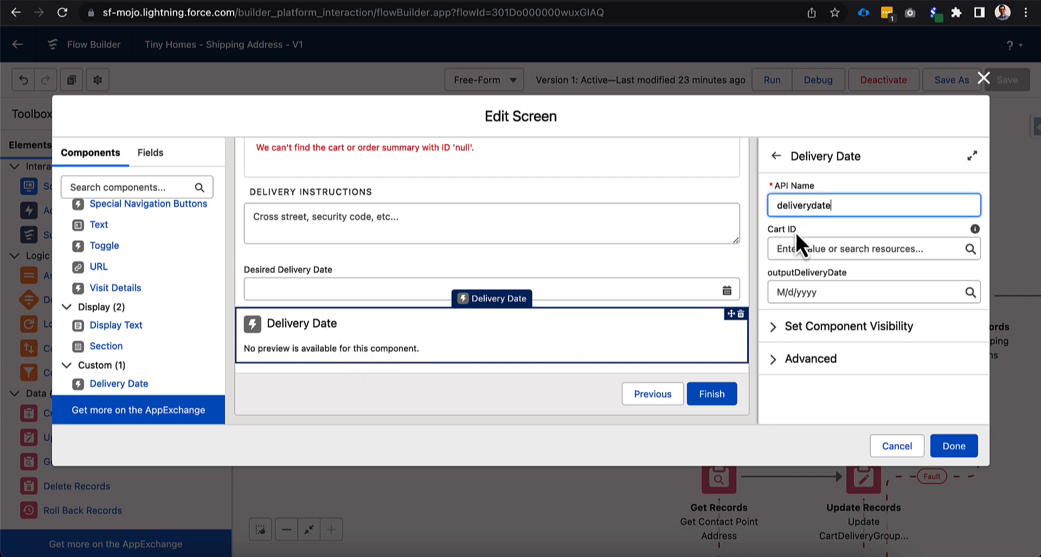
pyautogui.click(791, 249)
pyautogui.write('cart')
pyautogui.click(817, 393)
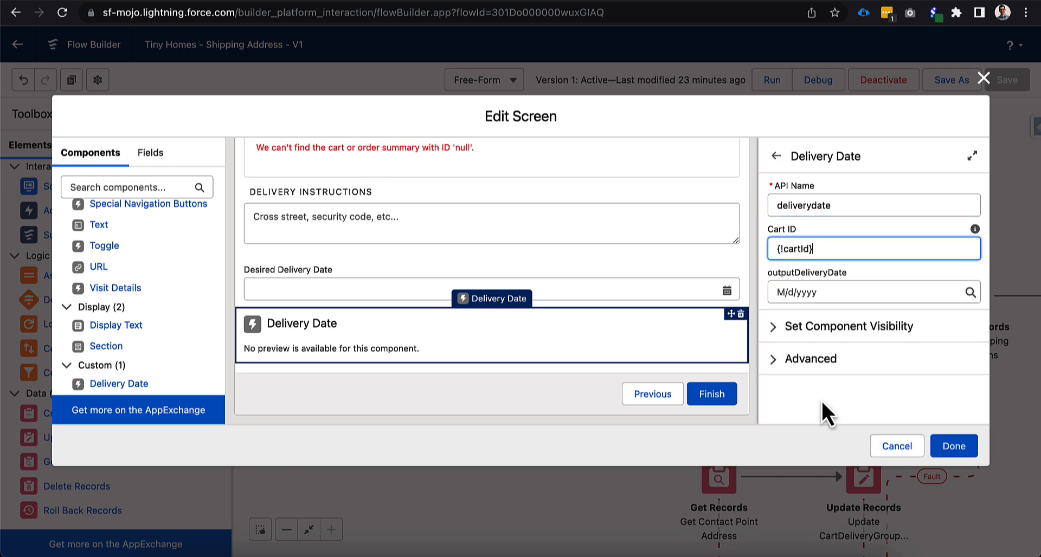
pyautogui.click(656, 366)
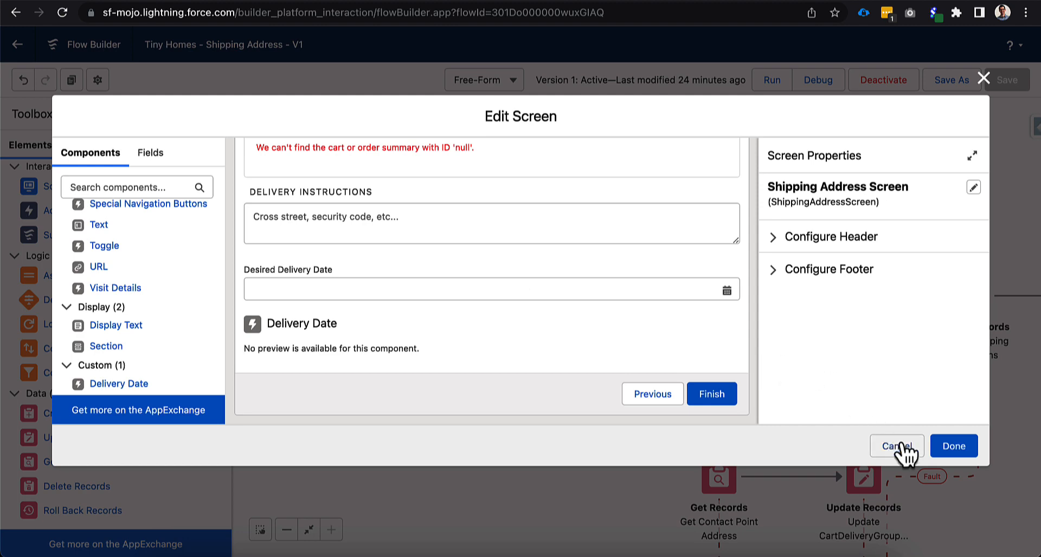
pyautogui.click(942, 450)
# In the Update Cart element, set the Delivery_Date__c value to deliverydate > outputDeliveryDate instead of Desired_Delivery_Date
pyautogui.moveTo(814, 350); pyautogui.dragTo(588, 341)
pyautogui.doubleClick(861, 283)
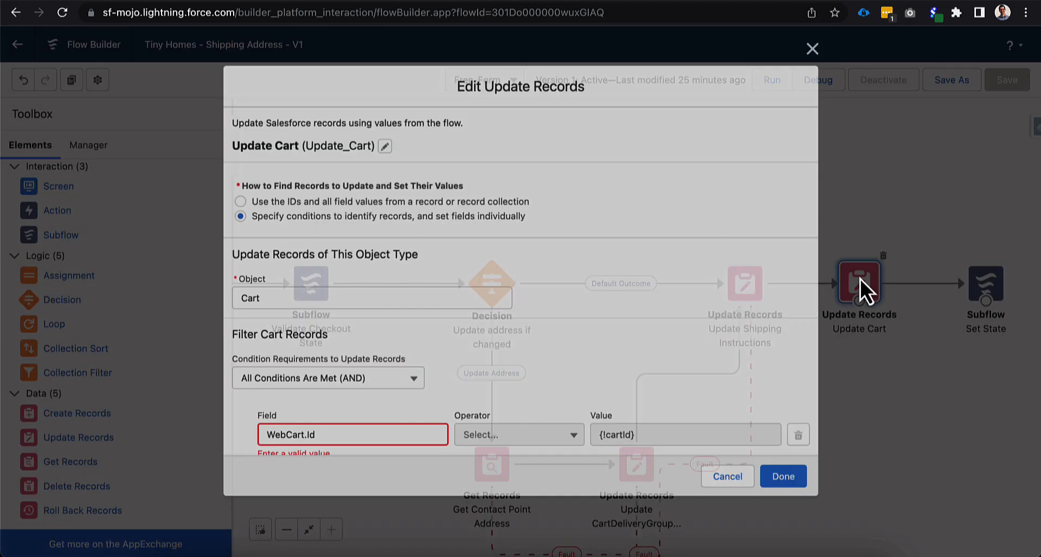
pyautogui.scroll(-3, 421, 390)
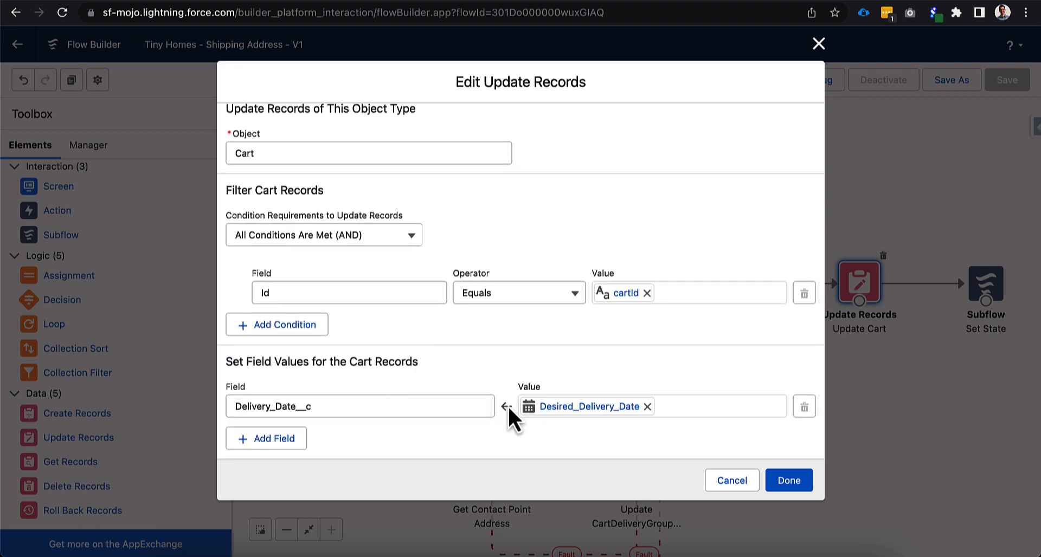
pyautogui.click(646, 407)
pyautogui.click(605, 407)
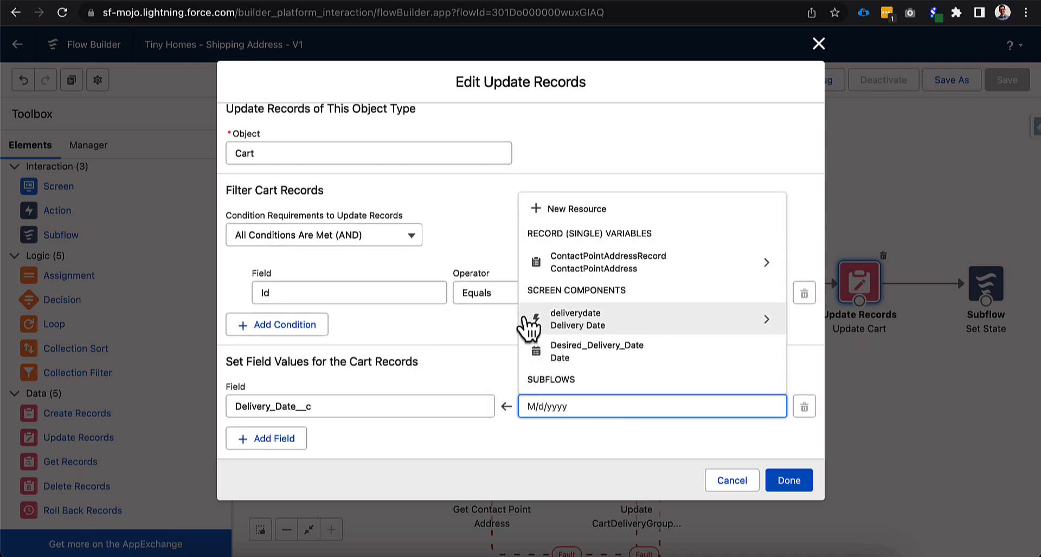
pyautogui.click(646, 321)
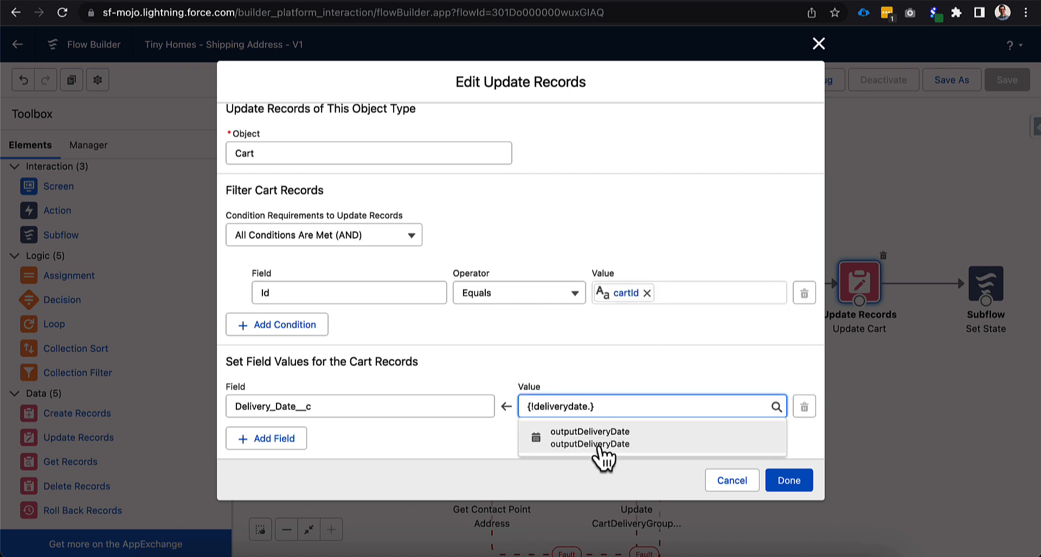
pyautogui.click(598, 446)
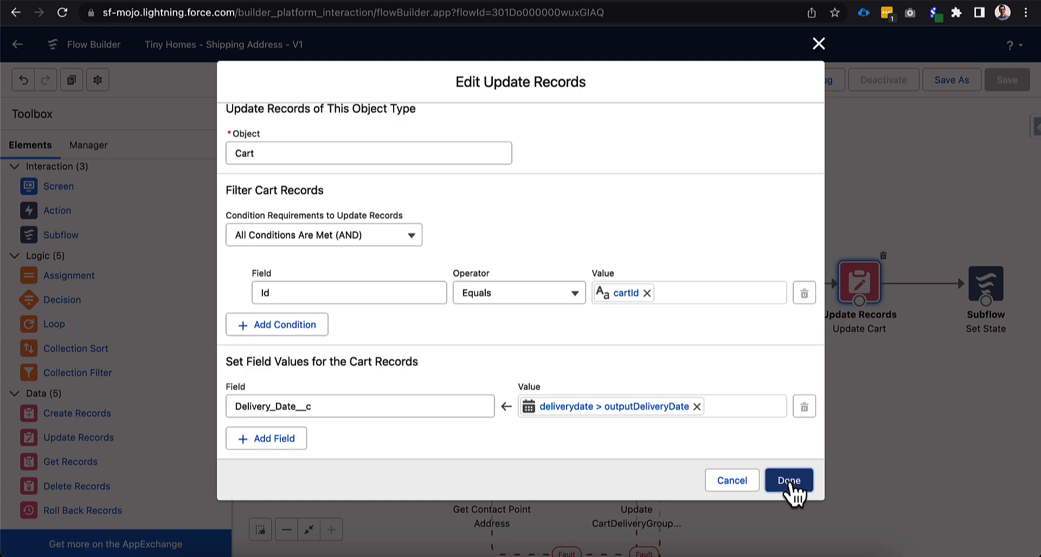
pyautogui.click(789, 481)
pyautogui.hscroll(-5, 445, 380)
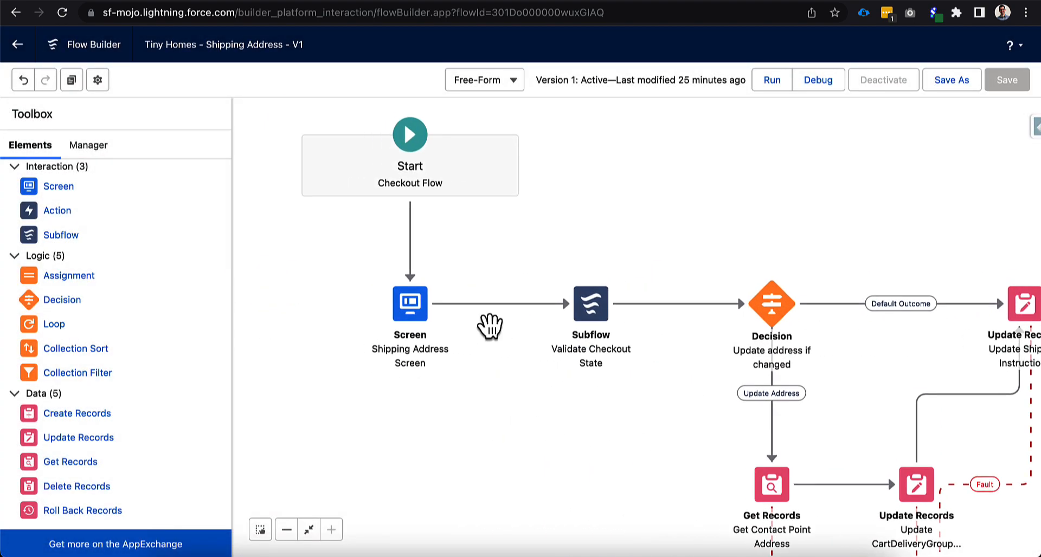
pyautogui.doubleClick(426, 318)
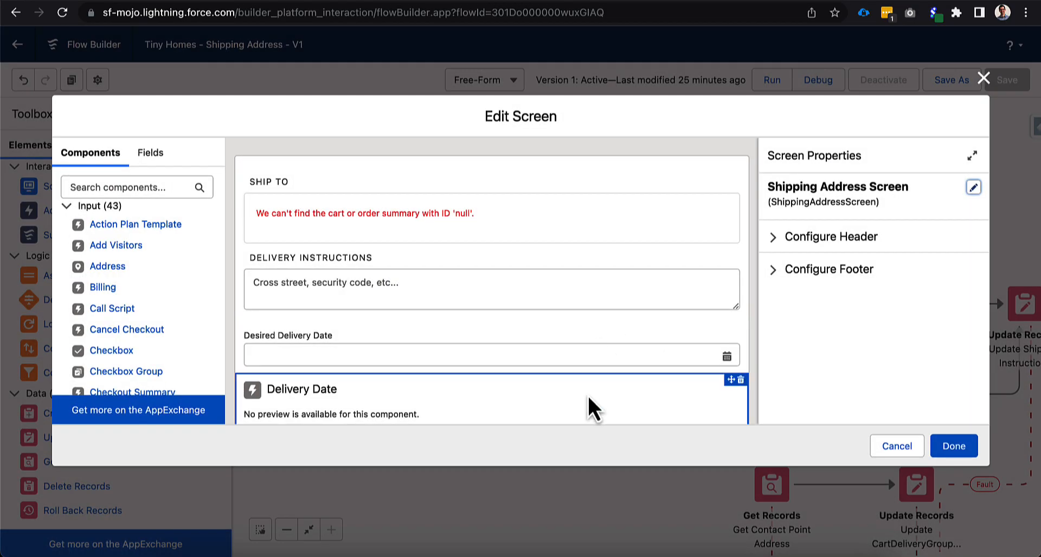
pyautogui.click(594, 410)
pyautogui.click(837, 291)
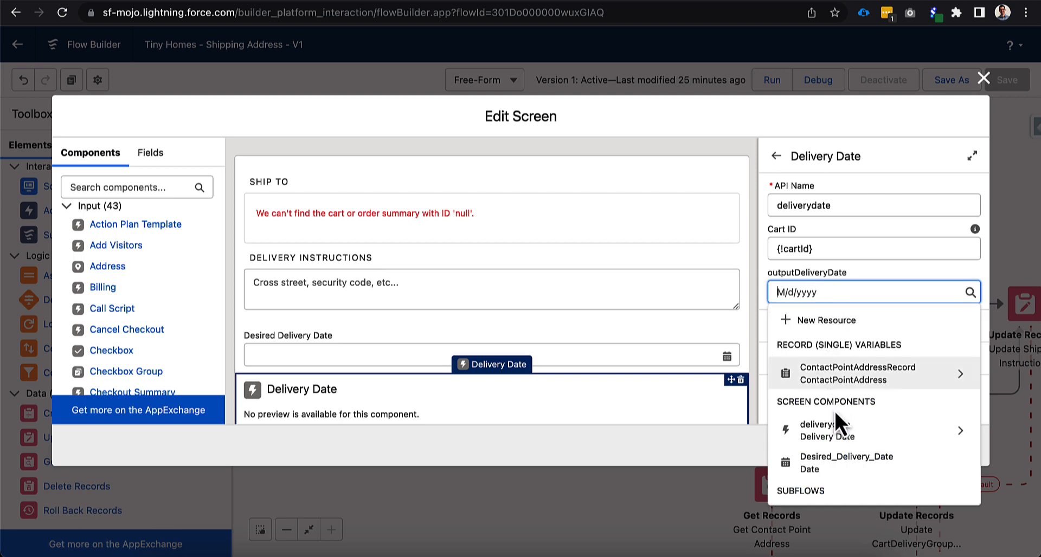
pyautogui.click(840, 428)
pyautogui.click(819, 328)
pyautogui.click(889, 447)
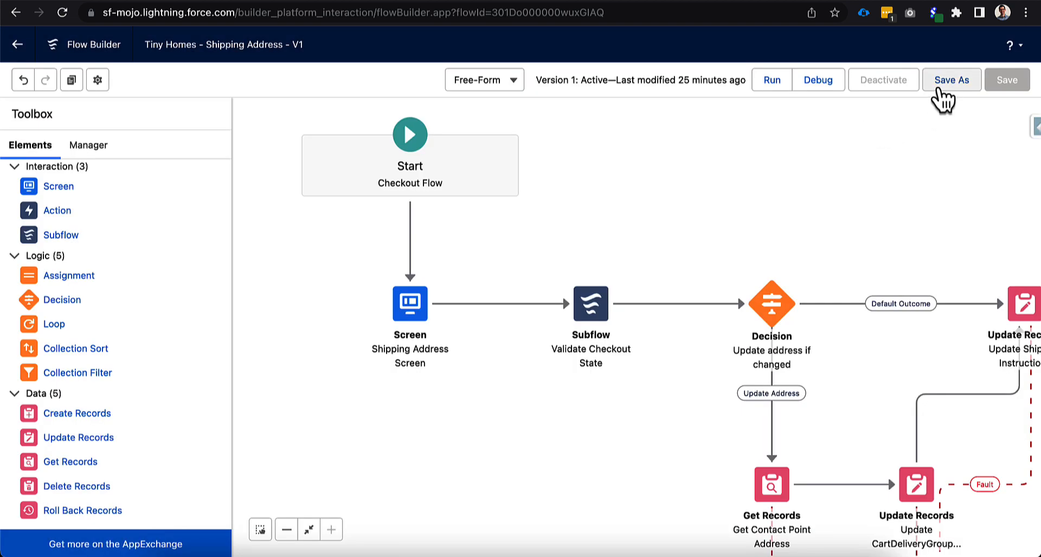
# Save the Tiny Homes - Shipping Address flow as a new version and activate it
pyautogui.click(944, 80)
pyautogui.click(786, 399)
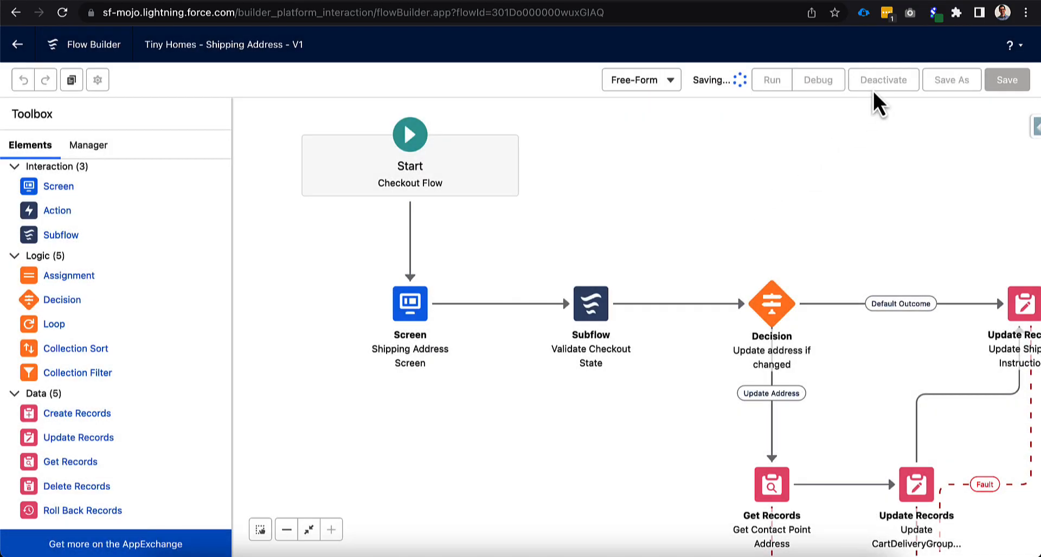
pyautogui.click(879, 87)
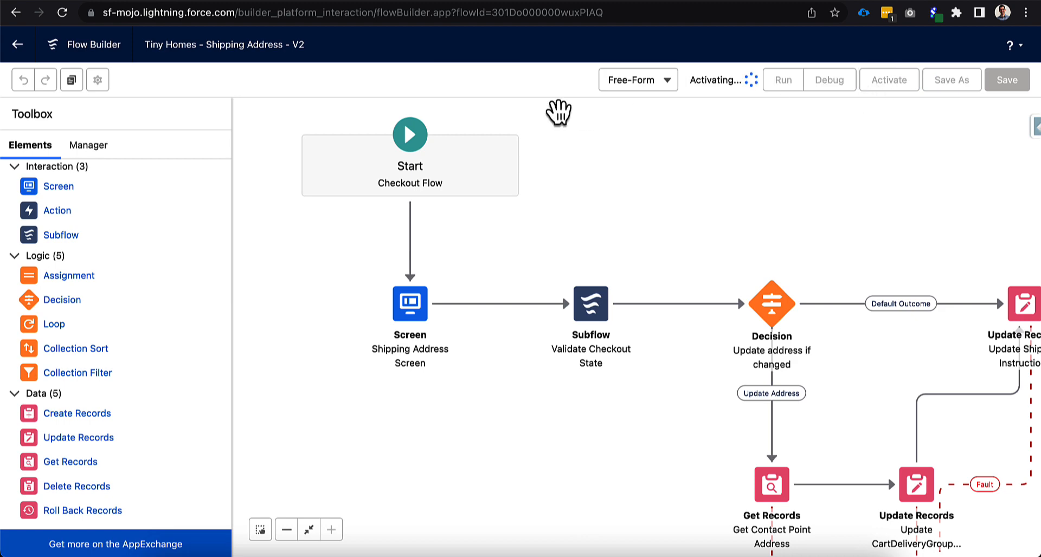
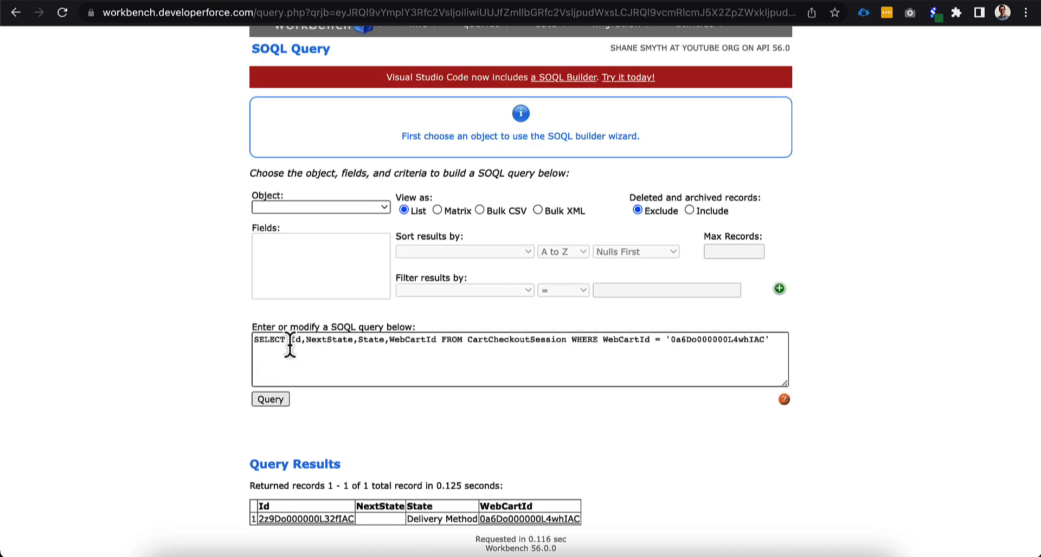
# In Workbench, delete the CartCheckoutSession record returned by the SOQL query for the current cart
pyautogui.doubleClick(497, 340)
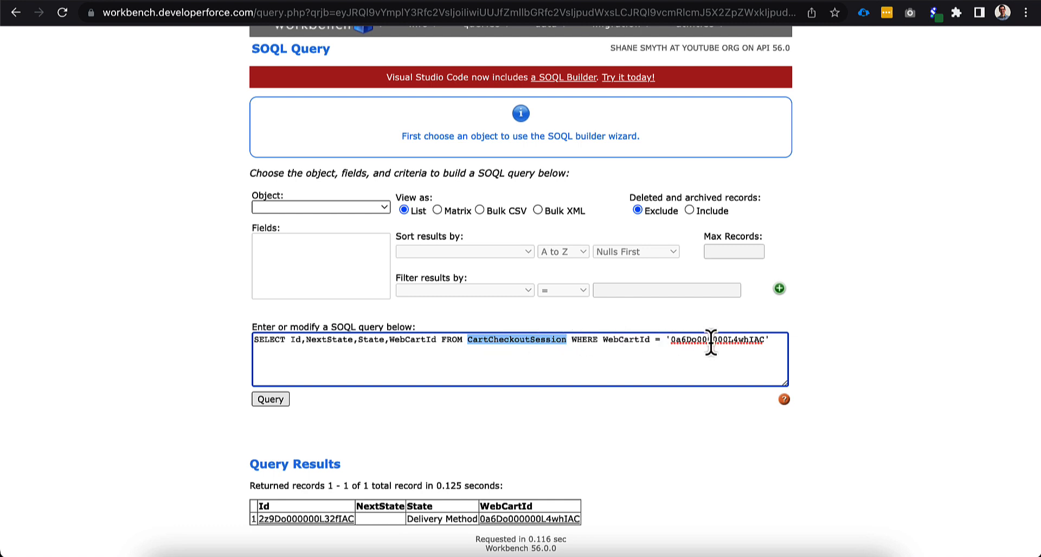
pyautogui.click(152, 465)
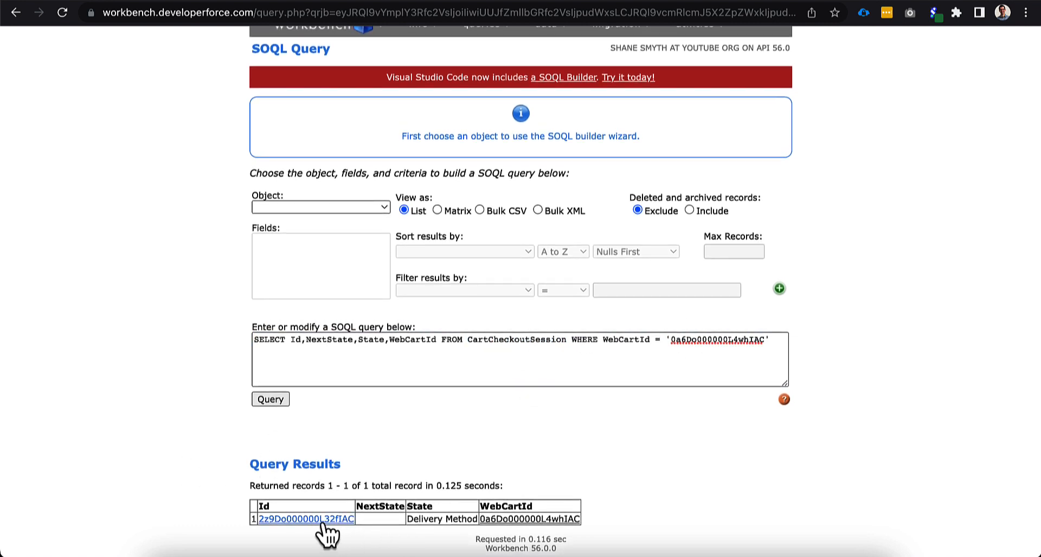
pyautogui.moveTo(314, 520)
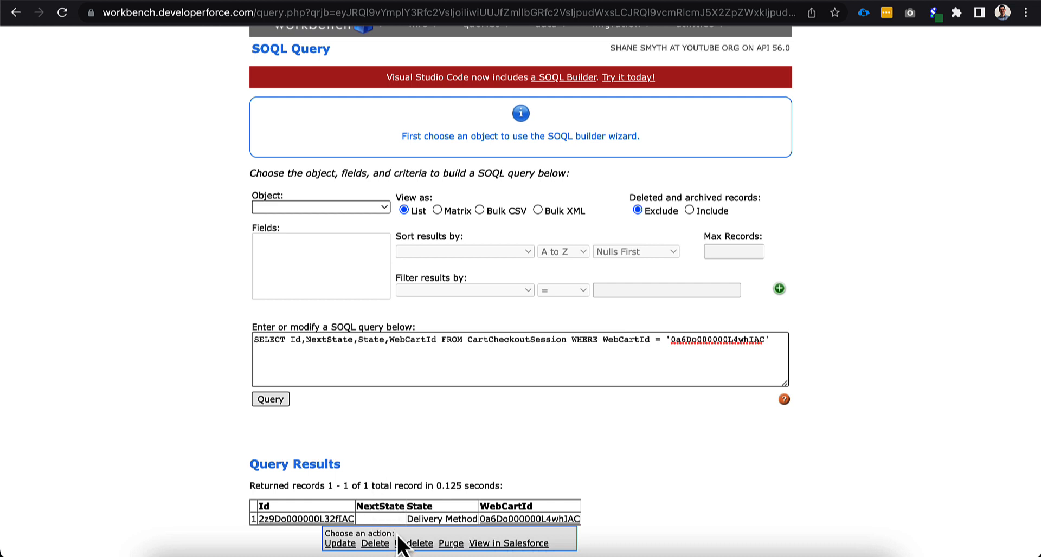
pyautogui.click(373, 544)
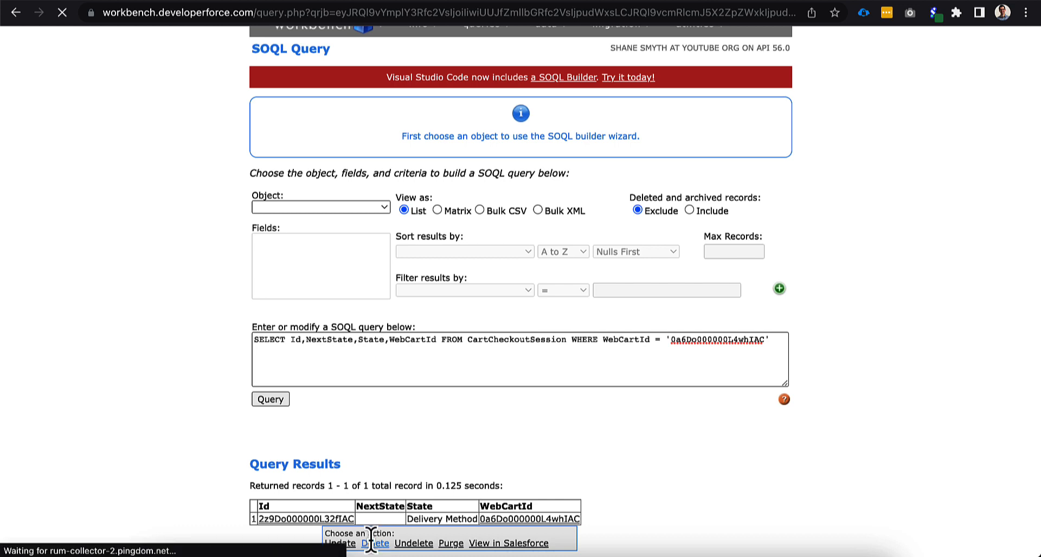
pyautogui.click(296, 185)
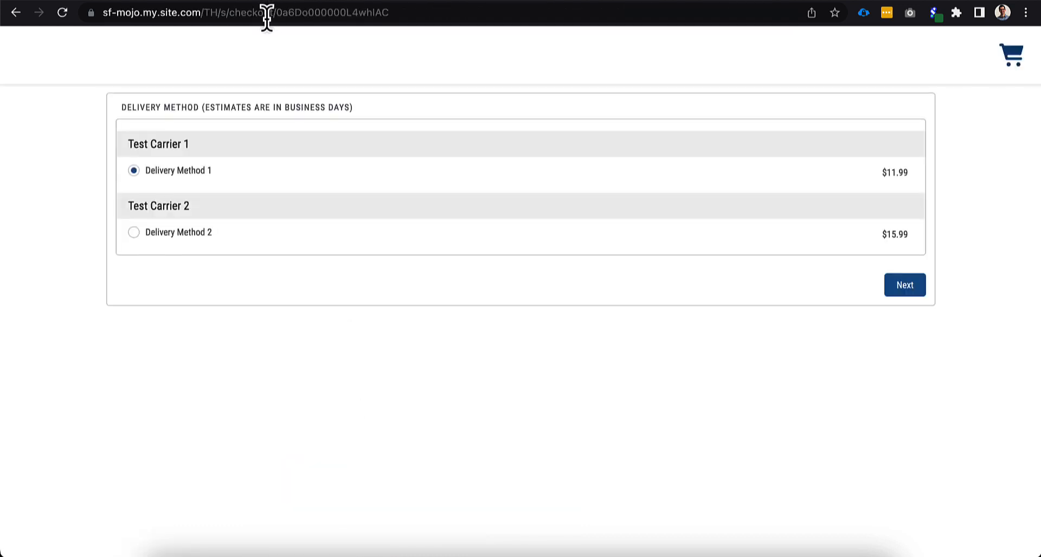
# Reload the store's checkout page, pick Feb 27, 2023 in the custom Delivery Date field, and continue to the next checkout stage
pyautogui.click(269, 12)
pyautogui.press('Return')
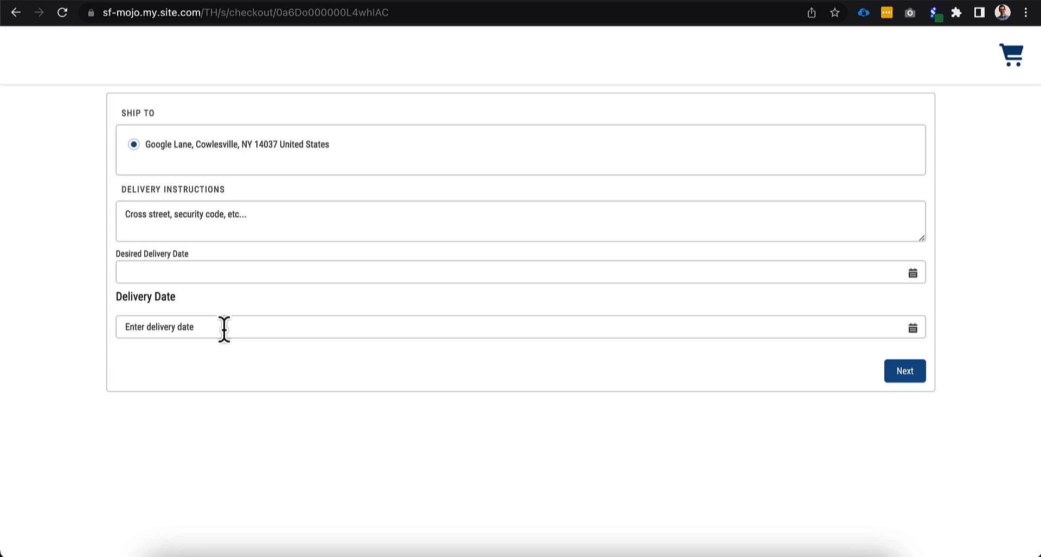
pyautogui.click(260, 327)
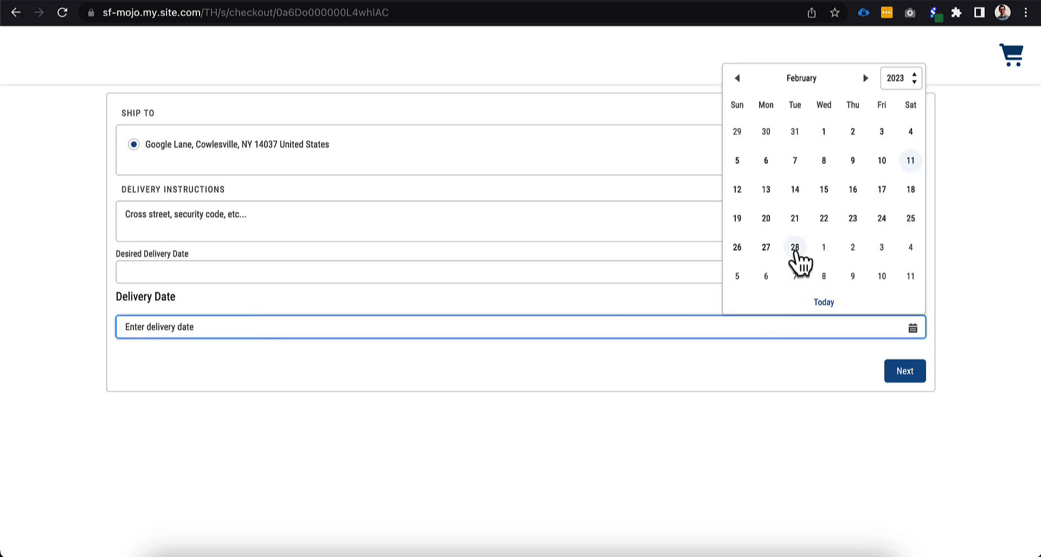
pyautogui.click(769, 249)
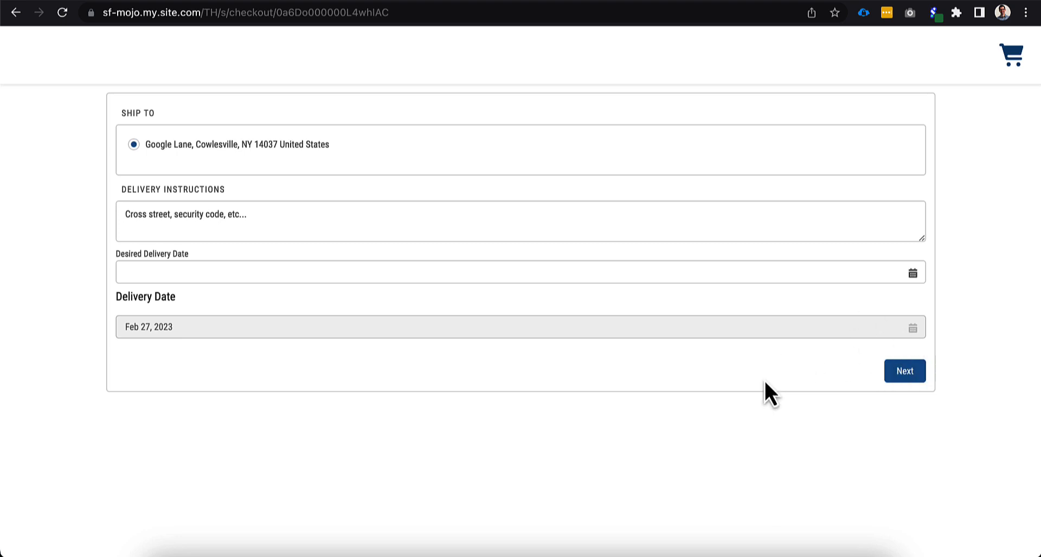
pyautogui.click(896, 379)
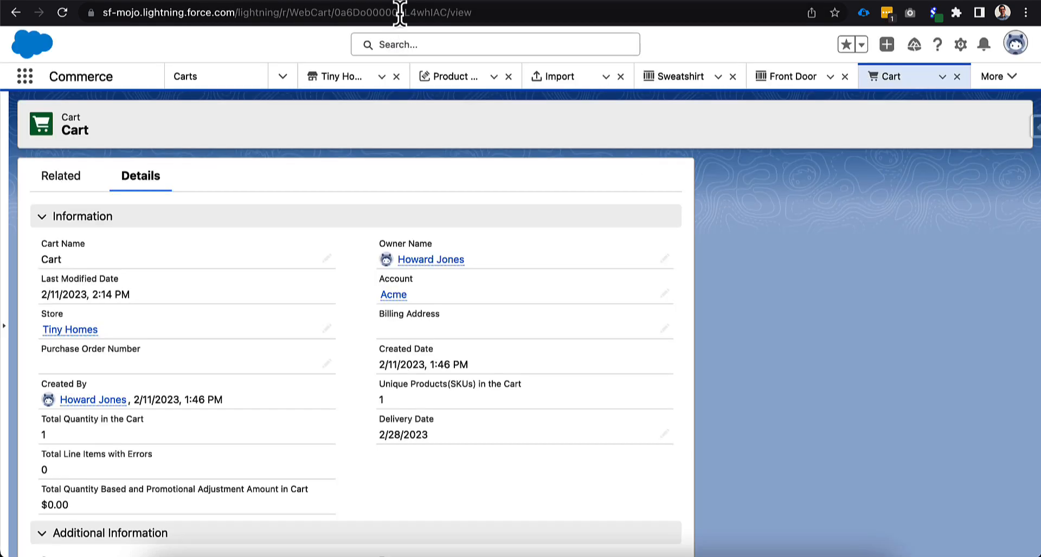
# Switch to the Cart record in the Commerce app and reload it to check the saved Delivery Date
pyautogui.click(413, 12)
pyautogui.press('Return')
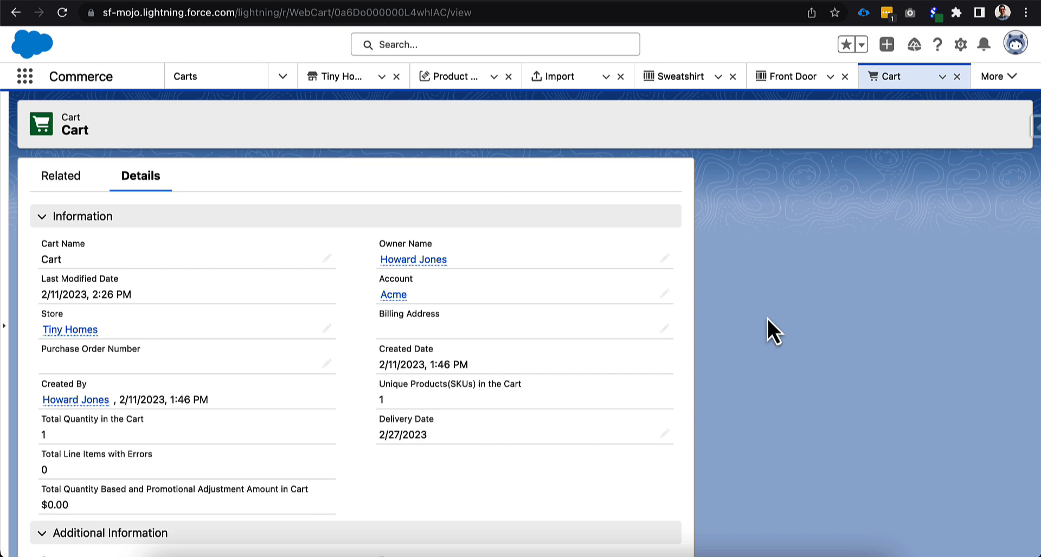
# Open the Tiny Homes Checkout Flow and examine its subflow sequence, including Cart To Order and Payment and Billing Address
pyautogui.click(650, 0)
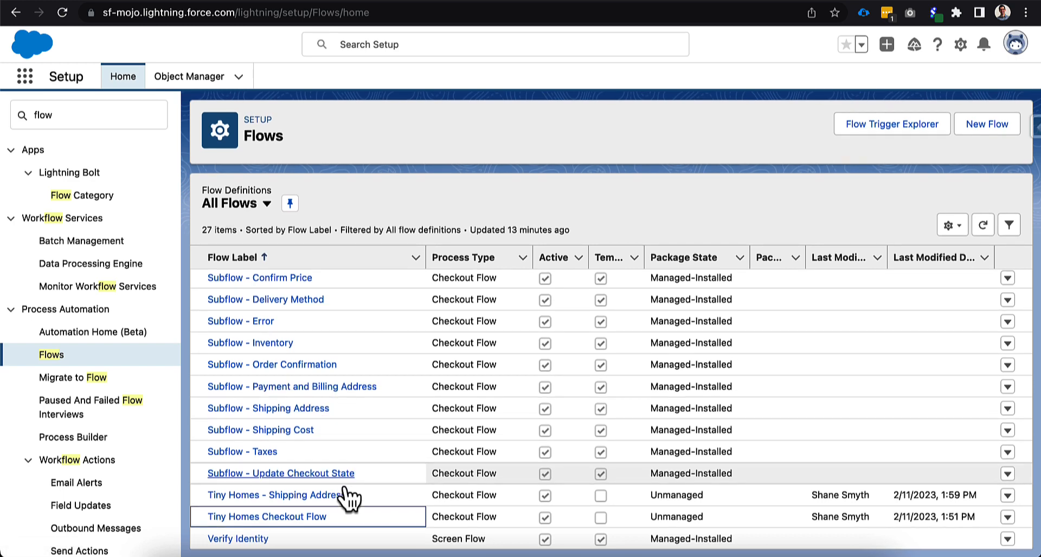
pyautogui.click(314, 518)
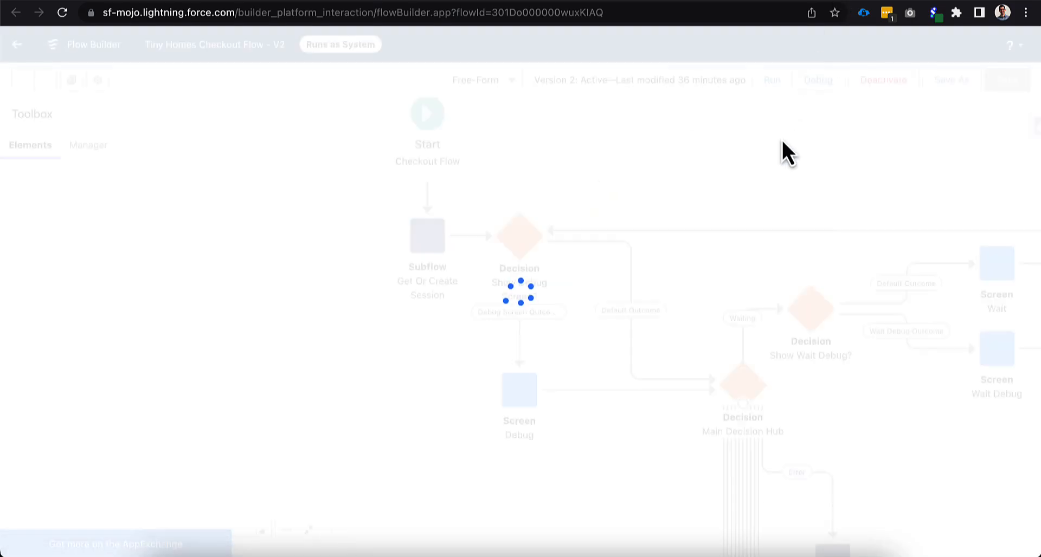
pyautogui.moveTo(692, 425); pyautogui.dragTo(623, 203)
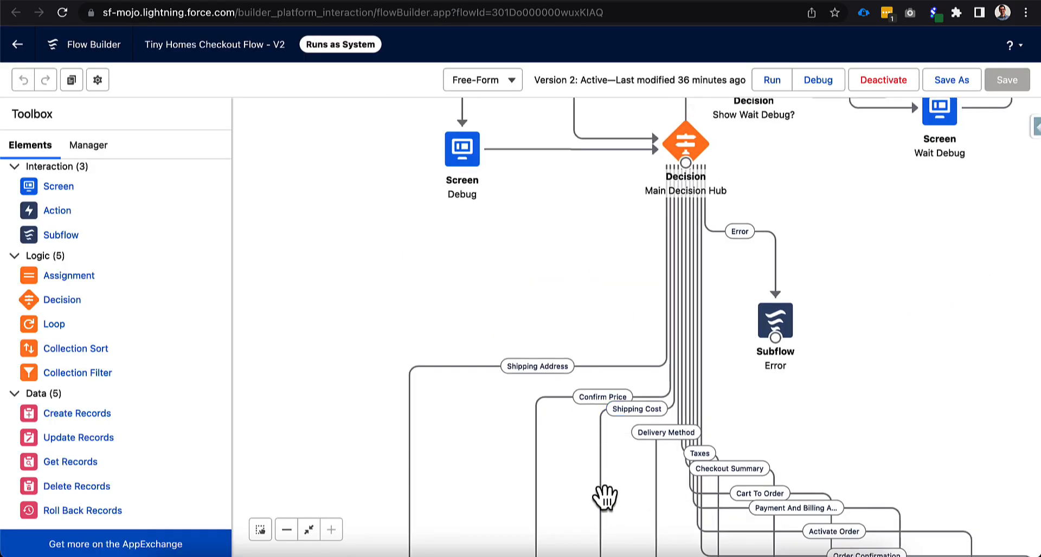
pyautogui.scroll(-6, 604, 329)
pyautogui.moveTo(577, 226); pyautogui.dragTo(514, 248)
pyautogui.click(287, 530)
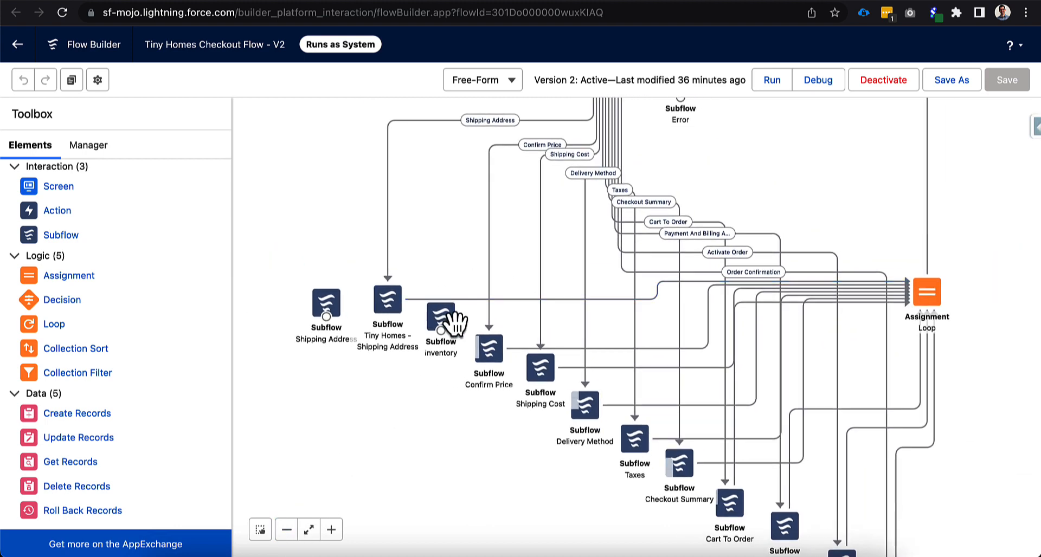
pyautogui.moveTo(605, 501); pyautogui.dragTo(518, 415)
pyautogui.click(655, 426)
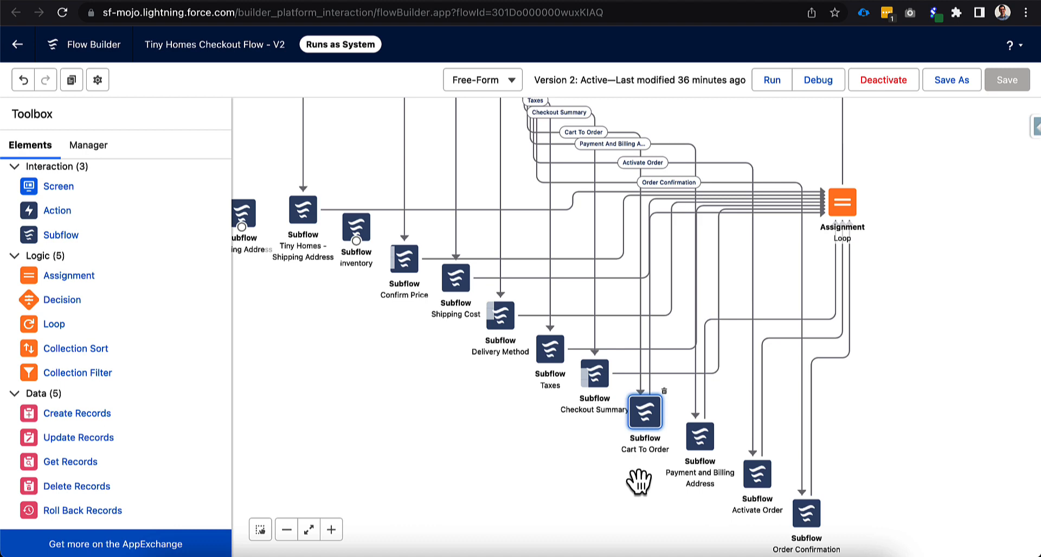
pyautogui.click(701, 447)
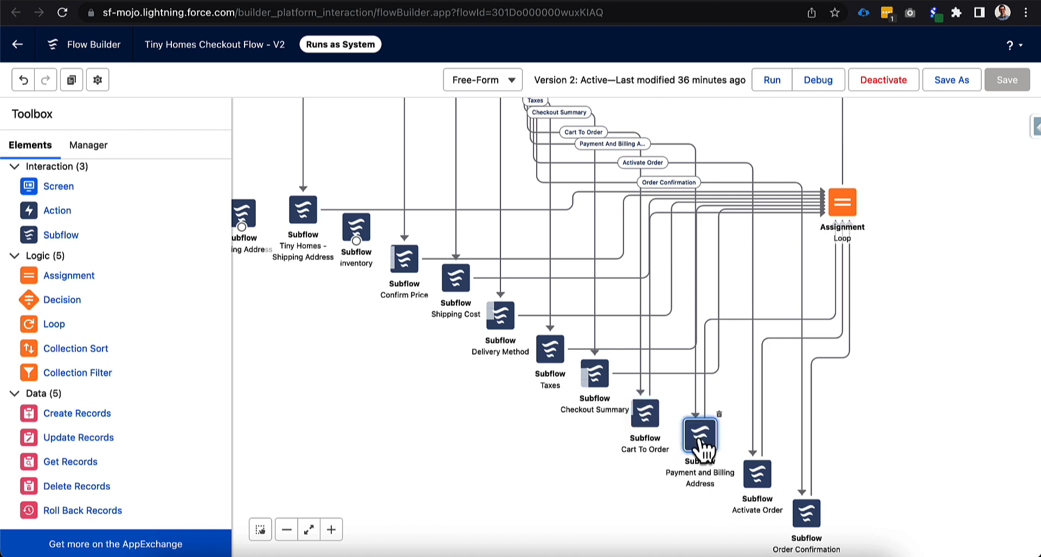
pyautogui.click(686, 512)
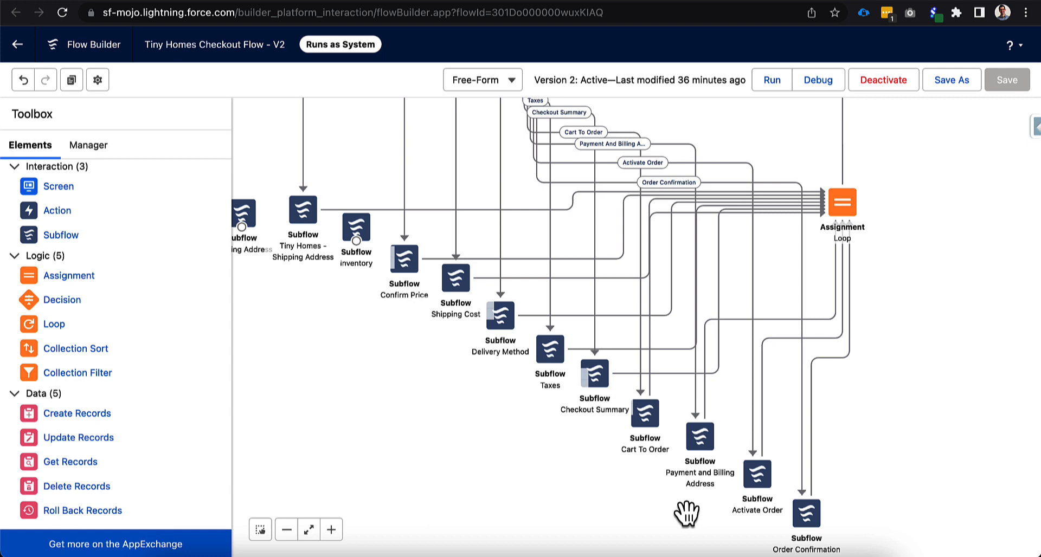
# Save the Subflow - Payment and Billing Address template as a new flow labelled Tiny Homes - Payment and Billing
pyautogui.click(633, 1)
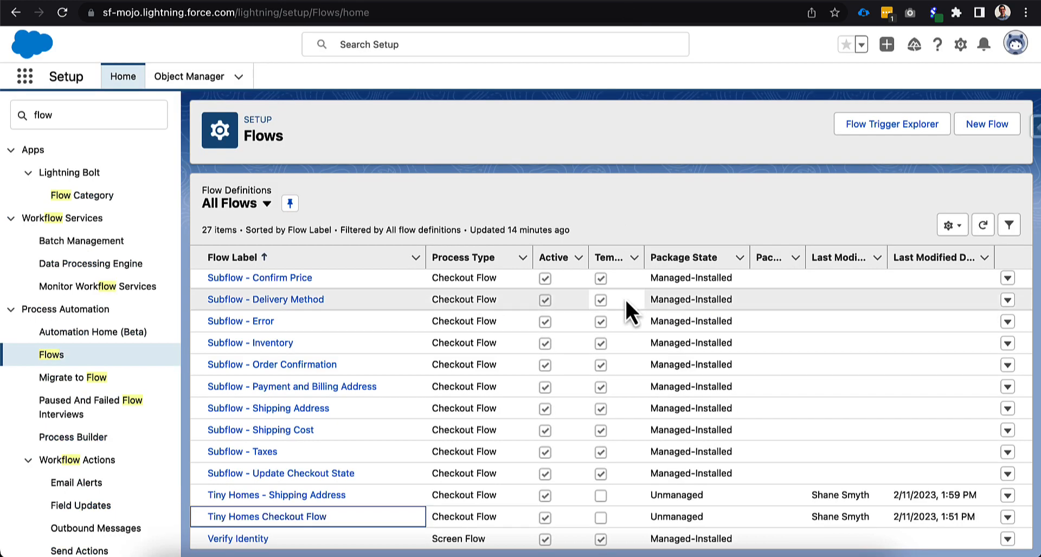
pyautogui.click(406, 388)
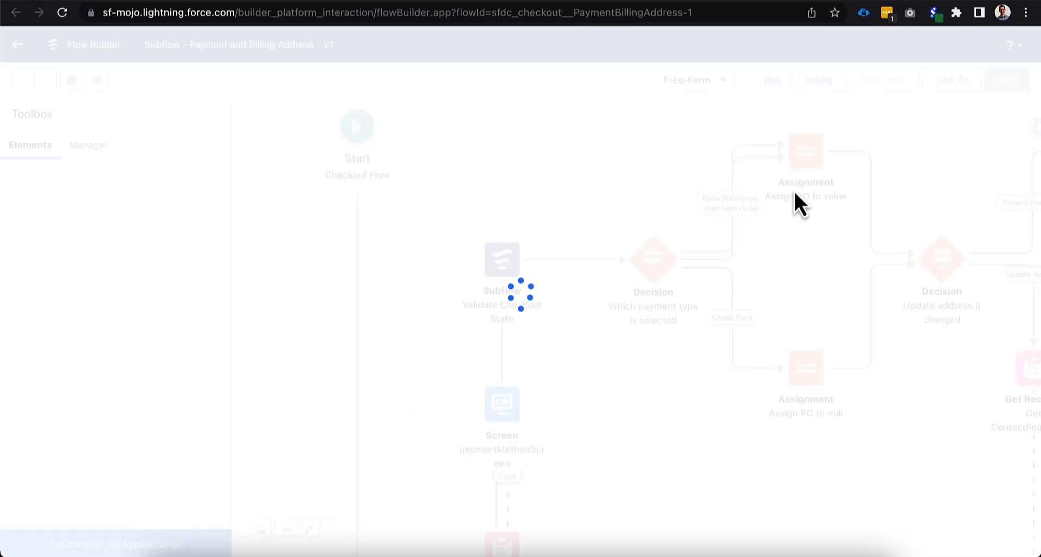
pyautogui.click(941, 87)
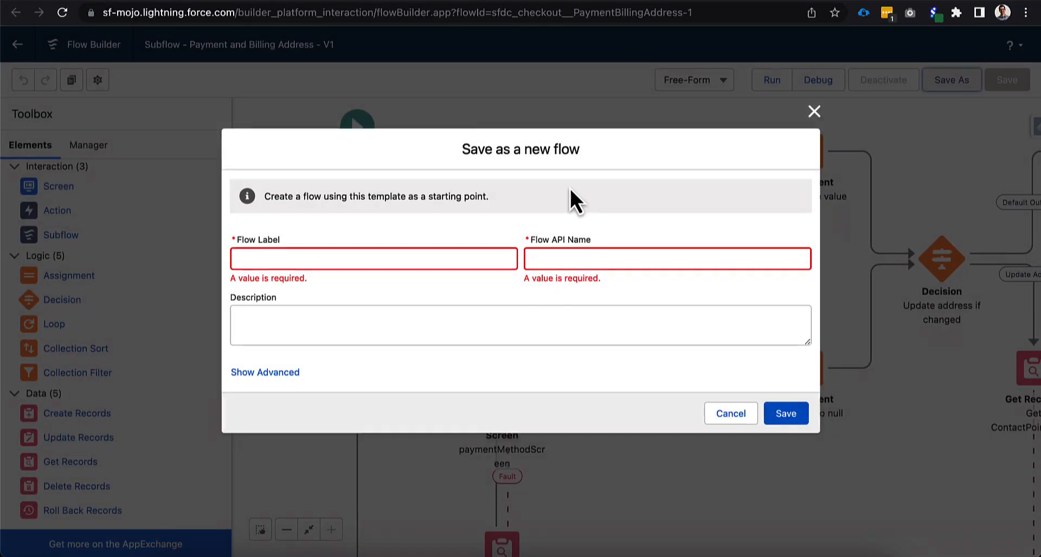
pyautogui.click(416, 259)
pyautogui.write('Tiny Hom')
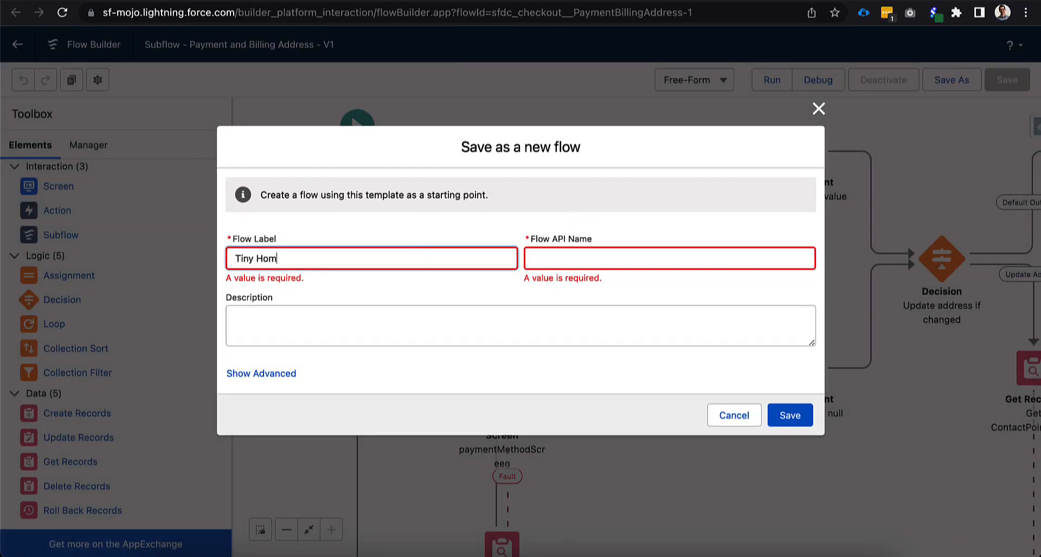
pyautogui.write('es - Payment and Billing')
pyautogui.click(449, 292)
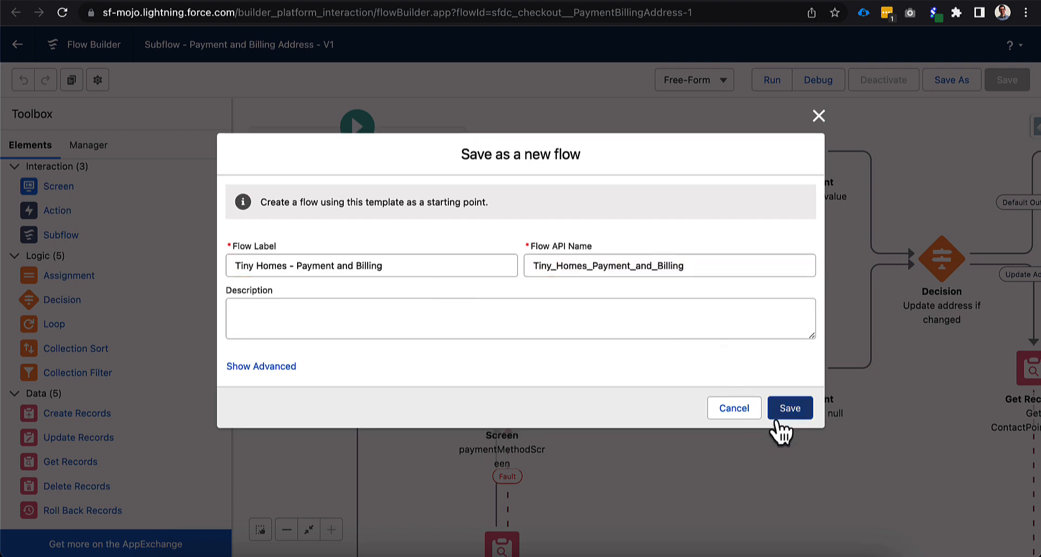
pyautogui.click(790, 408)
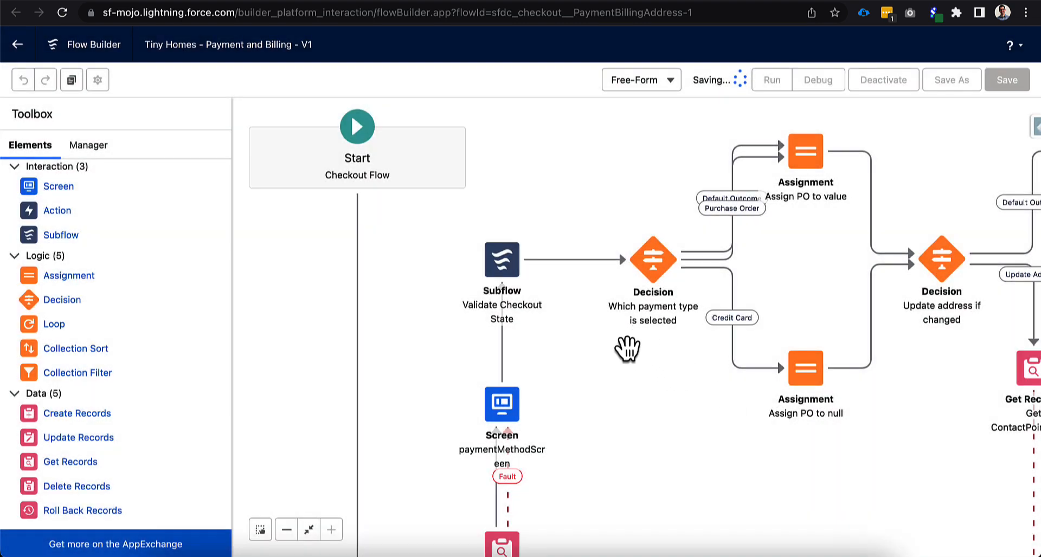
# Open the Get Store ID From Cart element of the Payment and Billing flow for editing
pyautogui.click(286, 530)
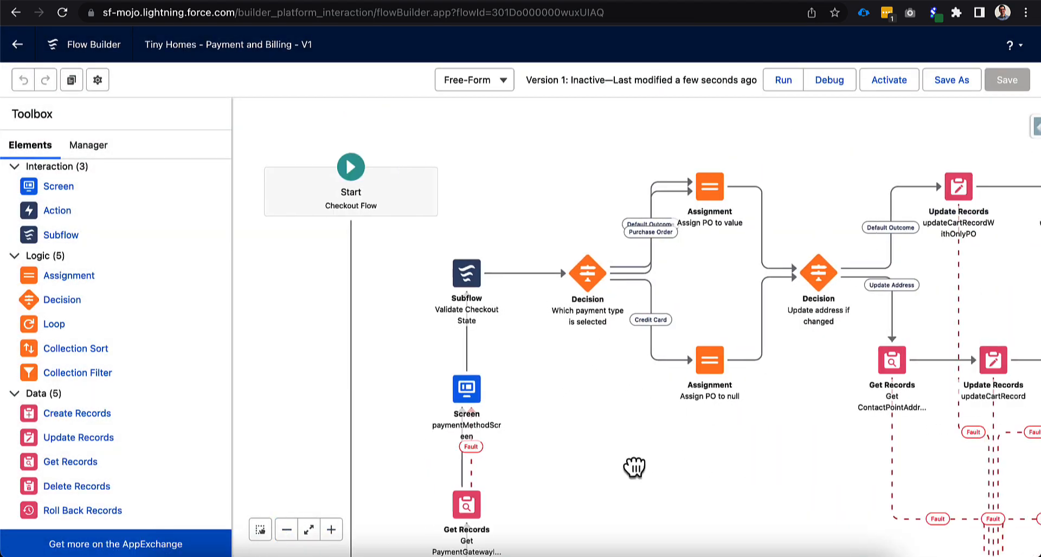
pyautogui.hscroll(6, 634, 468)
pyautogui.scroll(1, 698, 302)
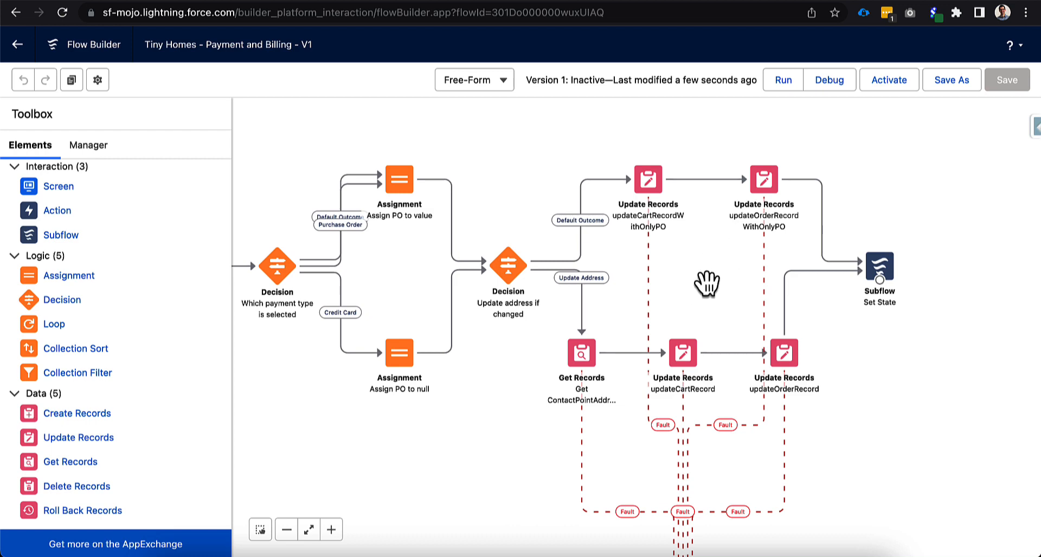
pyautogui.moveTo(697, 267); pyautogui.dragTo(769, 241)
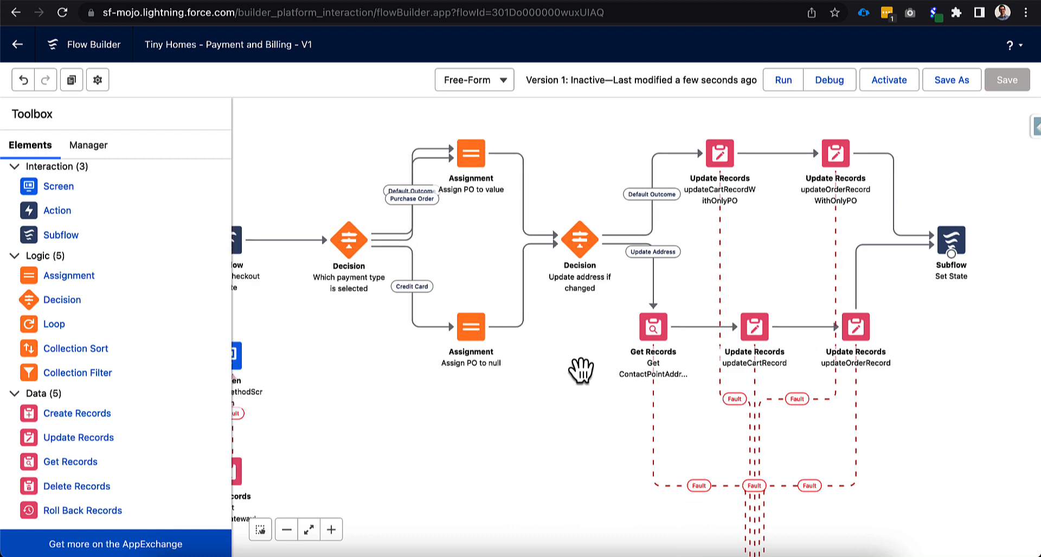
pyautogui.moveTo(569, 379); pyautogui.dragTo(920, 239)
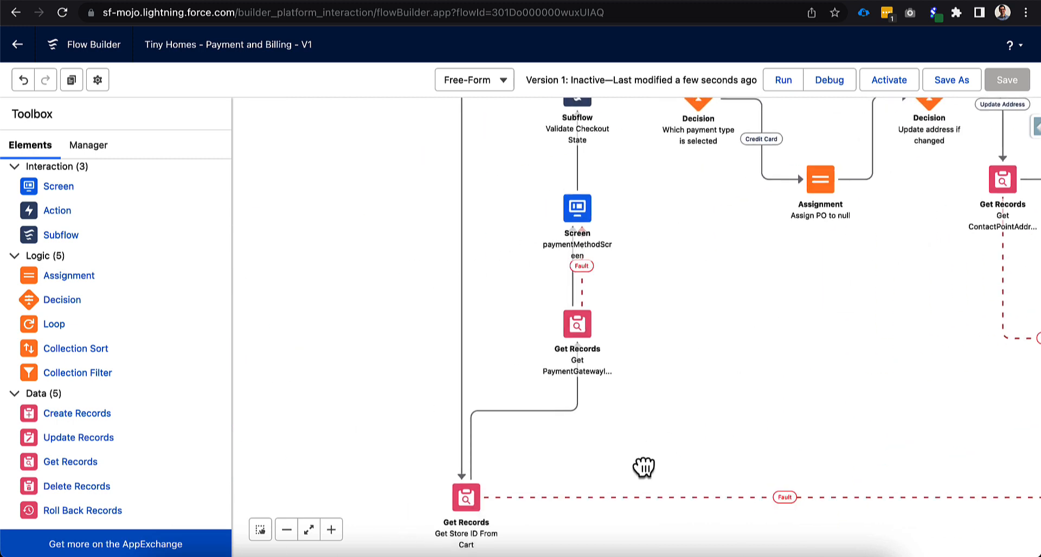
pyautogui.moveTo(643, 465); pyautogui.dragTo(639, 418)
pyautogui.doubleClick(466, 453)
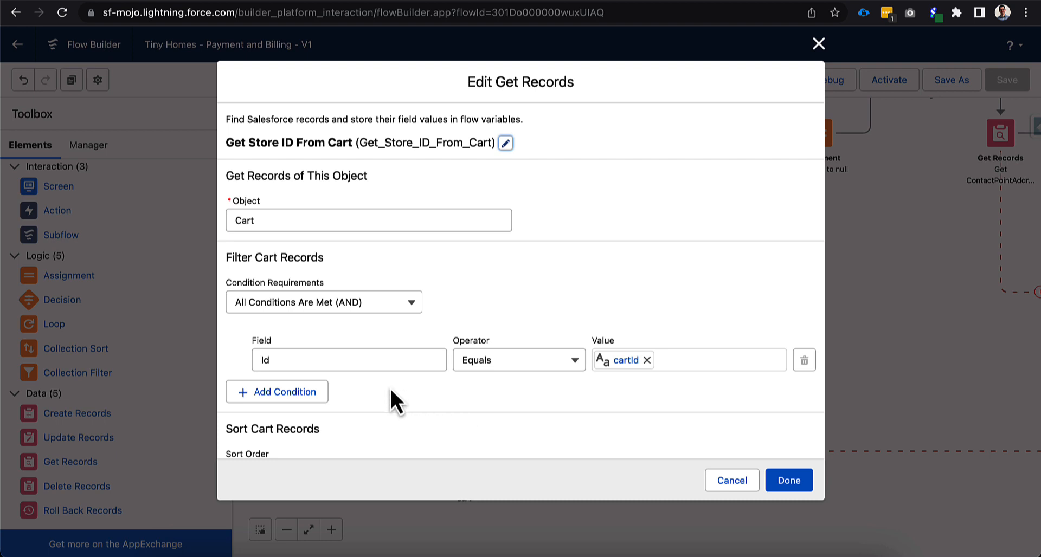
pyautogui.click(314, 395)
pyautogui.scroll(-1, 352, 392)
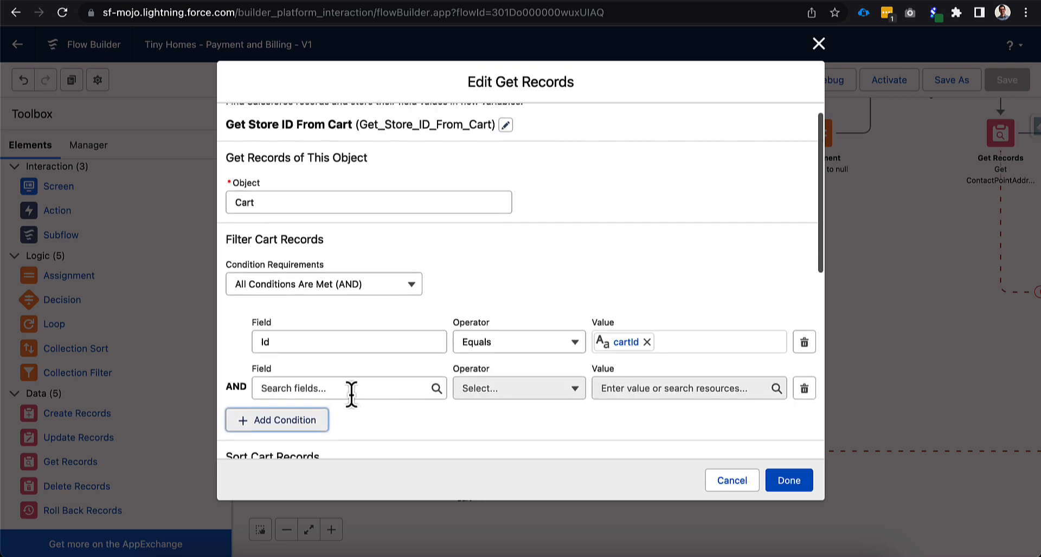
pyautogui.click(352, 388)
pyautogui.write('deliv')
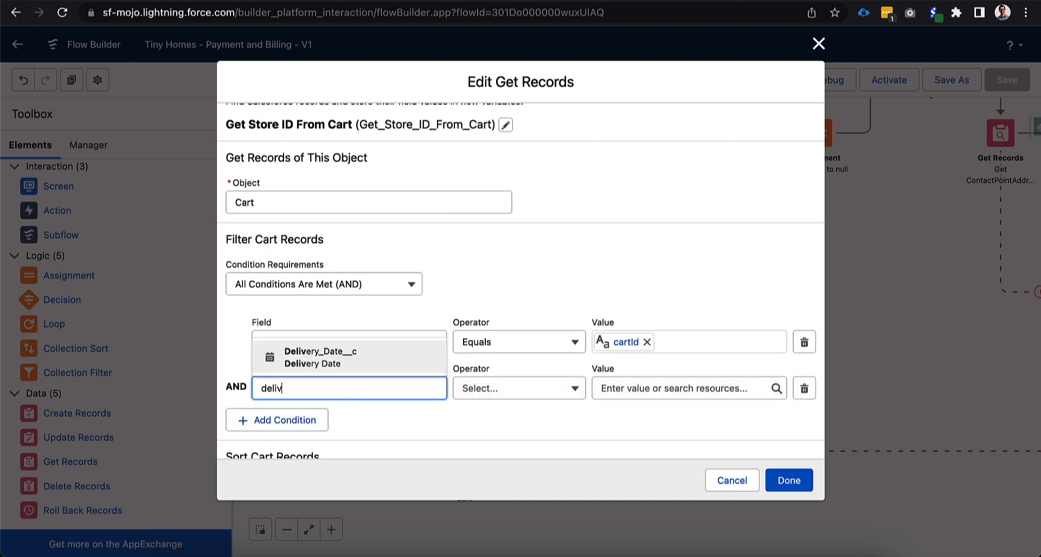
pyautogui.click(351, 354)
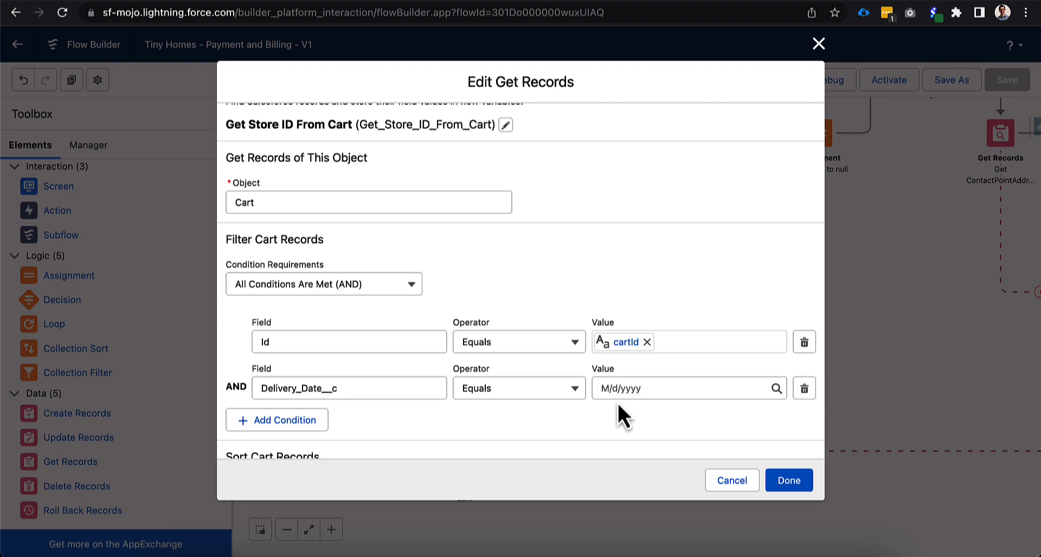
pyautogui.click(804, 389)
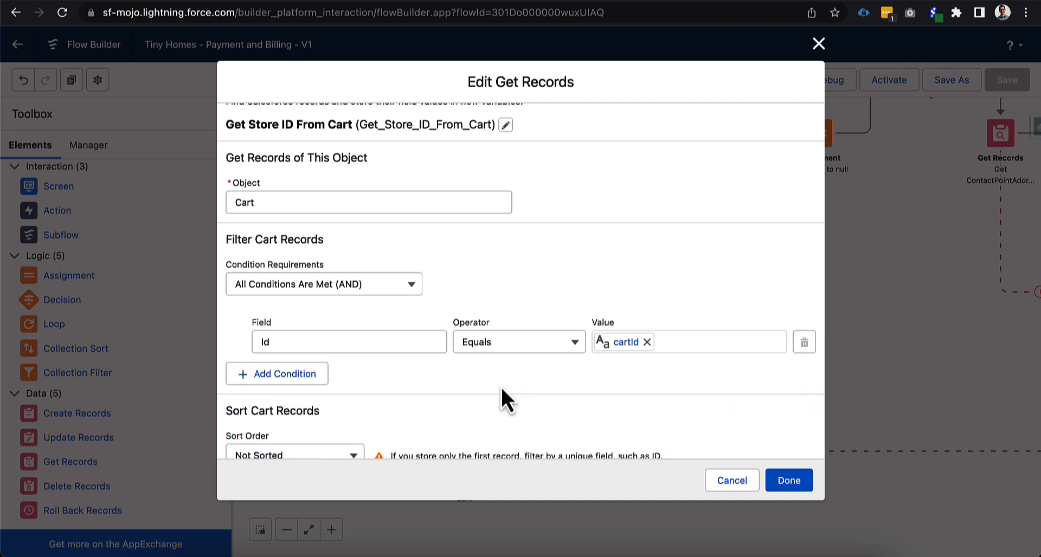
# Add Delivery_Date__c as a second Cart field to store in the Get Store ID From Cart element
pyautogui.scroll(-10, 501, 389)
pyautogui.click(316, 413)
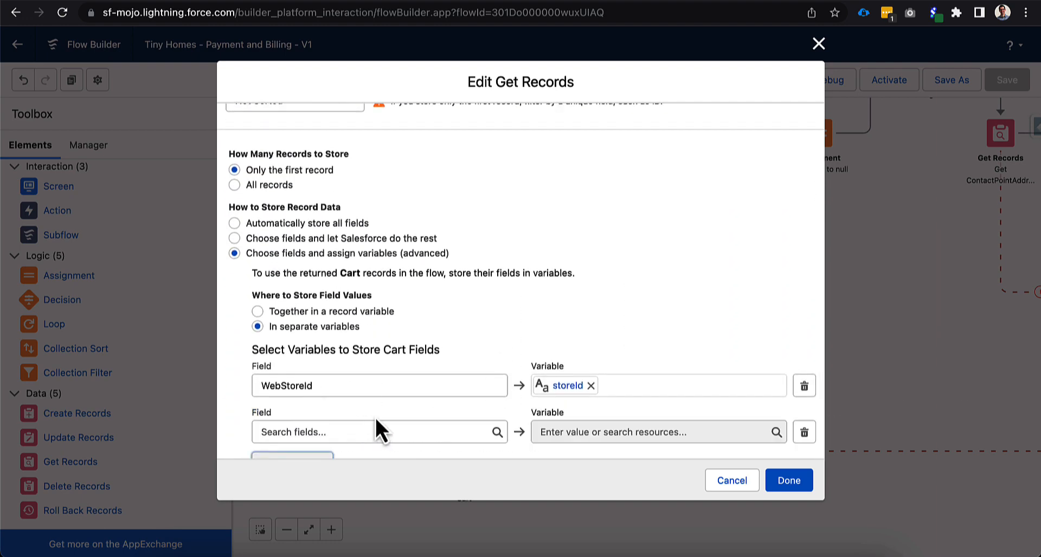
pyautogui.scroll(-1, 382, 428)
pyautogui.click(371, 386)
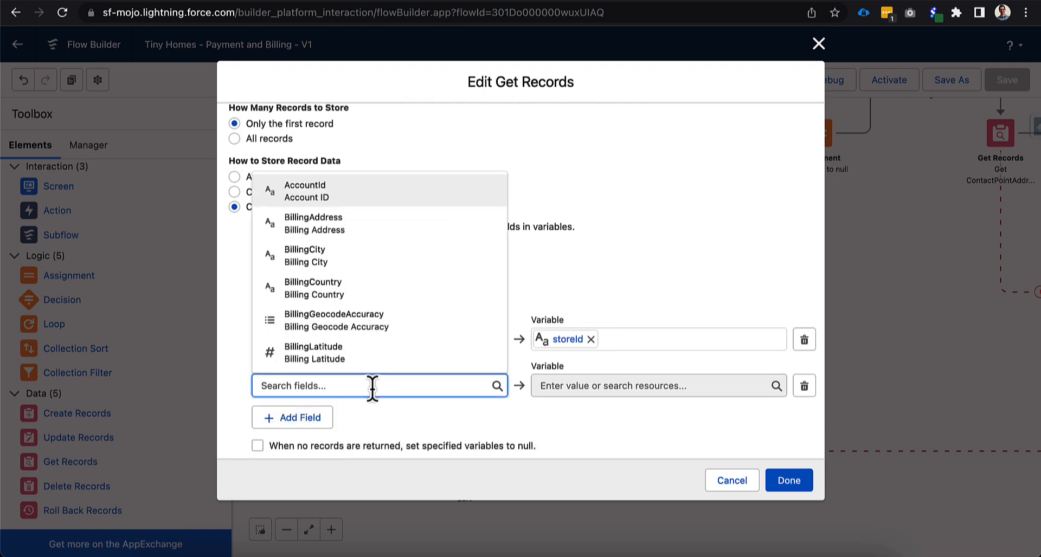
pyautogui.write('deliv')
pyautogui.click(363, 355)
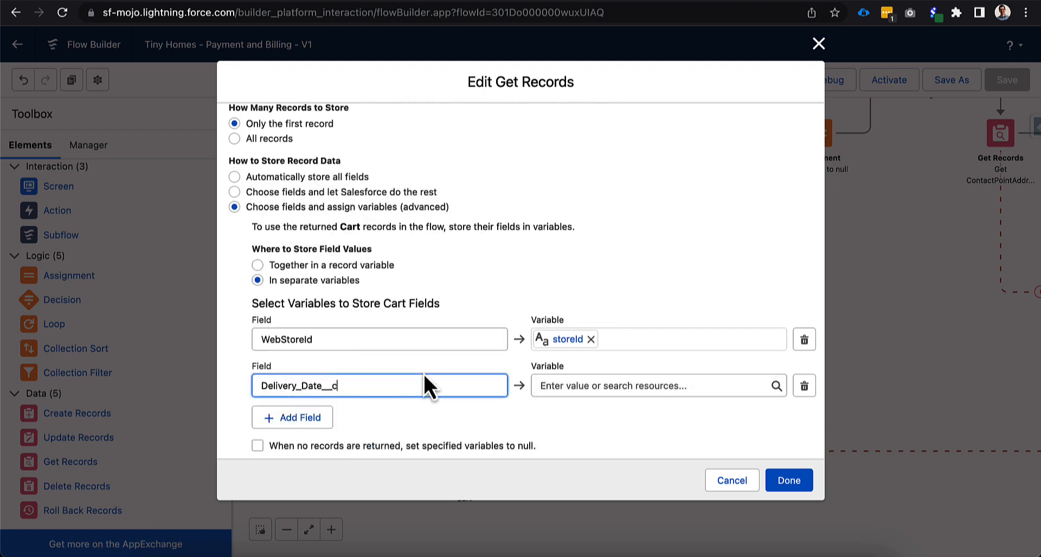
pyautogui.click(558, 411)
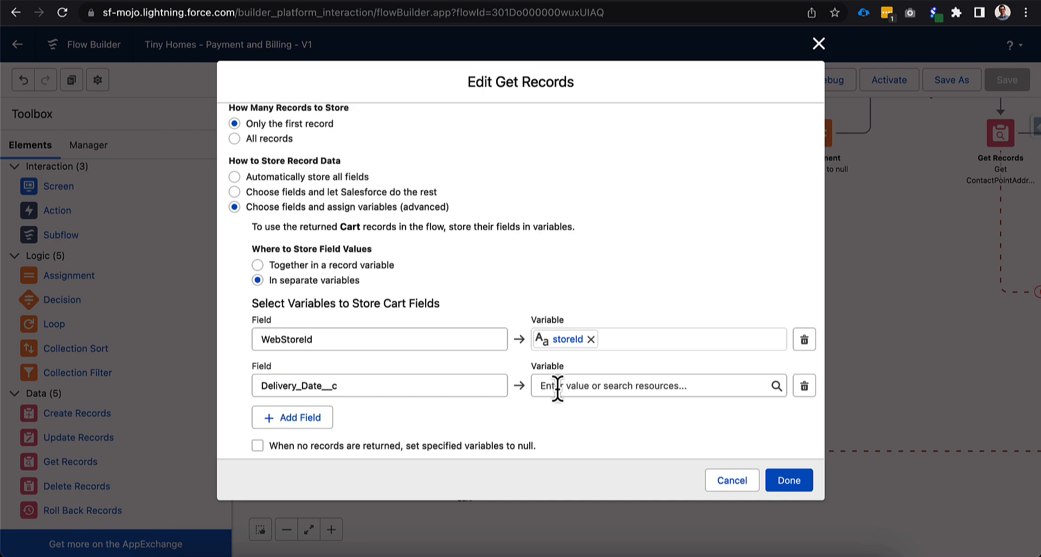
# Create a Date variable named deliveryDate as the target for Delivery_Date__c and apply the Get Records changes
pyautogui.click(558, 389)
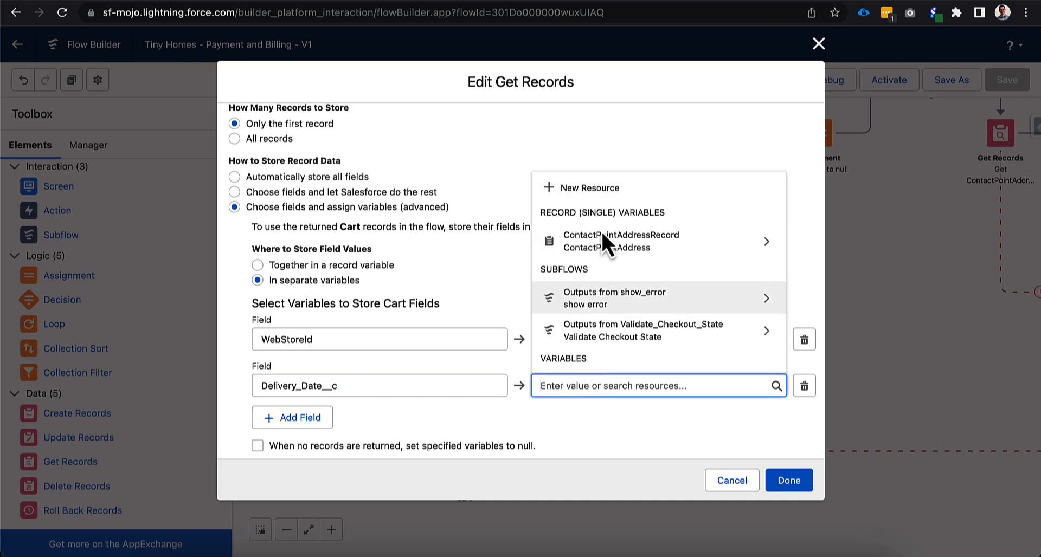
pyautogui.click(595, 189)
pyautogui.click(299, 239)
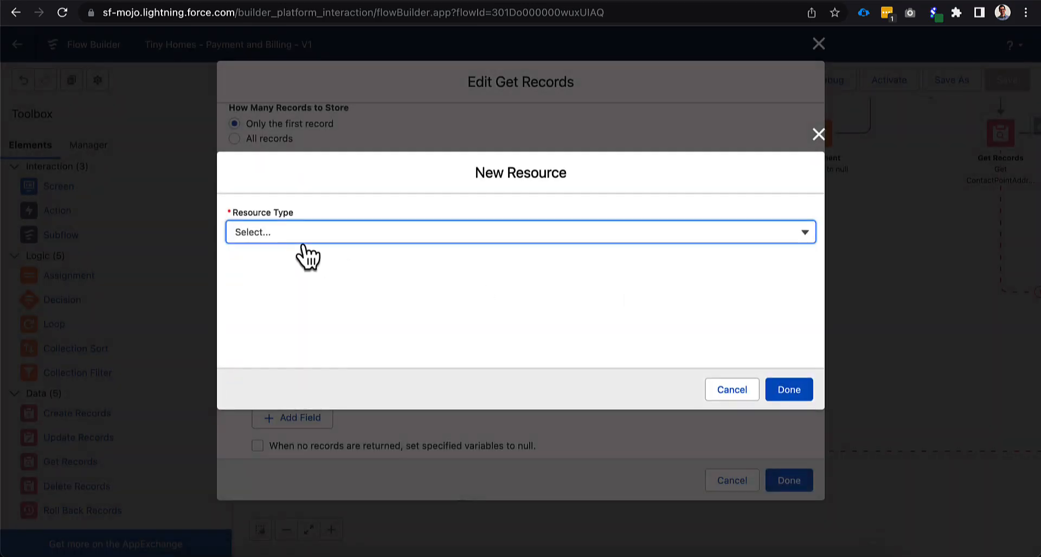
pyautogui.click(307, 269)
pyautogui.click(314, 261)
pyautogui.write('deliv')
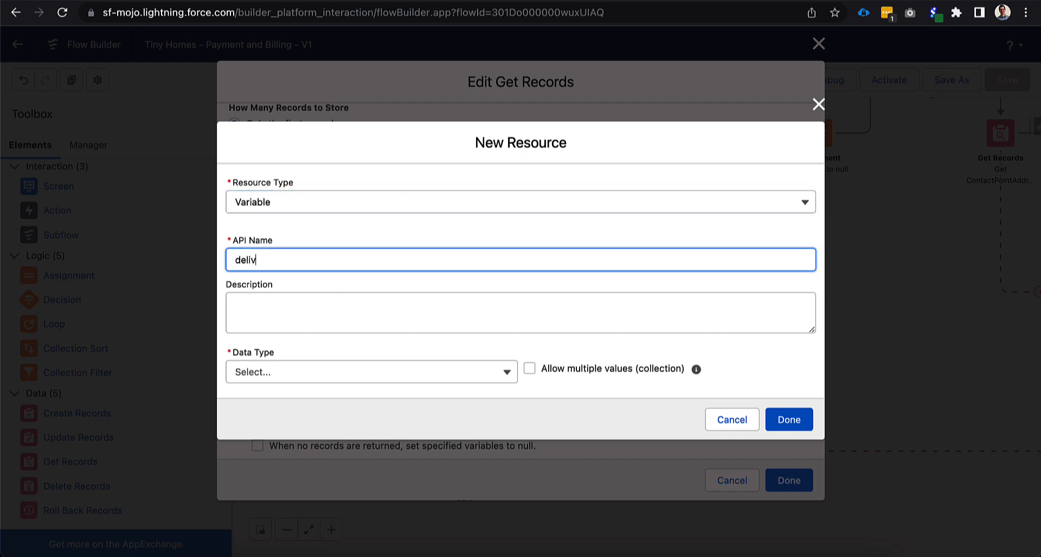
pyautogui.write('eryDate')
pyautogui.click(312, 382)
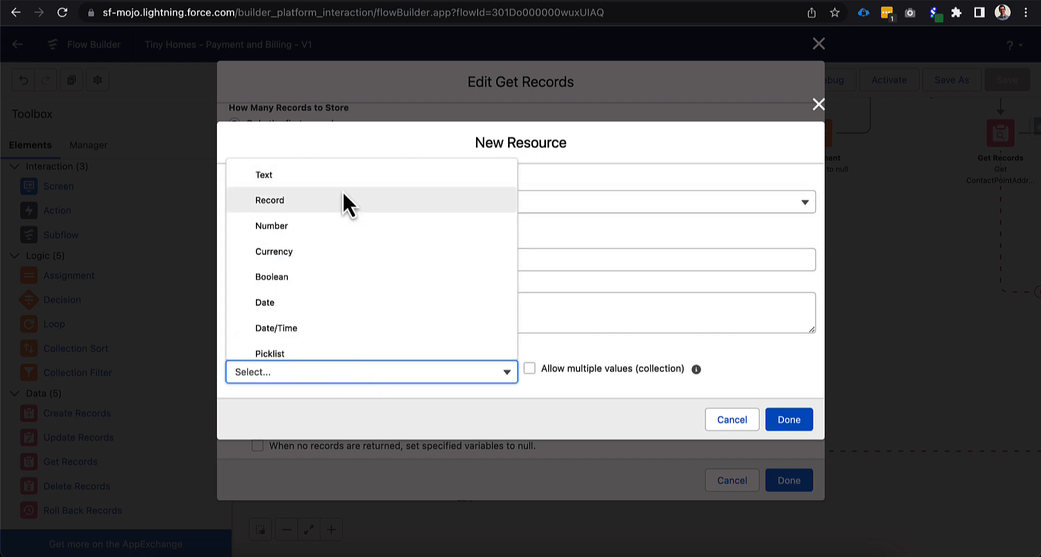
pyautogui.click(350, 303)
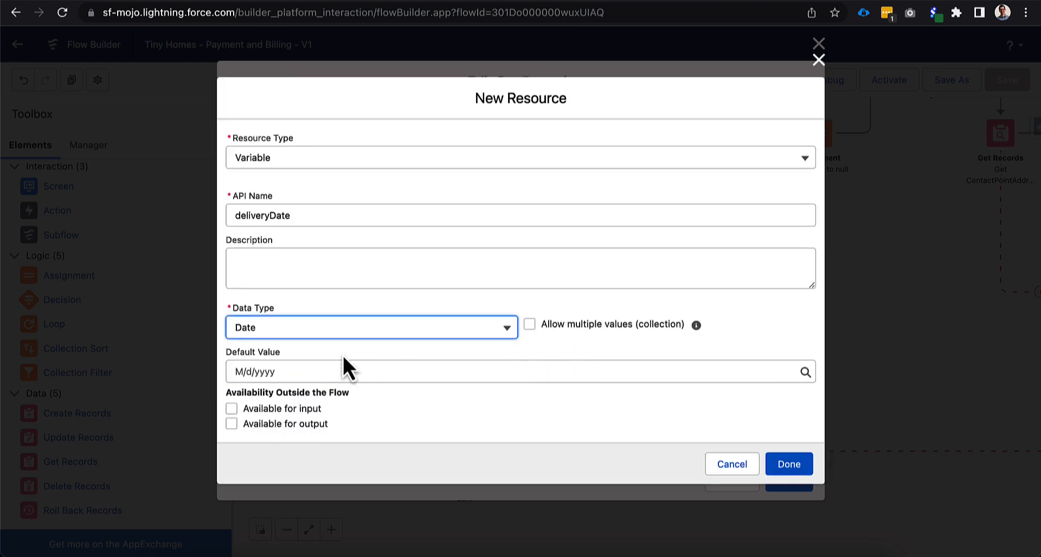
pyautogui.click(796, 467)
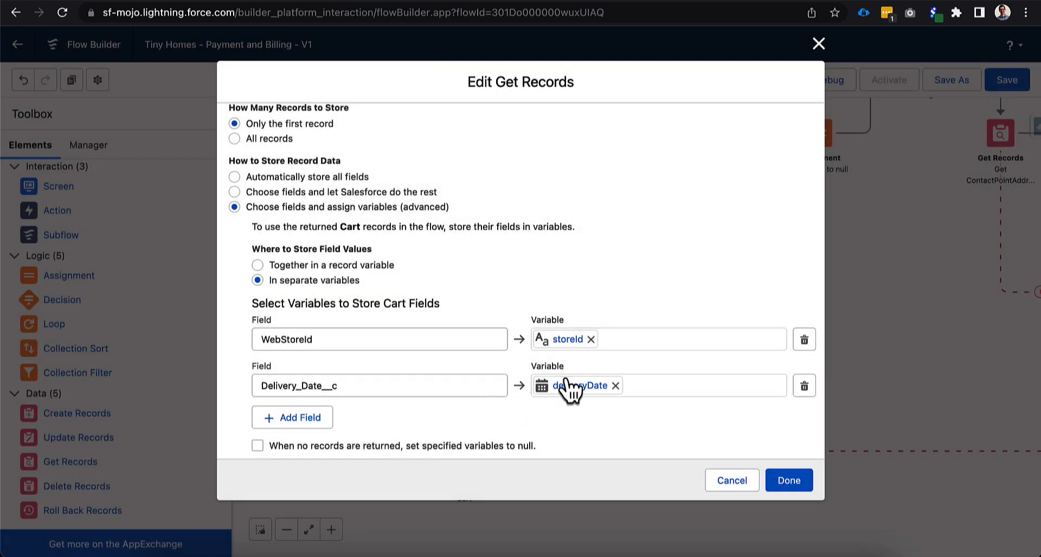
pyautogui.scroll(1, 437, 397)
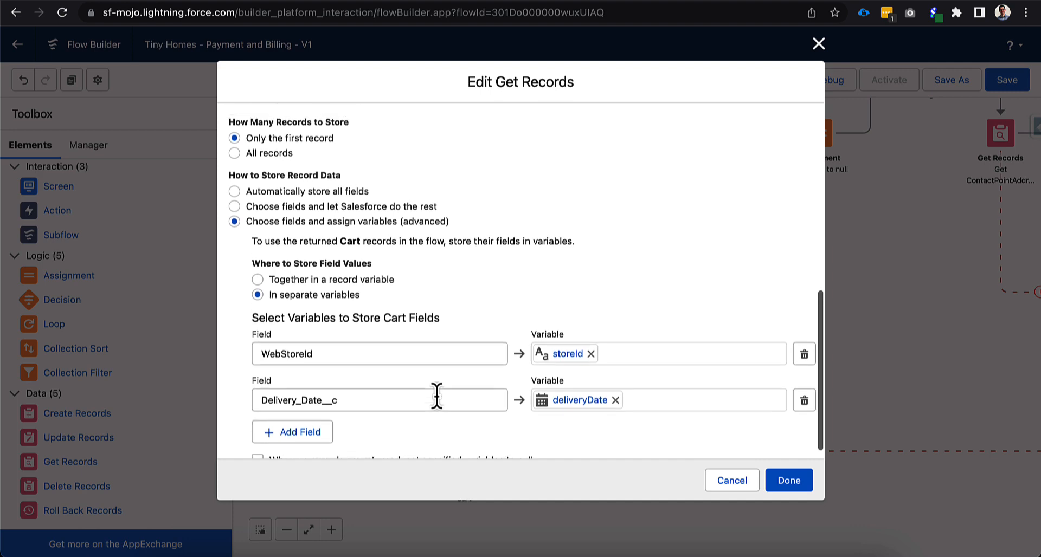
pyautogui.click(788, 482)
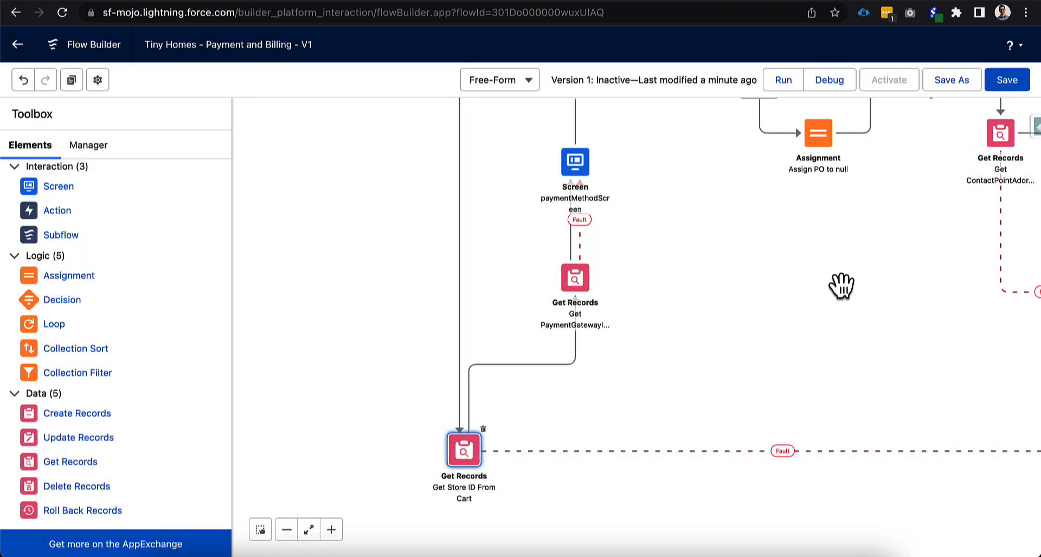
# Add Delivery_Date__c as another Order field to set in the updateOrderRecord element
pyautogui.moveTo(697, 414); pyautogui.dragTo(690, 416)
pyautogui.moveTo(892, 264); pyautogui.dragTo(770, 264)
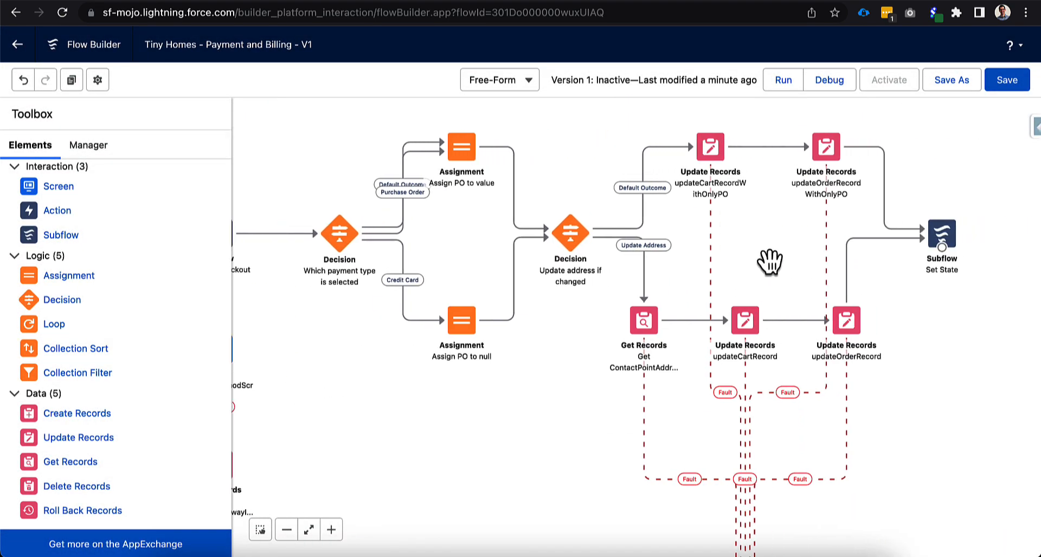
pyautogui.doubleClick(843, 328)
pyautogui.scroll(-15, 411, 380)
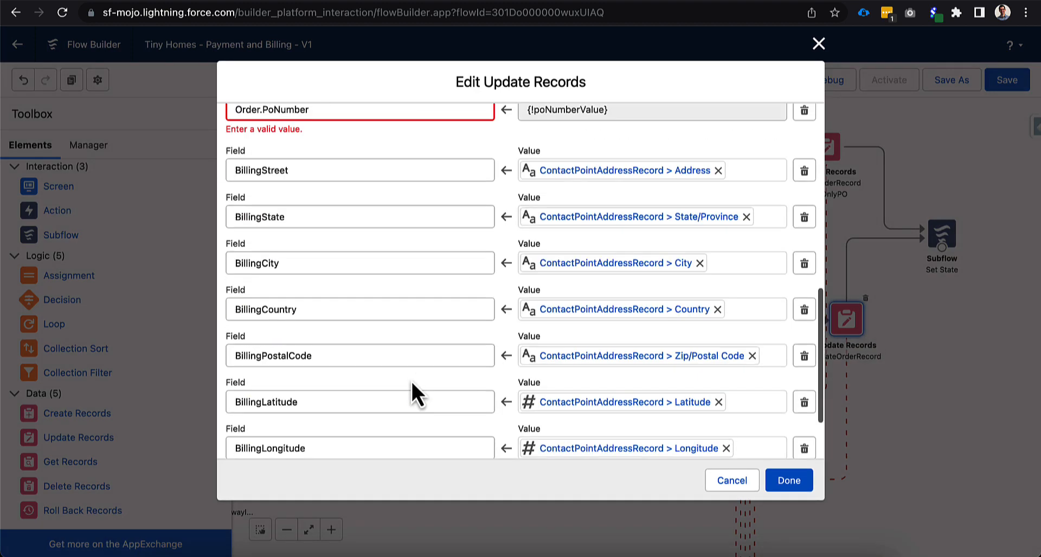
pyautogui.click(300, 440)
pyautogui.click(355, 407)
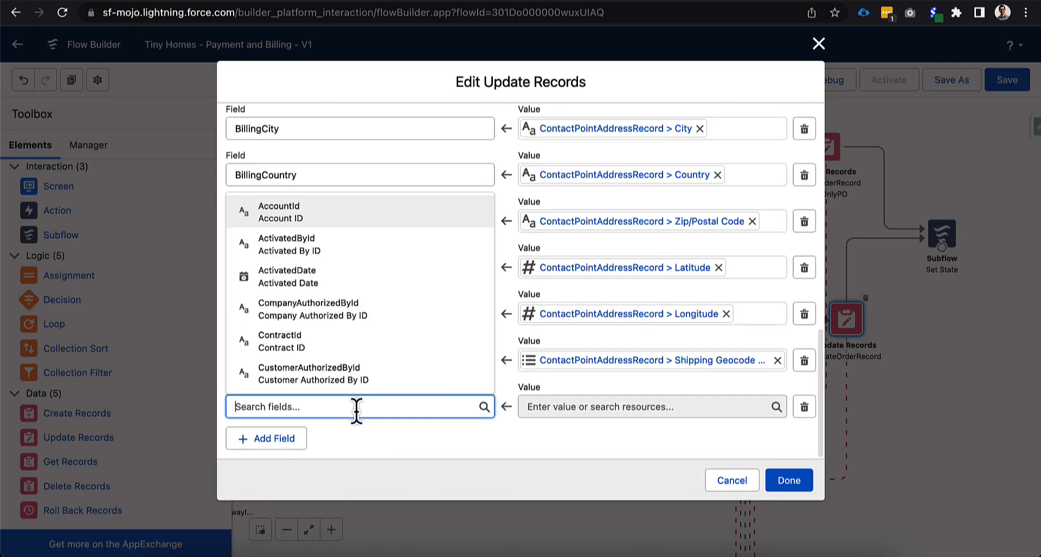
pyautogui.write('del')
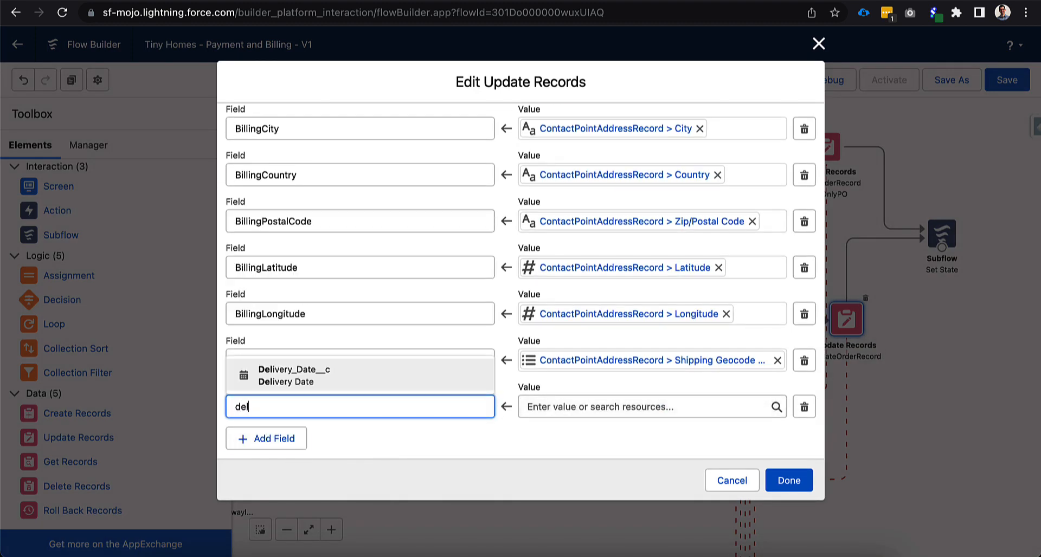
pyautogui.click(406, 379)
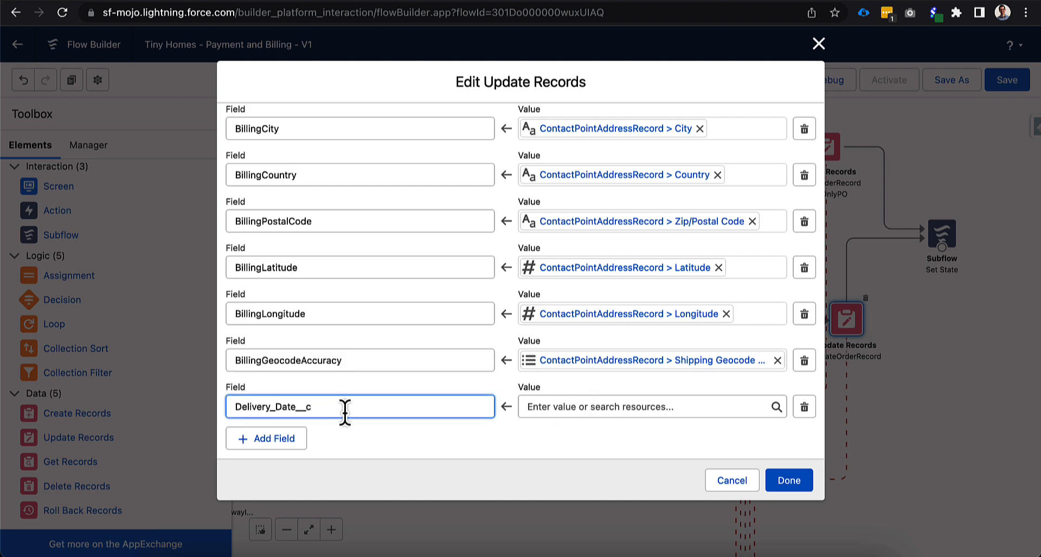
# Assign the deliveryDate variable to Delivery_Date__c and try to apply the updateOrderRecord changes
pyautogui.click(545, 411)
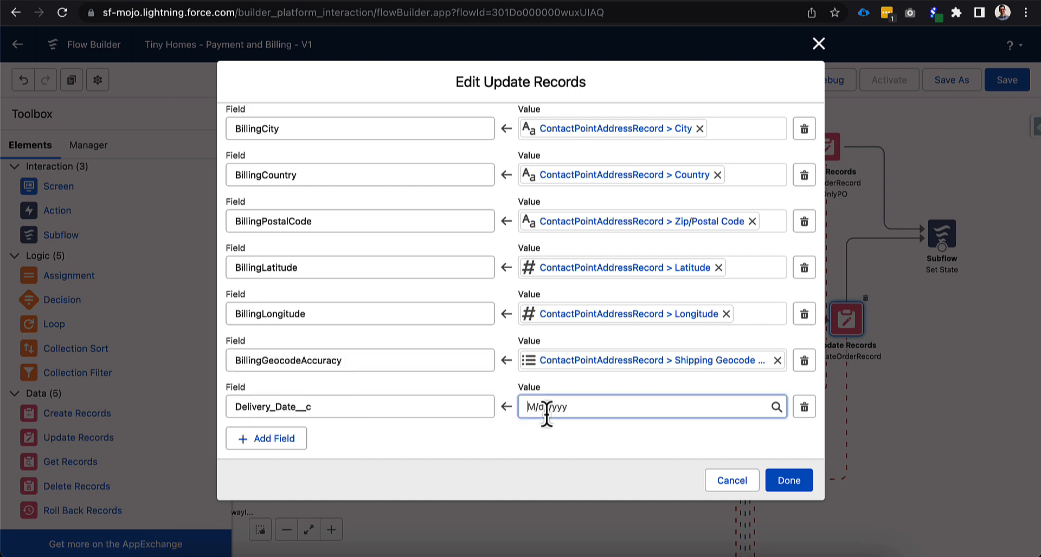
pyautogui.write('deli')
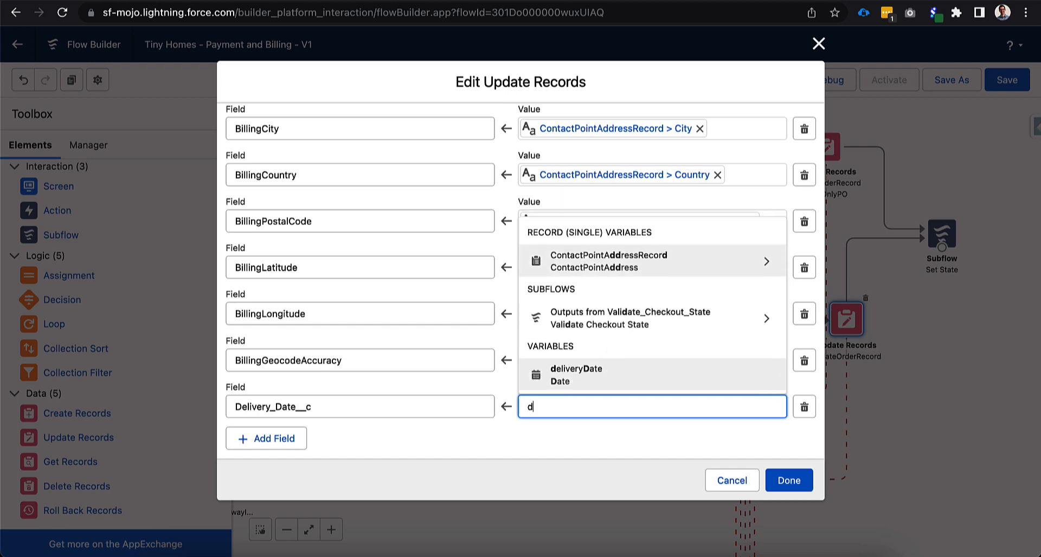
pyautogui.click(590, 384)
pyautogui.click(539, 433)
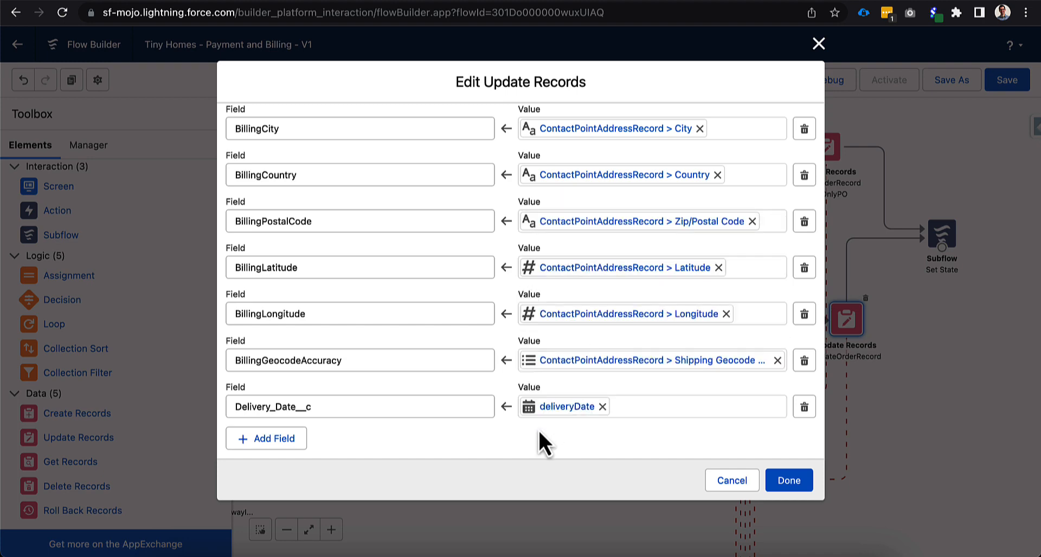
pyautogui.click(787, 480)
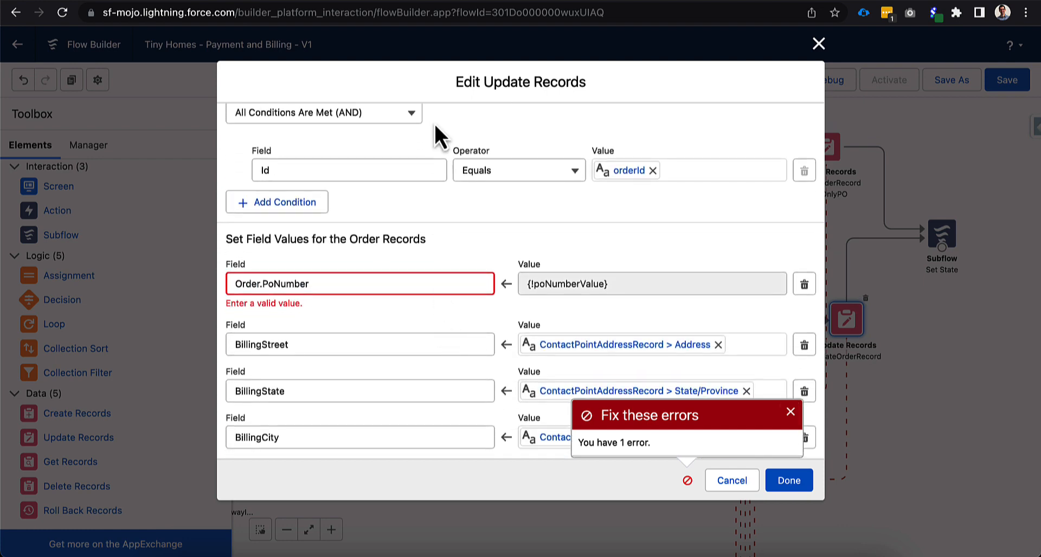
# Switch to the Salesforce org and open the Order object's Fields & Relationships in Object Manager
pyautogui.click(353, 0)
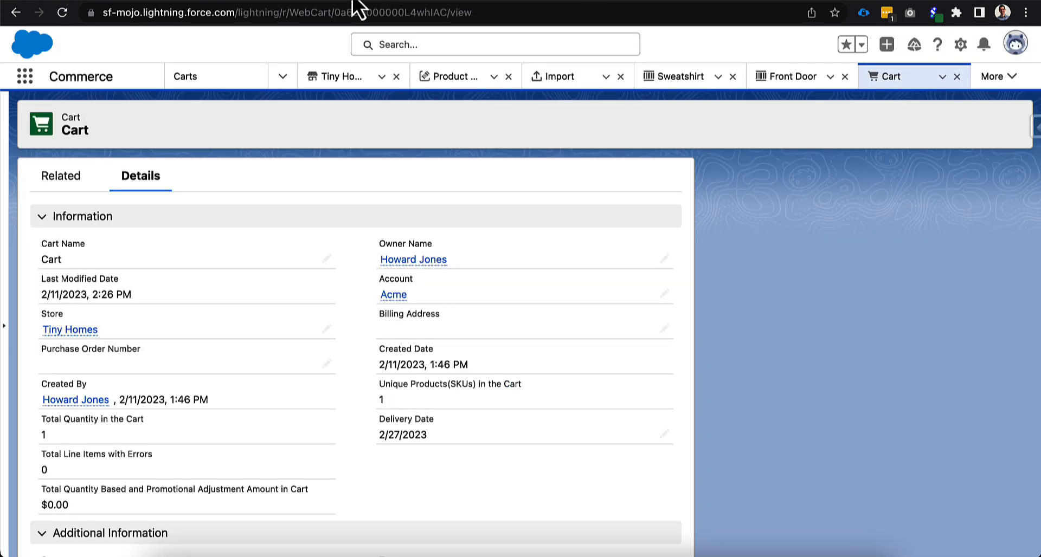
pyautogui.click(961, 44)
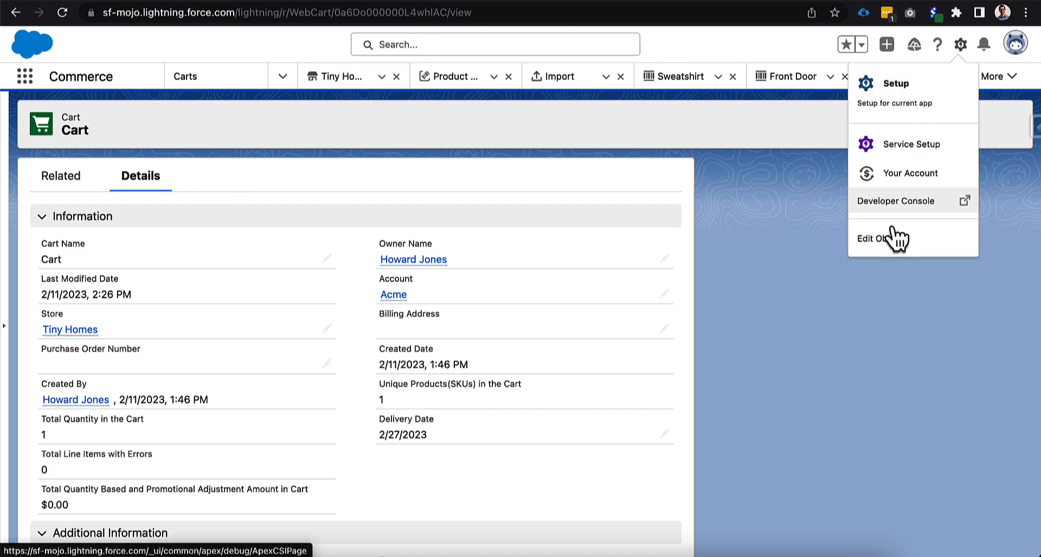
pyautogui.click(895, 235)
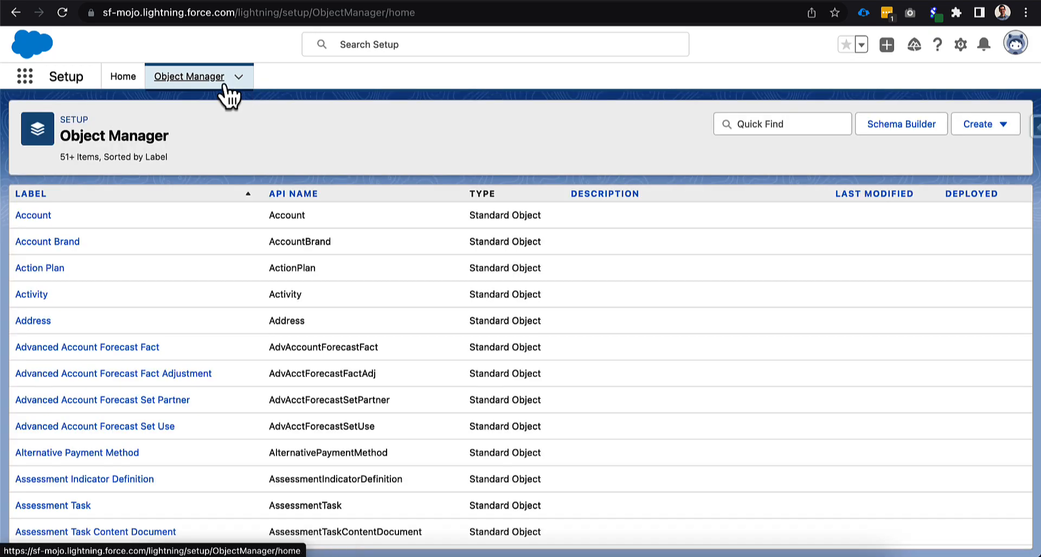
pyautogui.click(750, 123)
pyautogui.write('order')
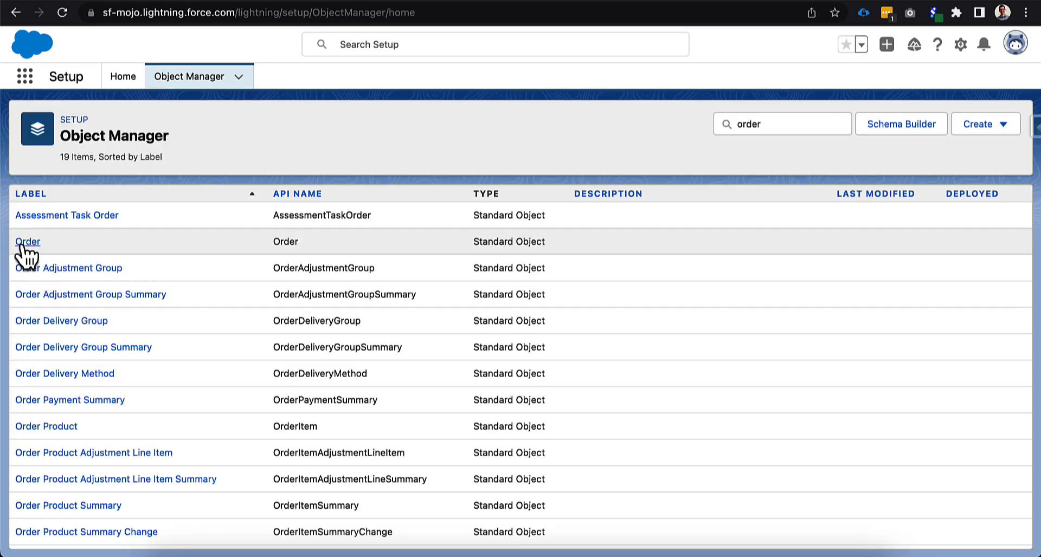
pyautogui.click(21, 243)
pyautogui.click(74, 224)
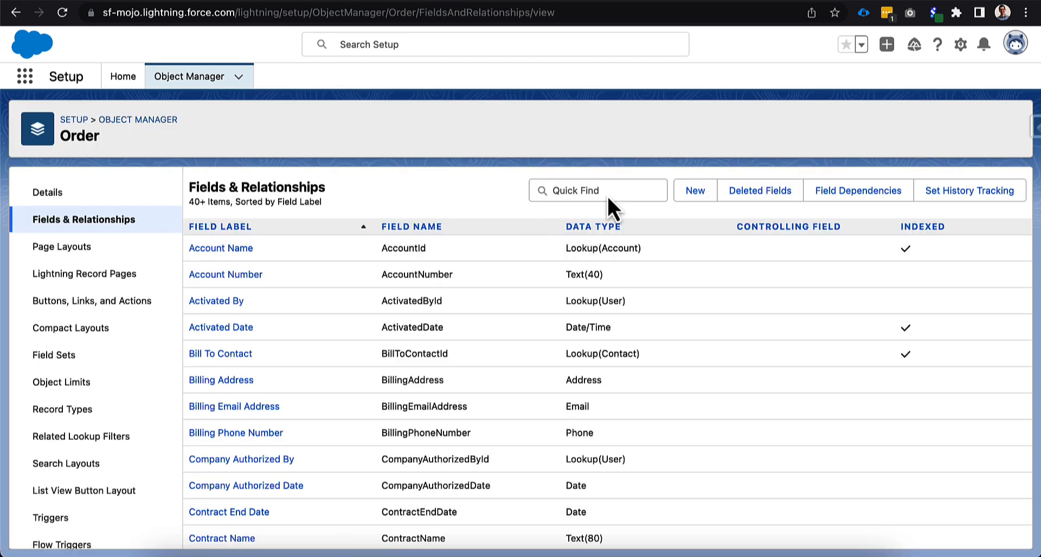
# Find the Order object's PO Number field and open its field-level security settings
pyautogui.click(557, 194)
pyautogui.write('po')
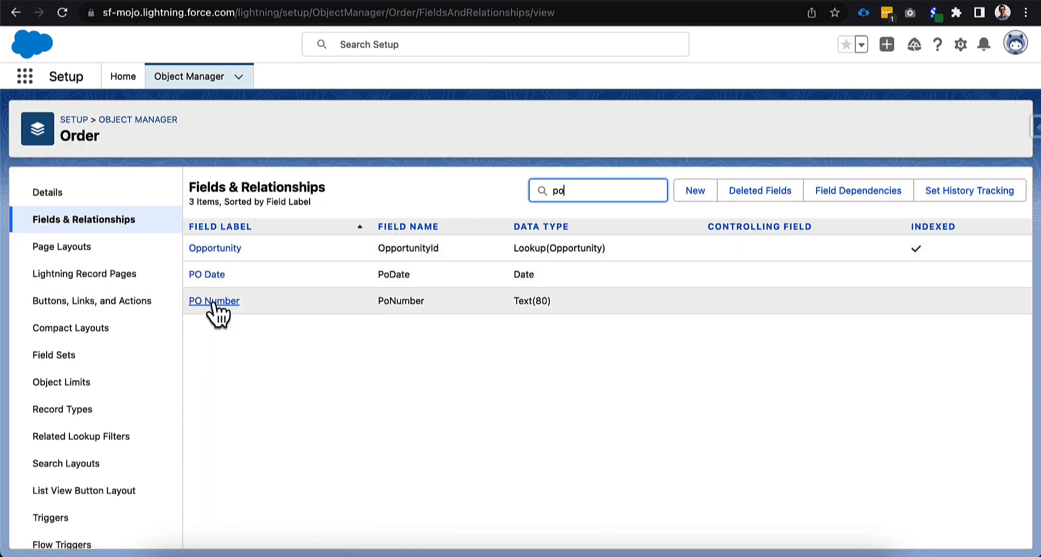
pyautogui.click(214, 302)
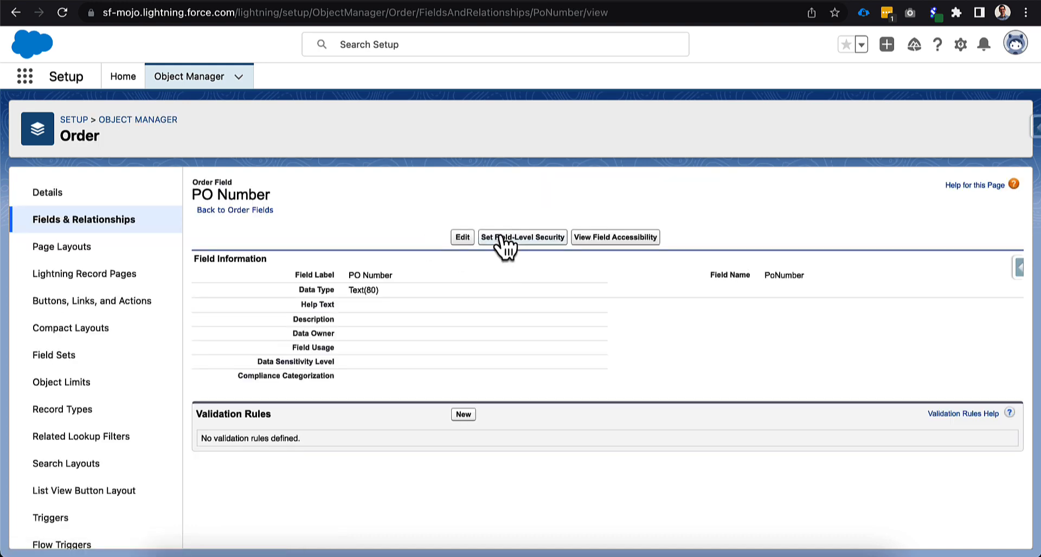
pyautogui.click(503, 239)
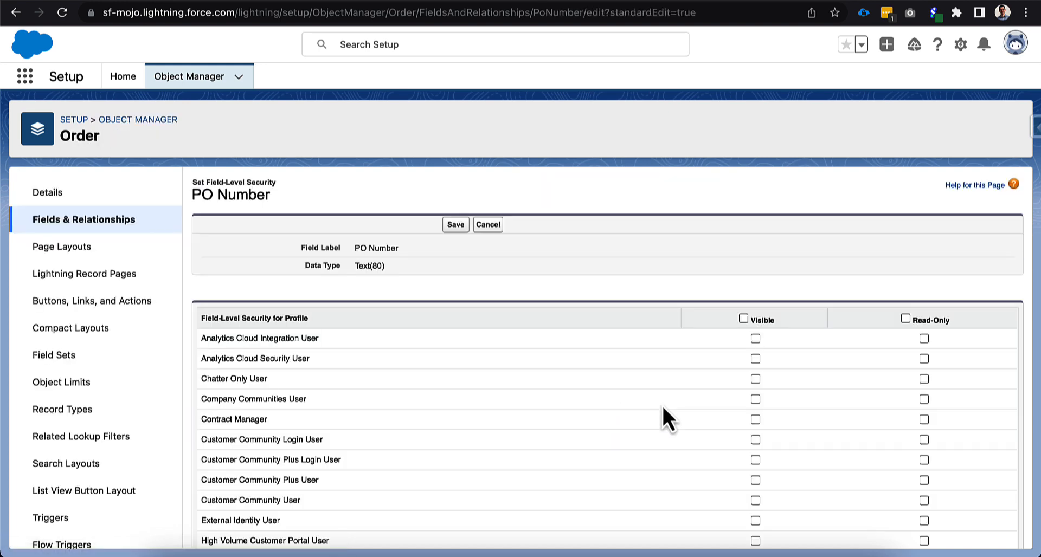
# Make the PO Number field visible to the System Administrator profile and save the field-level security
pyautogui.scroll(-5, 662, 412)
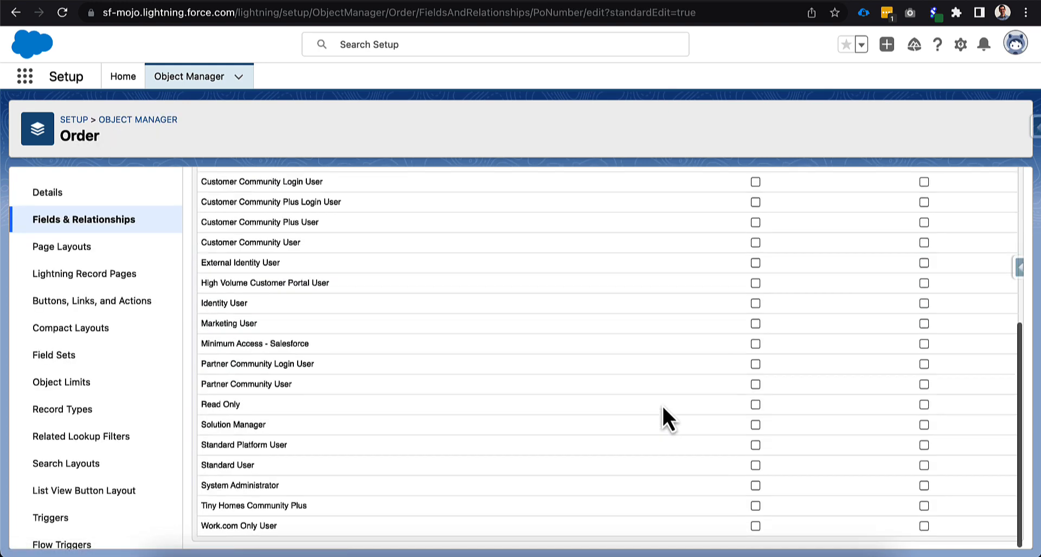
pyautogui.click(755, 486)
pyautogui.scroll(5, 544, 370)
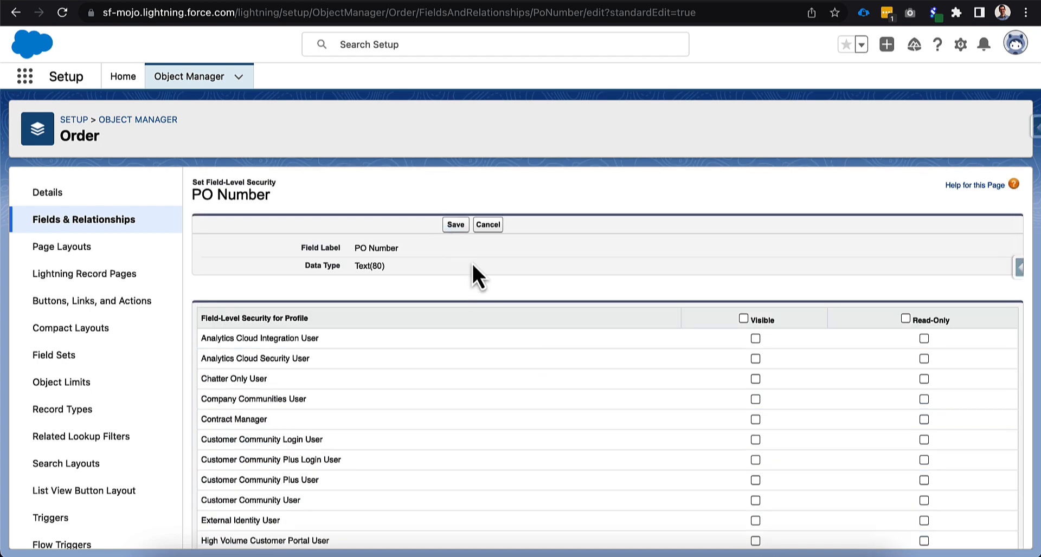
pyautogui.click(455, 225)
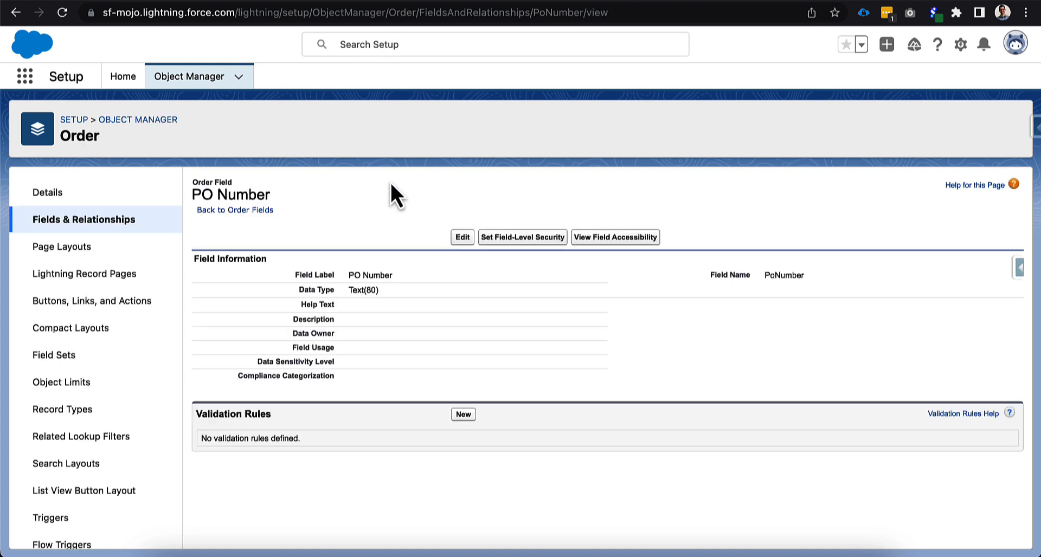
# Return to the Tiny Homes - Payment and Billing flow, discard the open Update Records edit and reload the flow
pyautogui.click(791, 1)
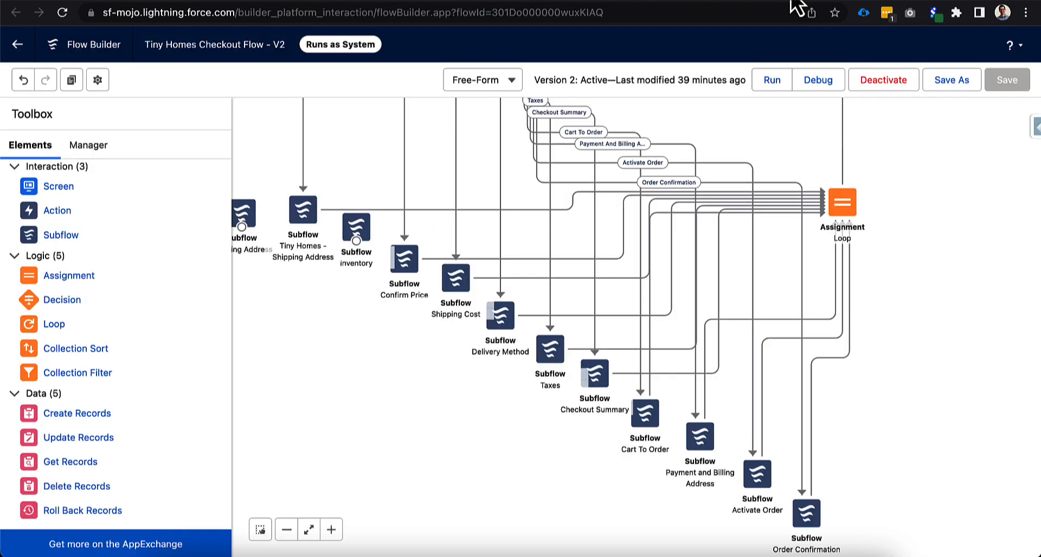
pyautogui.click(209, 1)
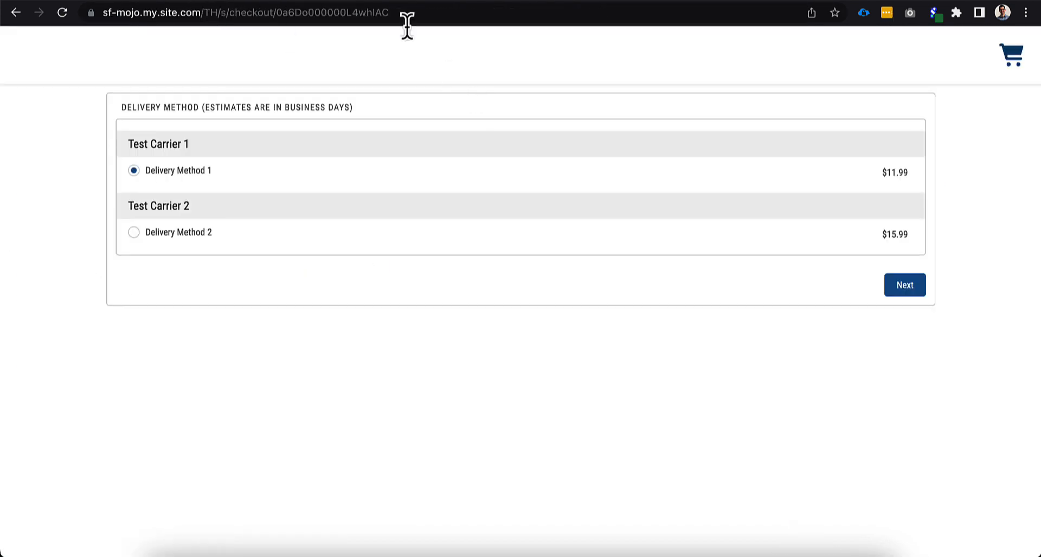
pyautogui.click(707, 2)
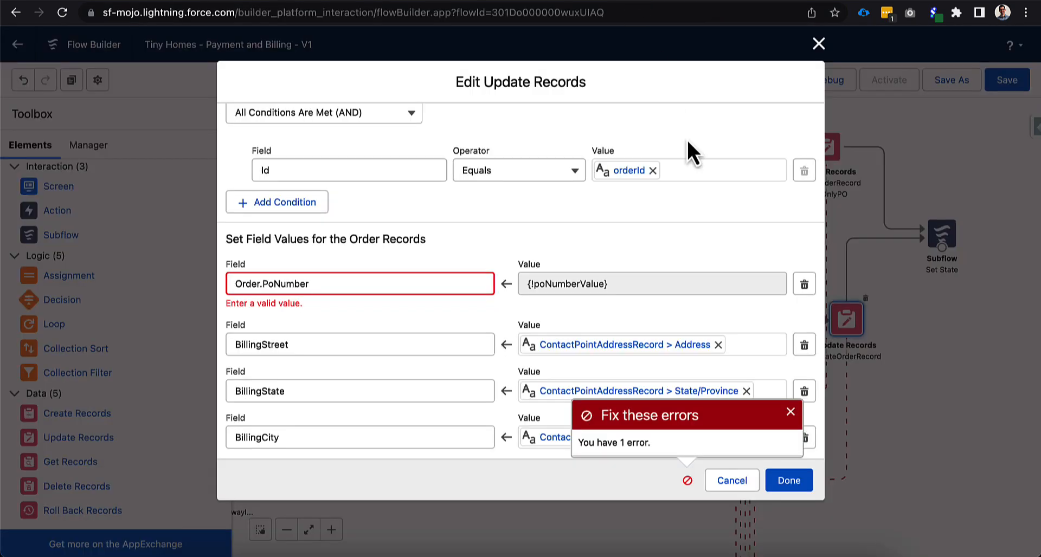
pyautogui.click(819, 43)
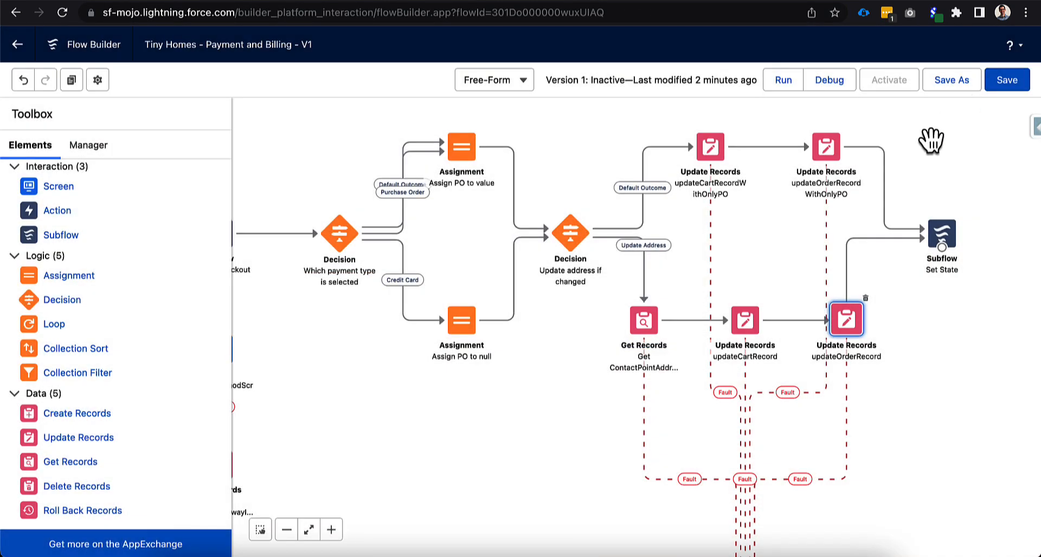
pyautogui.press('super+r')
pyautogui.press('Return')
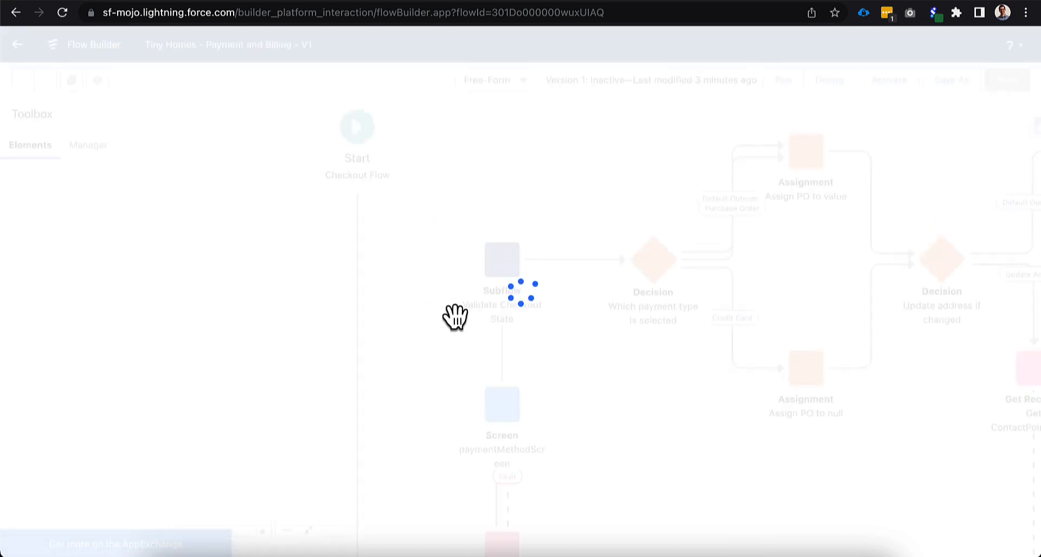
# Check the Order filter and field assignments in the updateOrderRecord element, leaving it without changes
pyautogui.hscroll(10, 889, 341)
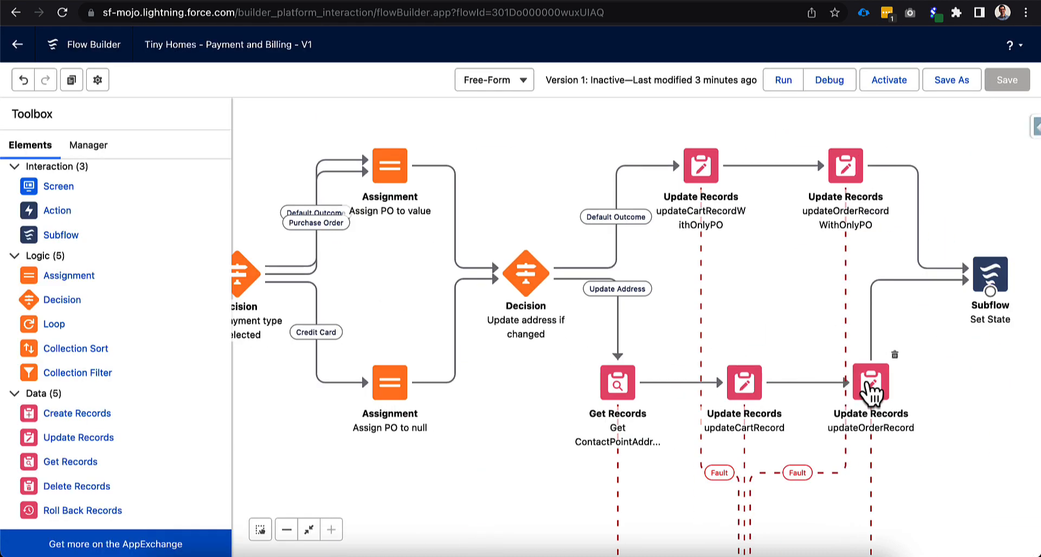
pyautogui.doubleClick(868, 384)
pyautogui.scroll(-5, 631, 357)
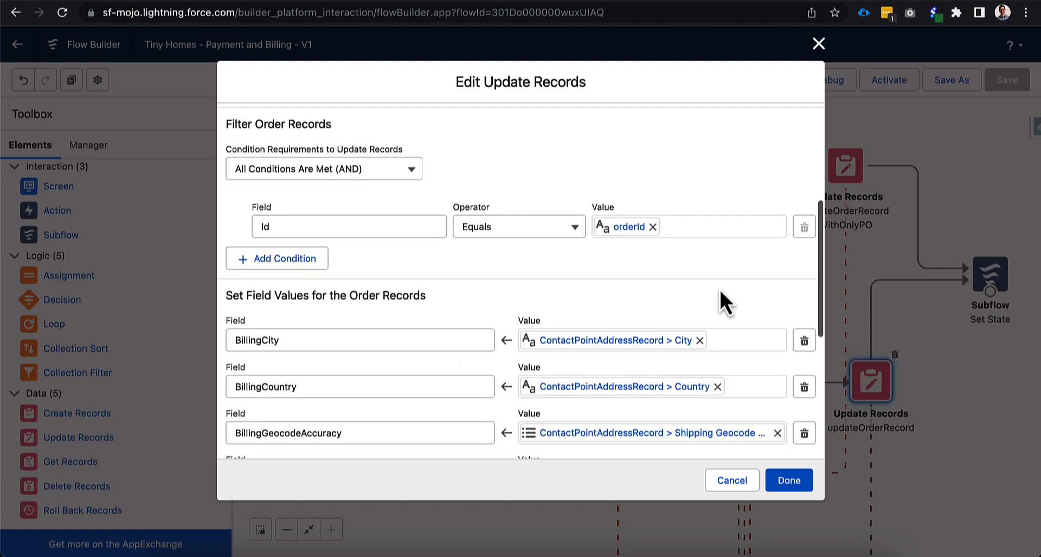
pyautogui.scroll(-5, 655, 255)
pyautogui.scroll(7, 655, 255)
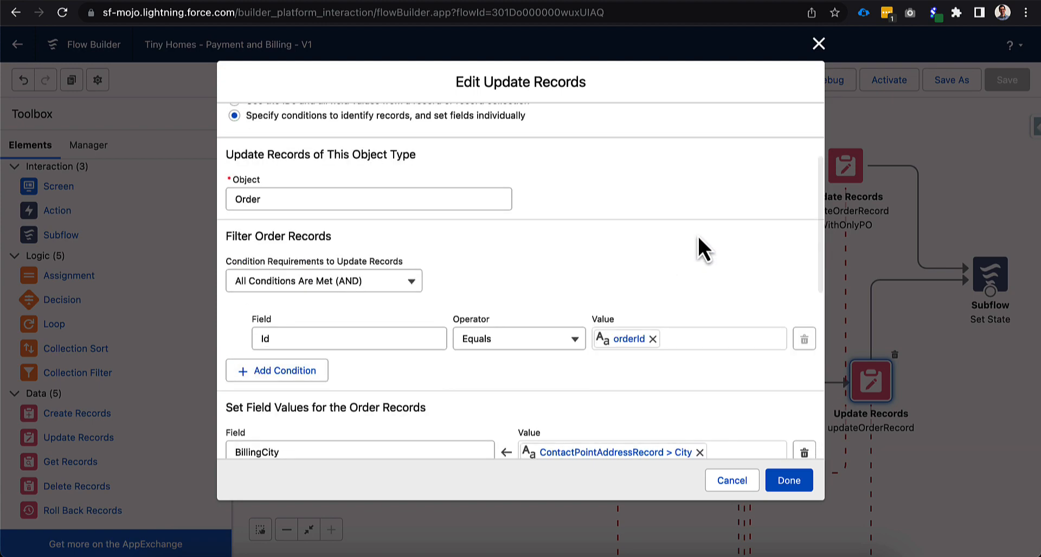
pyautogui.click(818, 43)
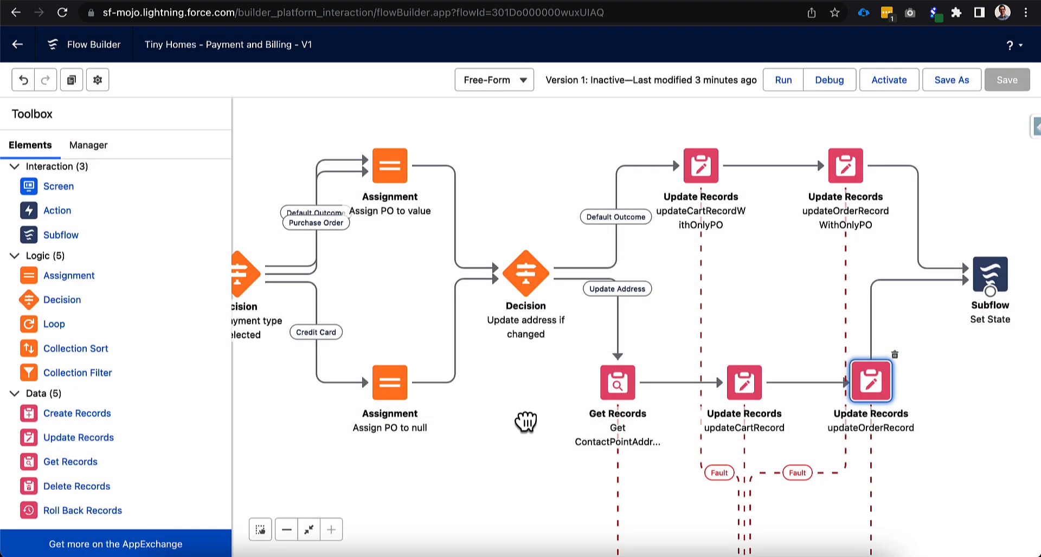
# Add Delivery_Date__c as a second Cart field to store in the Get Store ID From Cart element
pyautogui.hscroll(-10, 525, 421)
pyautogui.scroll(-3, 524, 422)
pyautogui.scroll(-3, 535, 493)
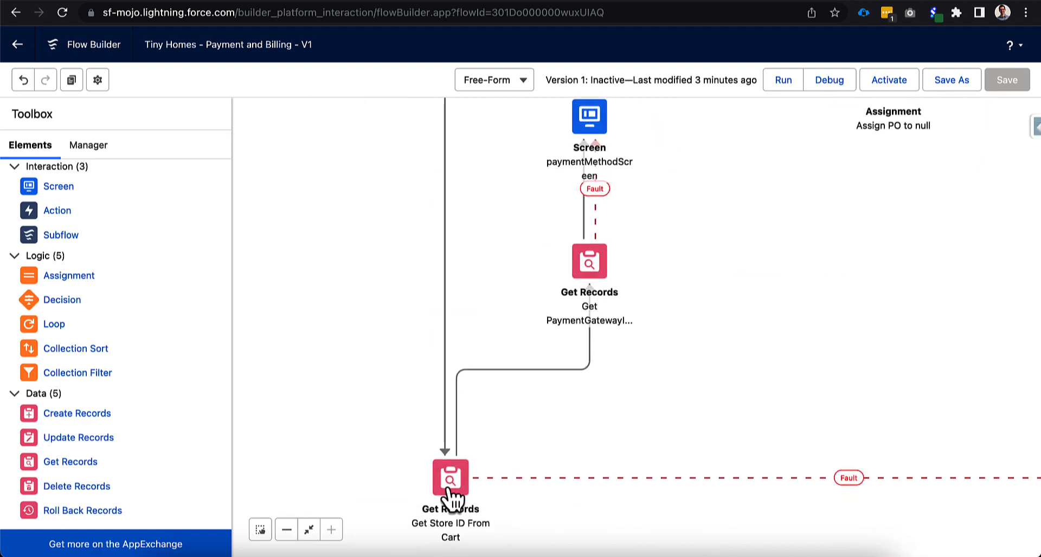
pyautogui.doubleClick(451, 494)
pyautogui.scroll(-5, 357, 393)
pyautogui.click(321, 418)
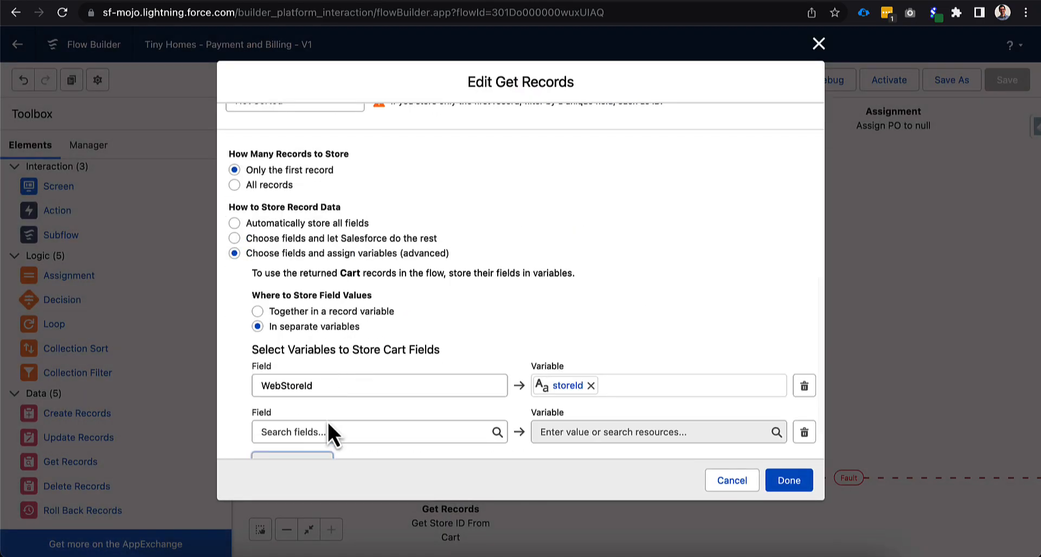
pyautogui.click(327, 431)
pyautogui.write('deli')
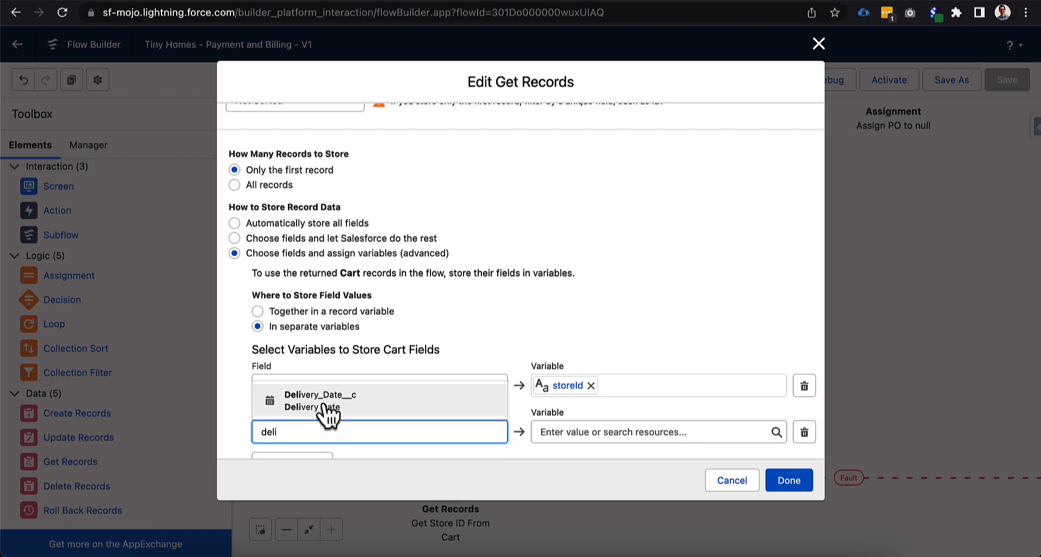
pyautogui.click(325, 403)
# Create a Date variable named deliveryDate to hold the Cart's Delivery_Date__c value and finish editing the Get Store ID From Cart element
pyautogui.click(602, 428)
pyautogui.click(574, 233)
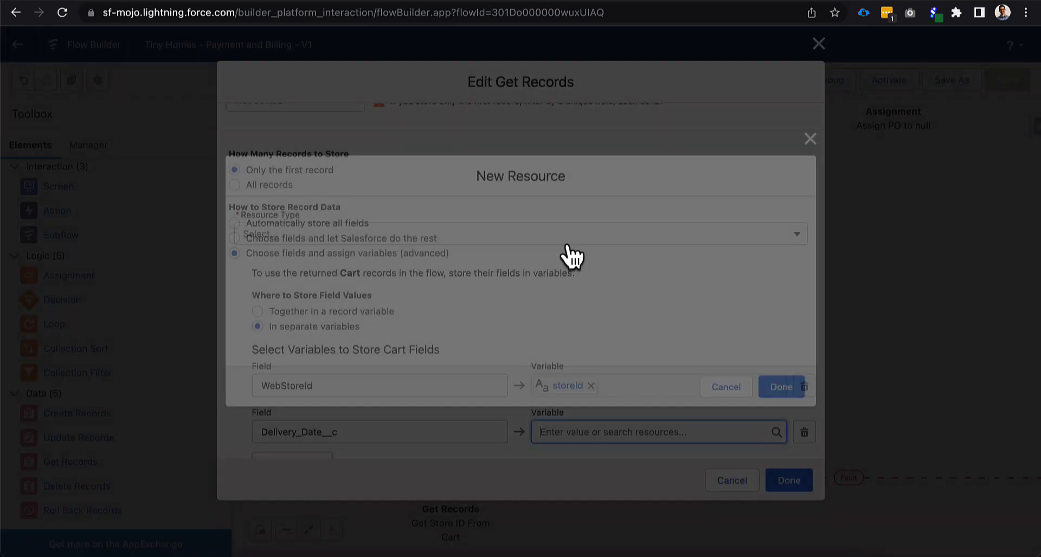
pyautogui.click(360, 233)
pyautogui.click(365, 258)
pyautogui.click(324, 259)
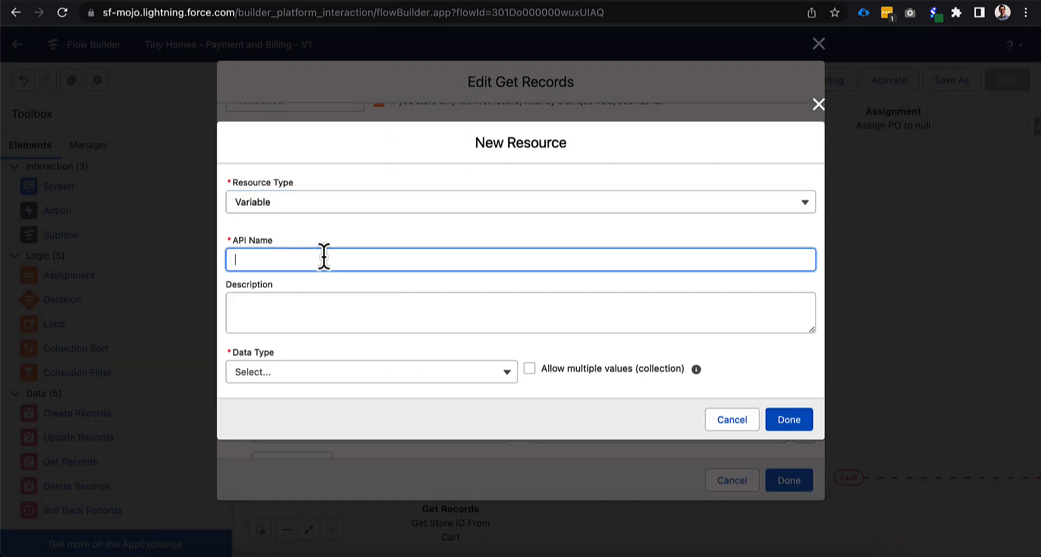
pyautogui.write('delivery')
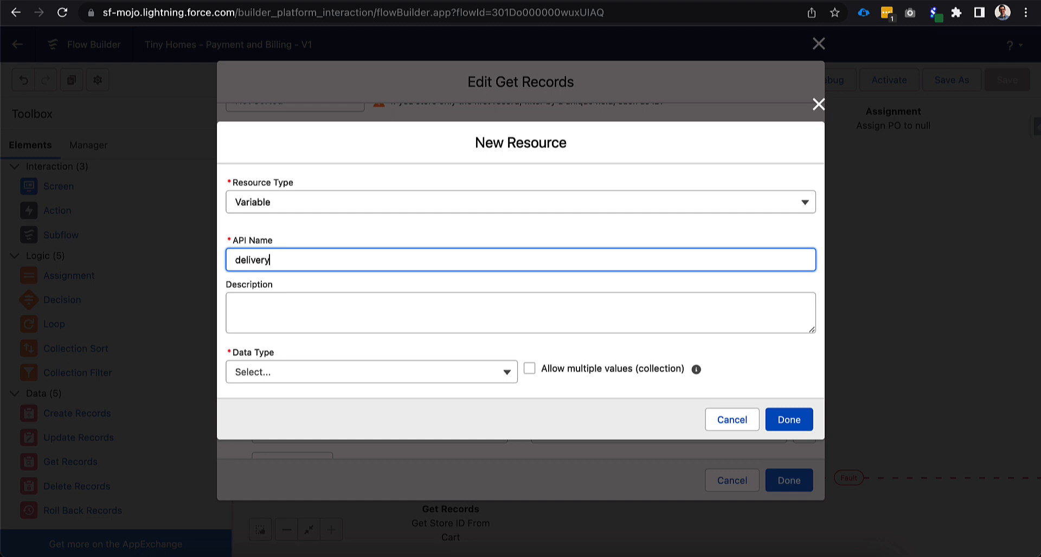
pyautogui.write('Date')
pyautogui.click(279, 374)
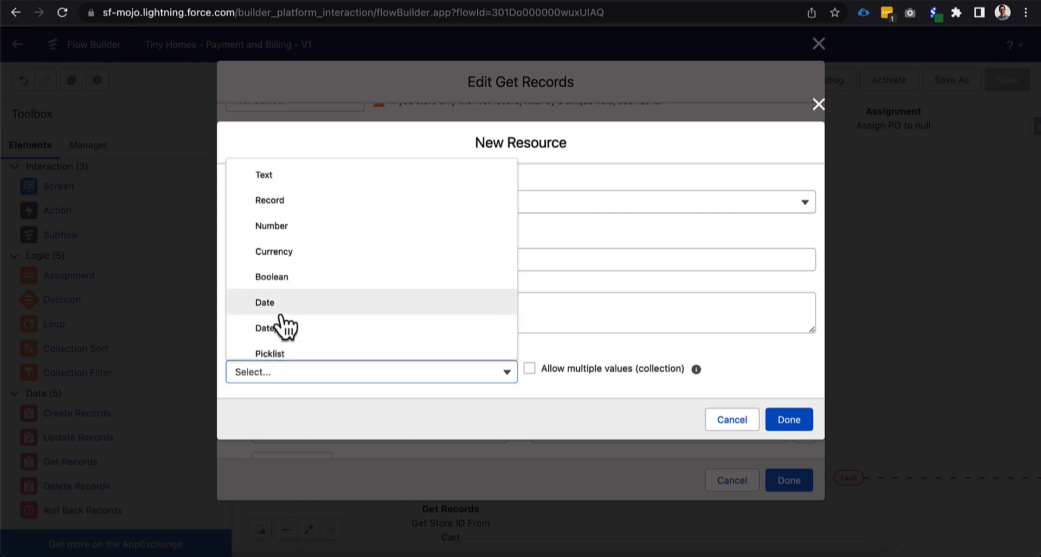
pyautogui.click(280, 309)
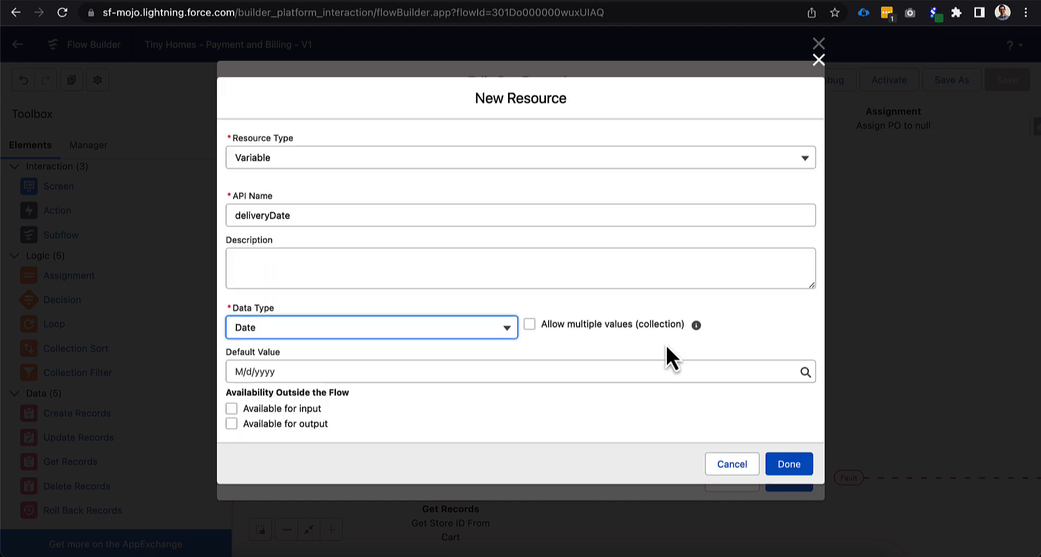
pyautogui.click(783, 467)
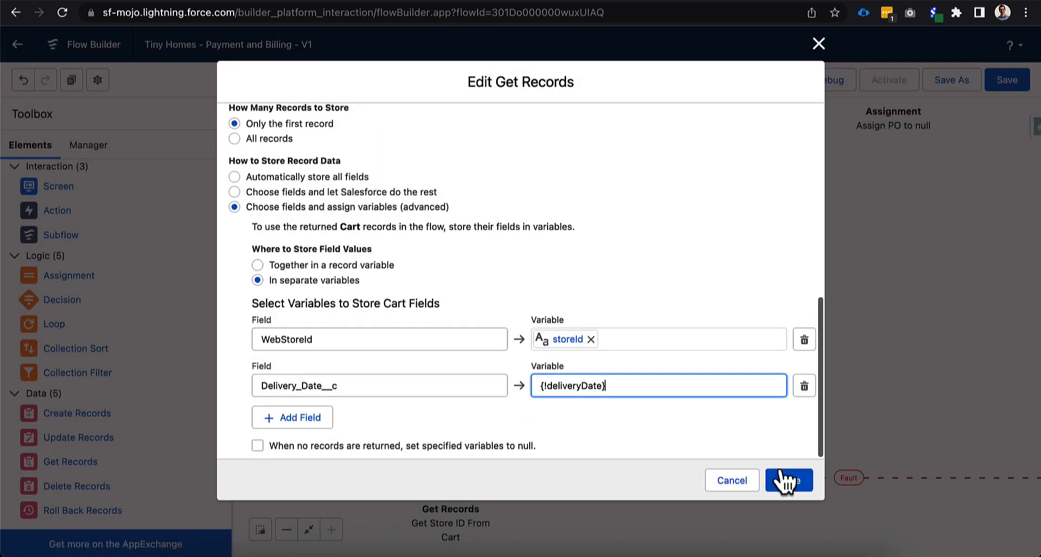
pyautogui.click(789, 479)
# In the updateOrderRecord element, add Delivery_Date__c as a field to set on the Order and assign it the deliveryDate variable
pyautogui.hscroll(10, 897, 335)
pyautogui.scroll(5, 897, 335)
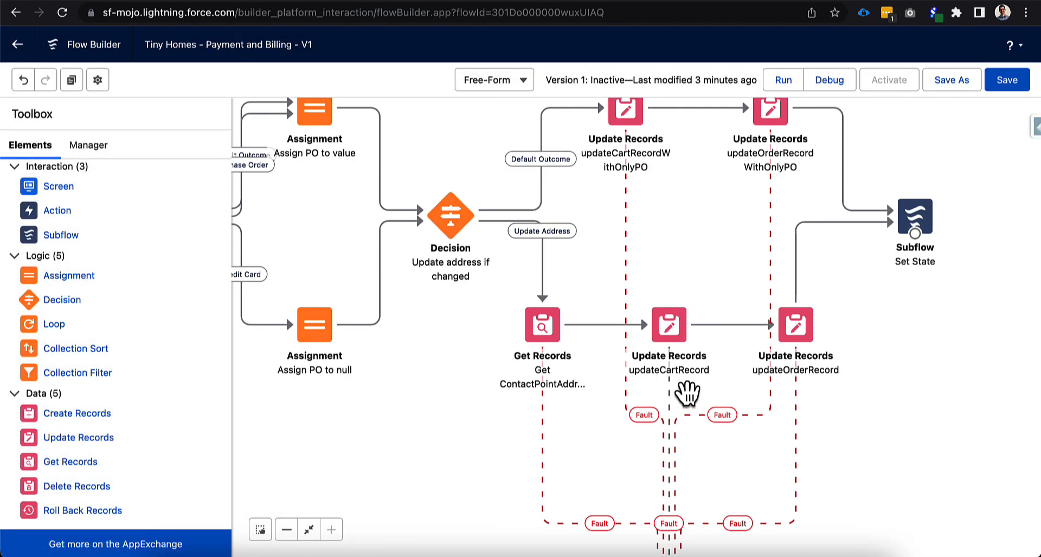
pyautogui.click(789, 339)
pyautogui.doubleClick(795, 324)
pyautogui.scroll(-10, 519, 344)
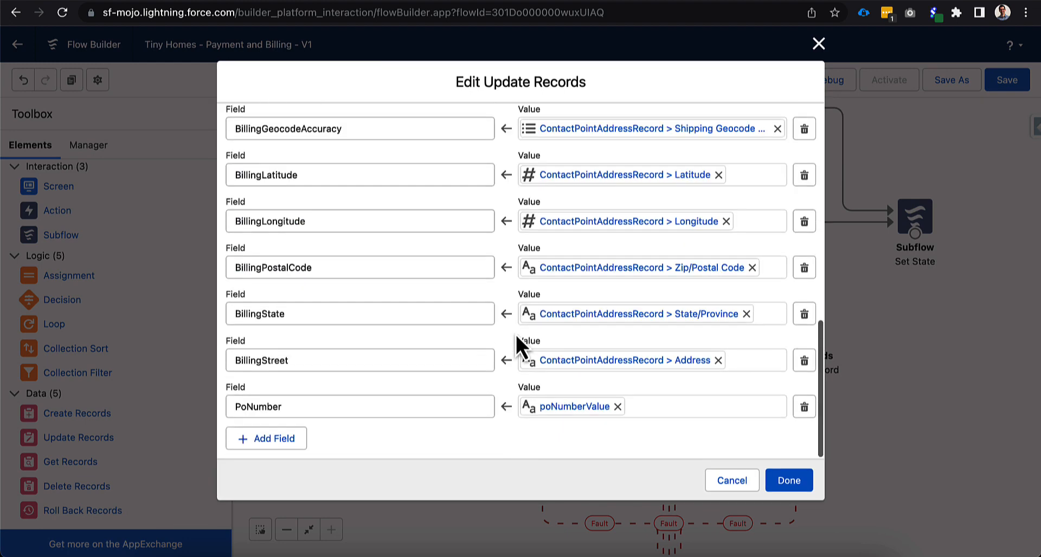
pyautogui.click(304, 437)
pyautogui.scroll(-2, 389, 438)
pyautogui.click(383, 409)
pyautogui.write('deliv')
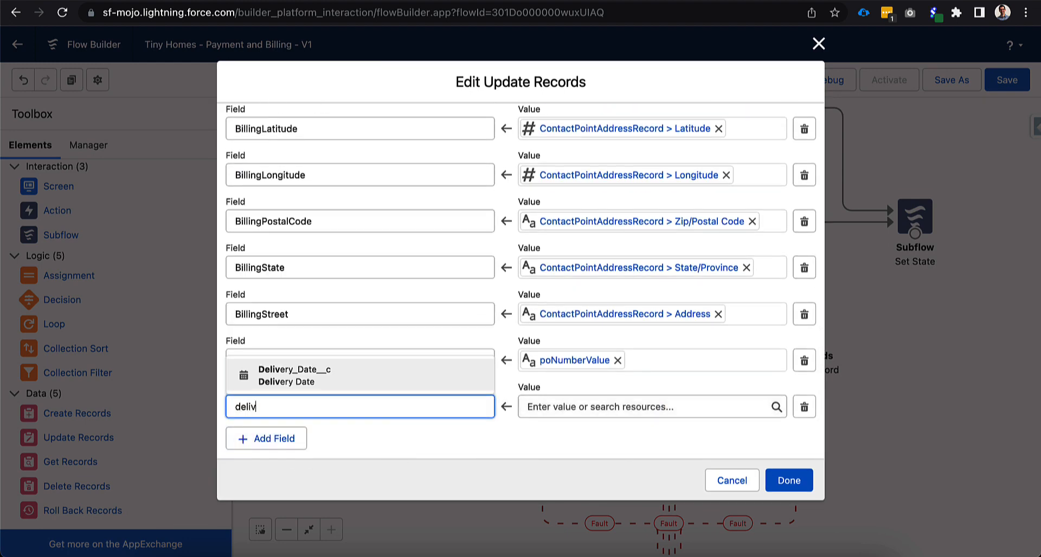
pyautogui.click(388, 379)
pyautogui.click(581, 406)
pyautogui.write('deliv')
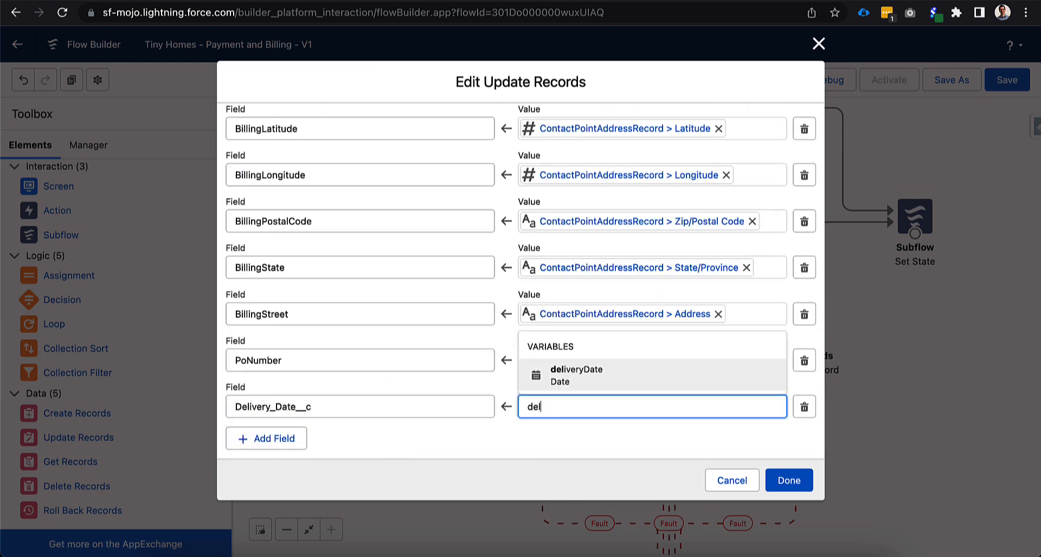
pyautogui.click(564, 373)
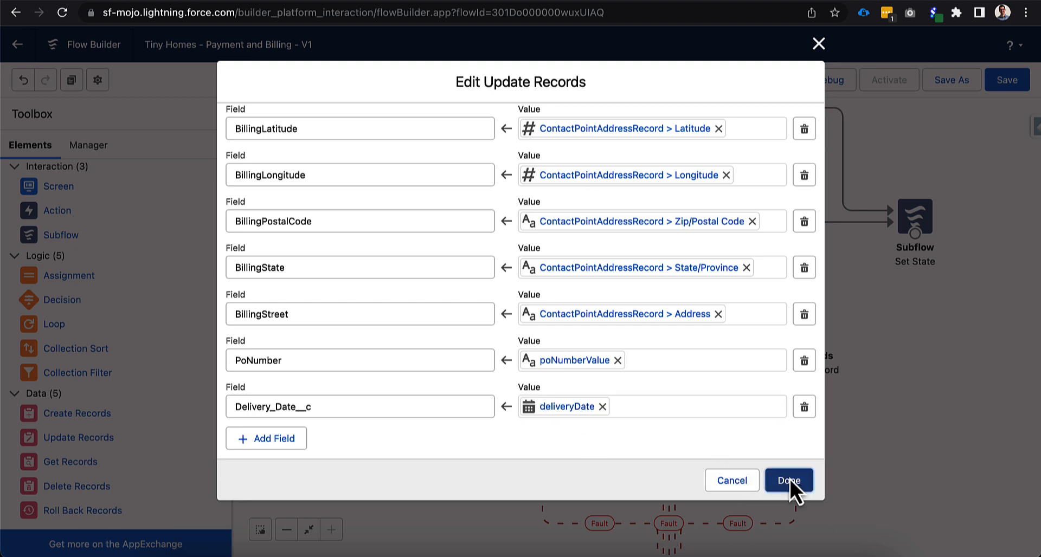
pyautogui.click(789, 481)
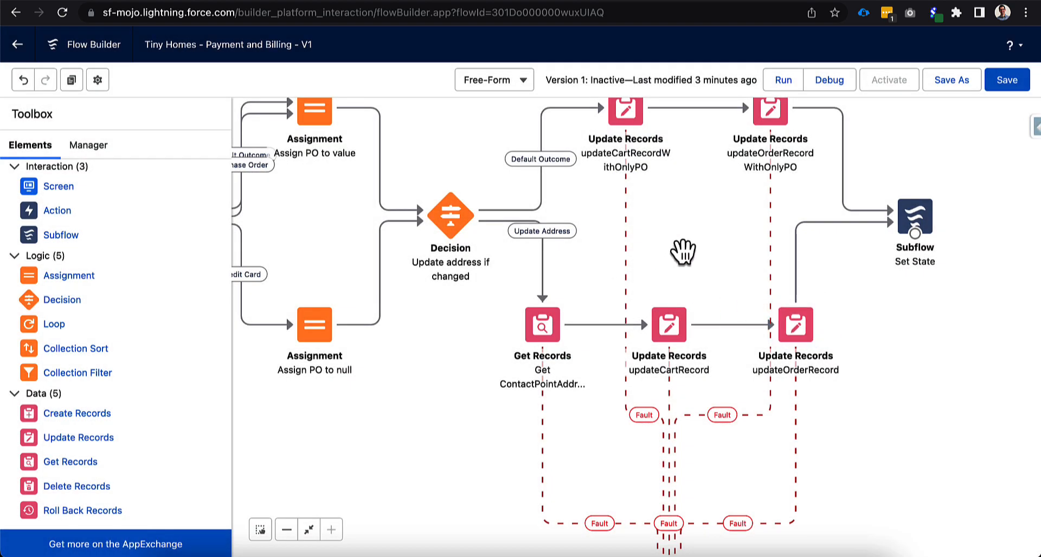
# Set the Order's Delivery_Date__c to the deliveryDate variable in the updateOrderRecordWithOnlyPO element and save the flow
pyautogui.moveTo(692, 260); pyautogui.dragTo(714, 295)
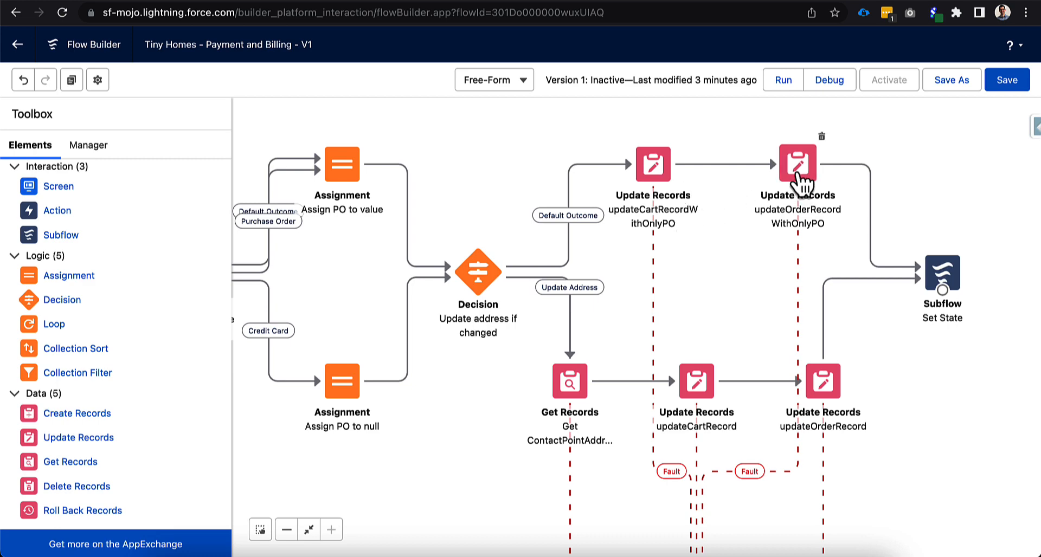
pyautogui.doubleClick(798, 164)
pyautogui.scroll(-3, 519, 371)
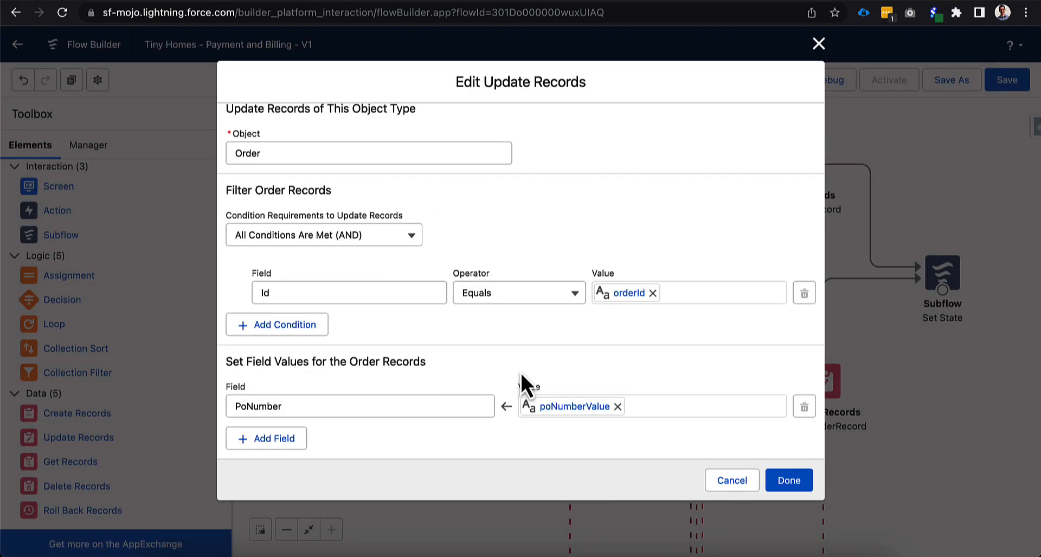
pyautogui.click(301, 438)
pyautogui.scroll(-1, 340, 438)
pyautogui.click(332, 408)
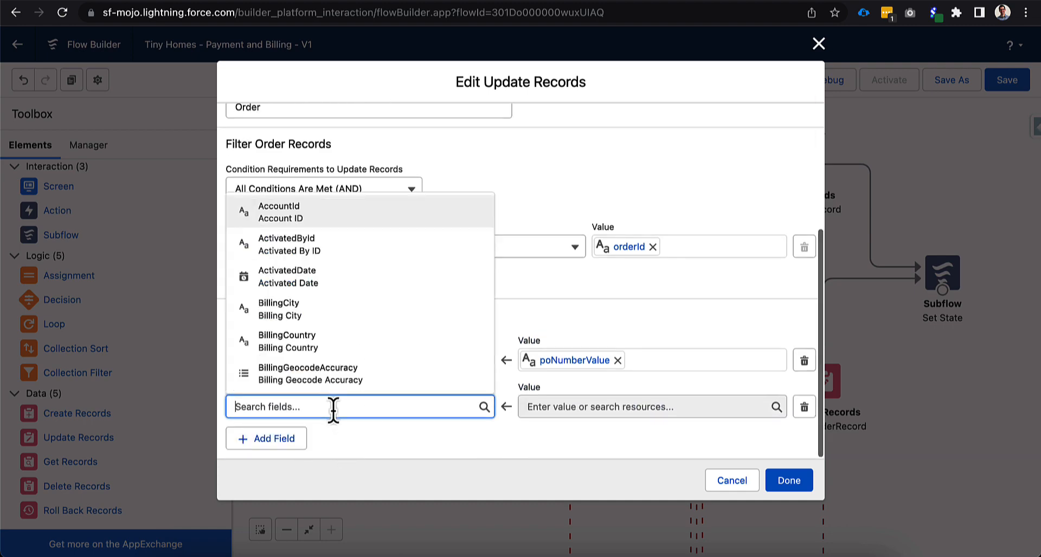
pyautogui.write('deliv')
pyautogui.click(317, 380)
pyautogui.click(561, 407)
pyautogui.write('deli')
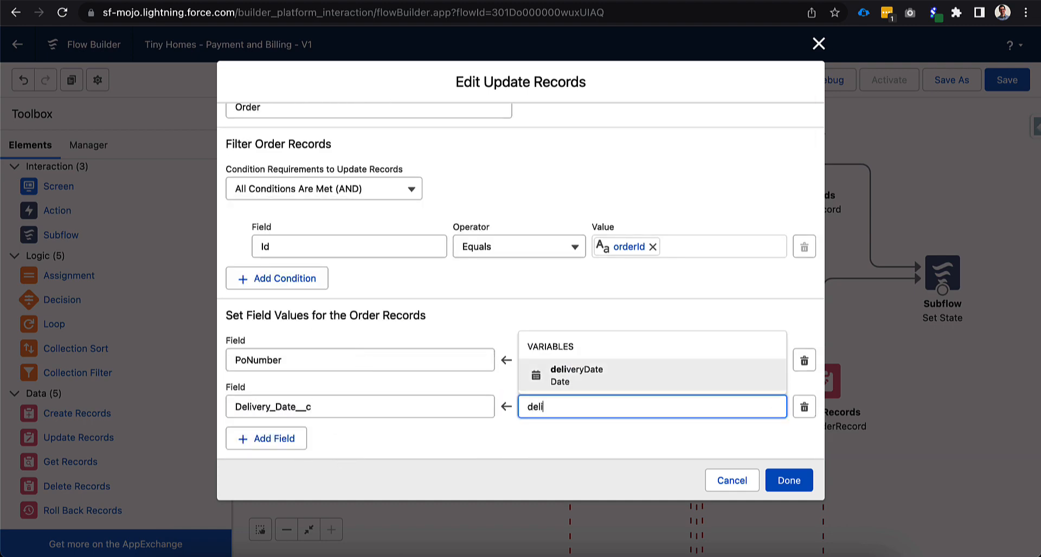
pyautogui.click(577, 374)
pyautogui.click(788, 483)
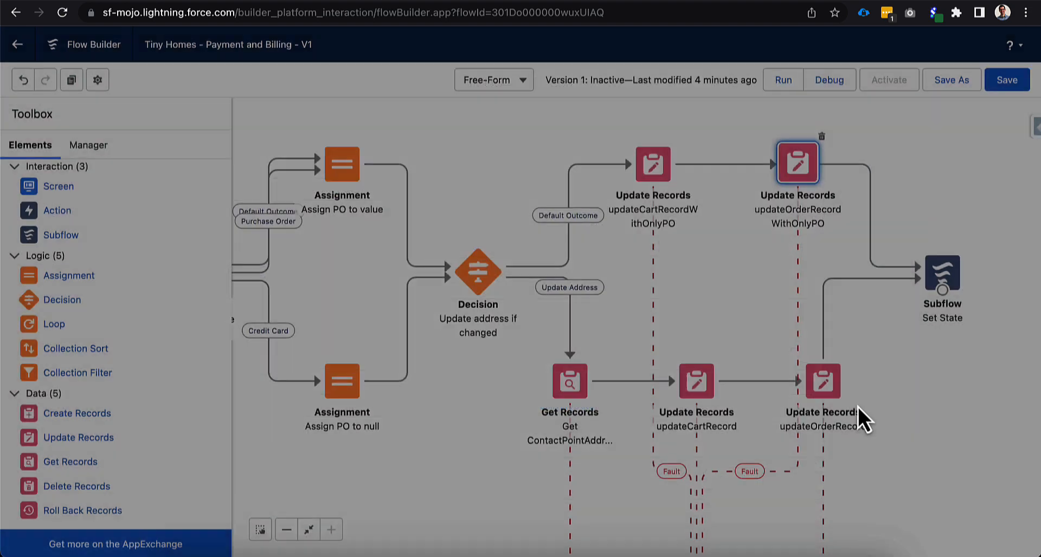
pyautogui.click(1006, 83)
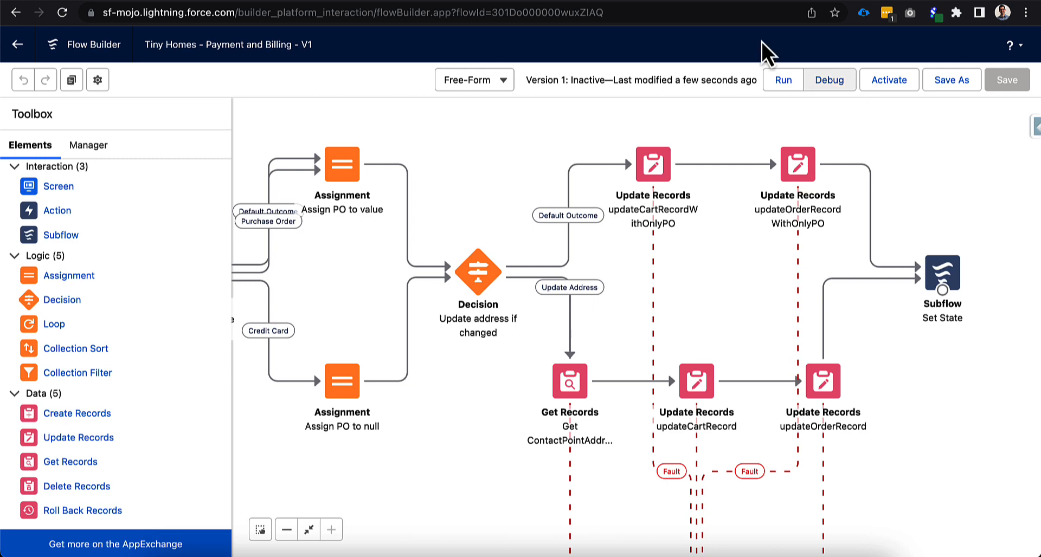
# Switch to the Tiny Homes Checkout Flow and locate its Payment and Billing Address subflow
pyautogui.click(782, 1)
pyautogui.moveTo(873, 464); pyautogui.dragTo(845, 414)
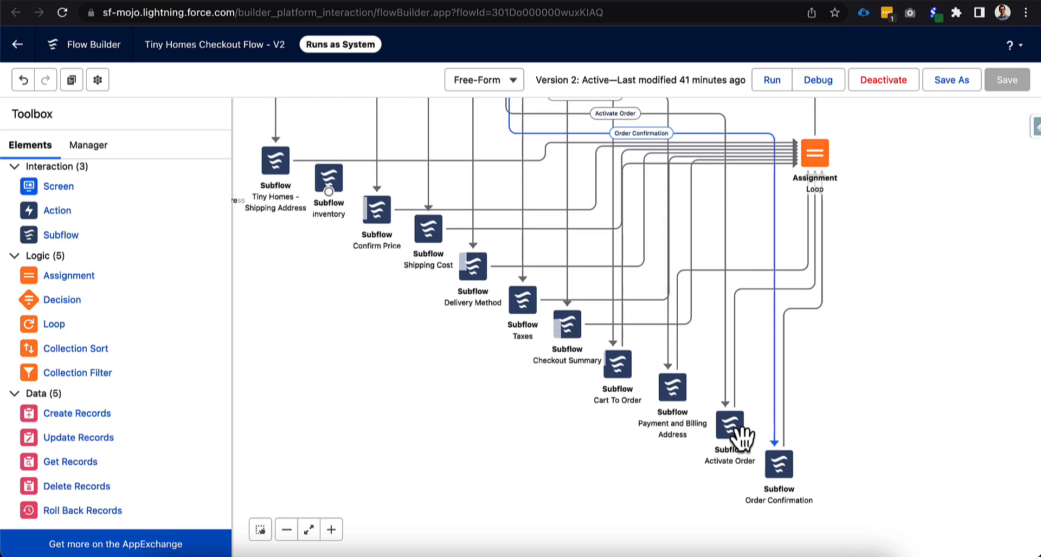